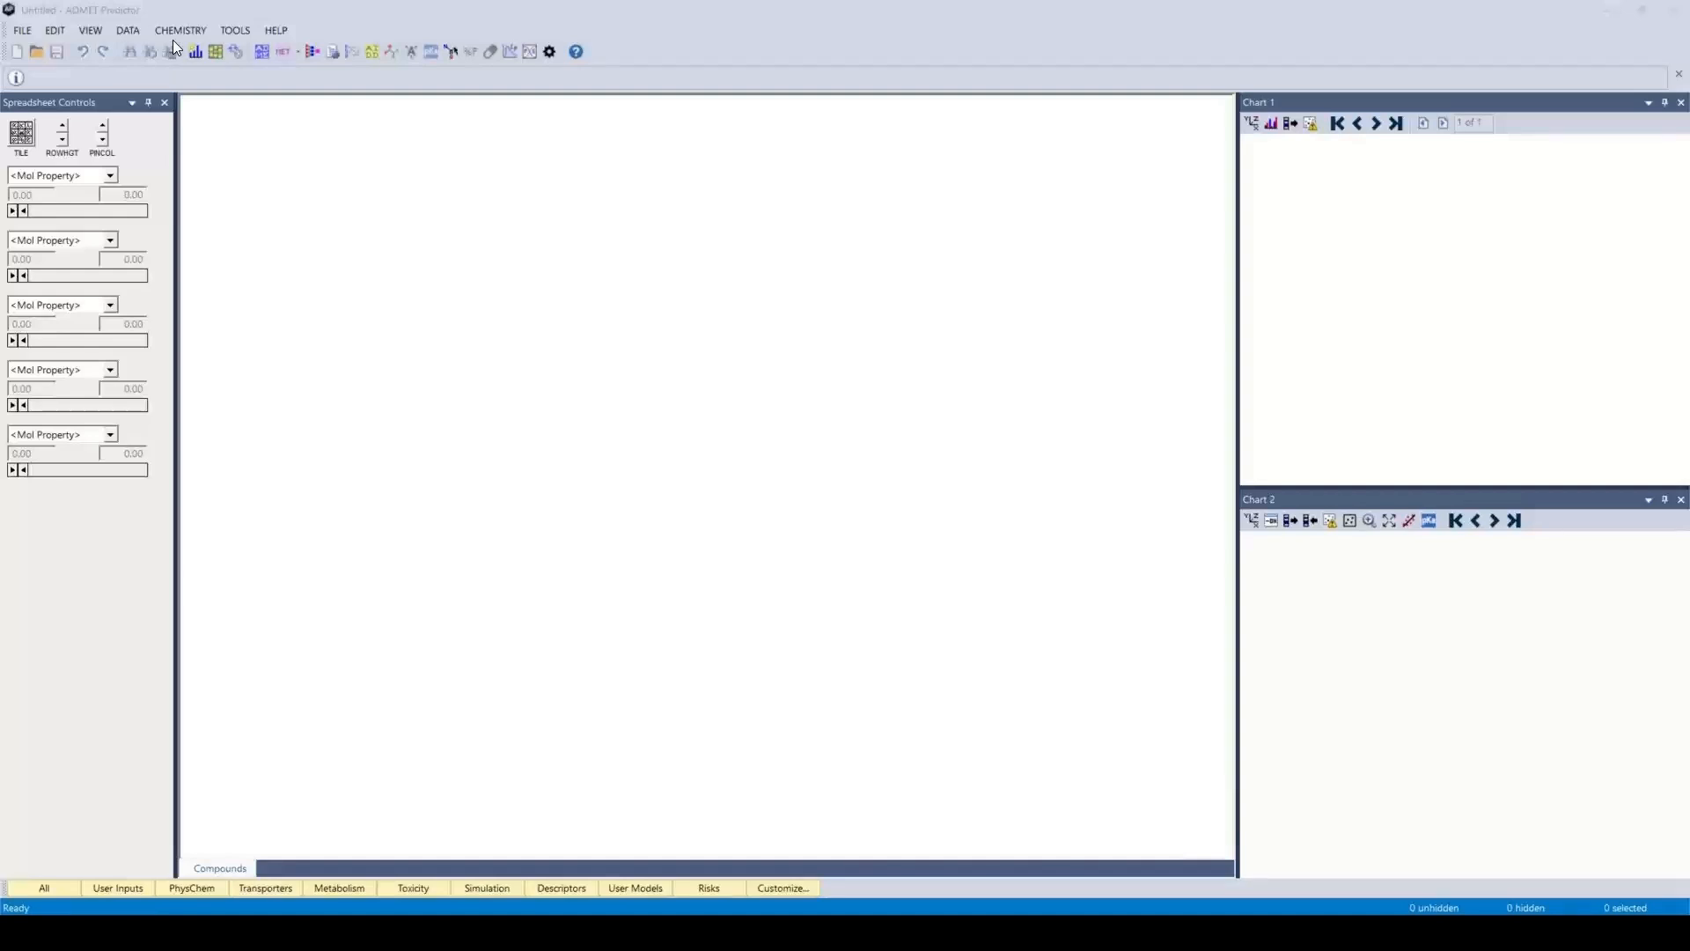
Open the structure file Enamine_Discovery_2000.sdf, using the first line as compound identifier and loading all compound attributes
click(24, 34)
click(24, 33)
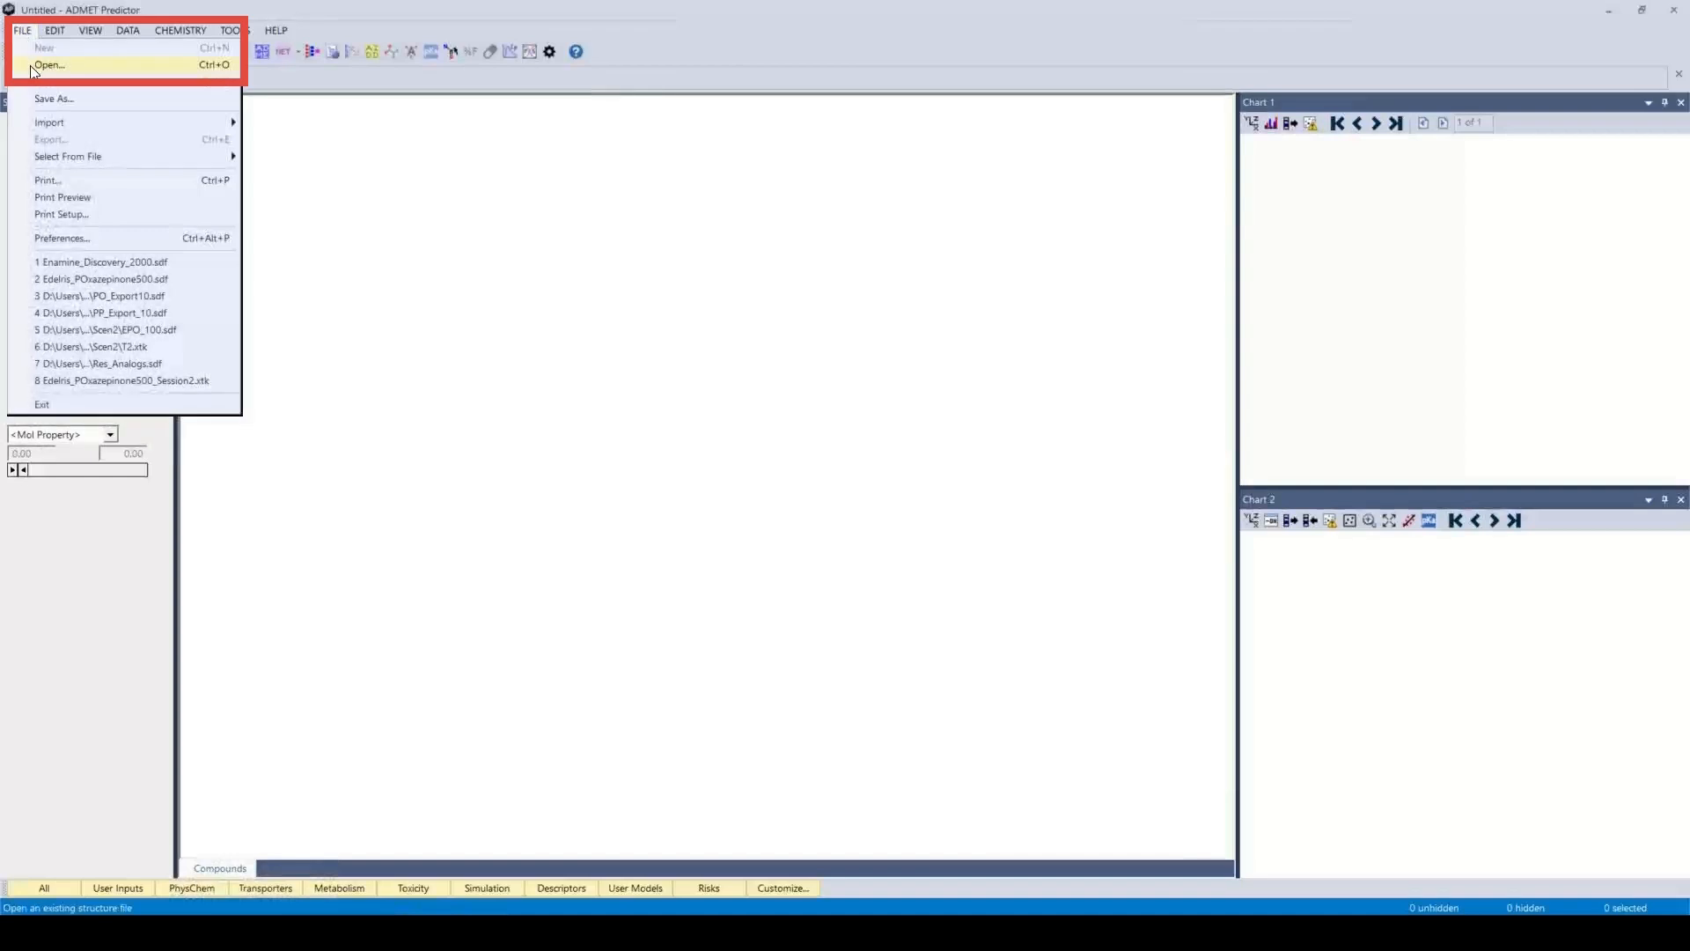
click(35, 60)
click(730, 350)
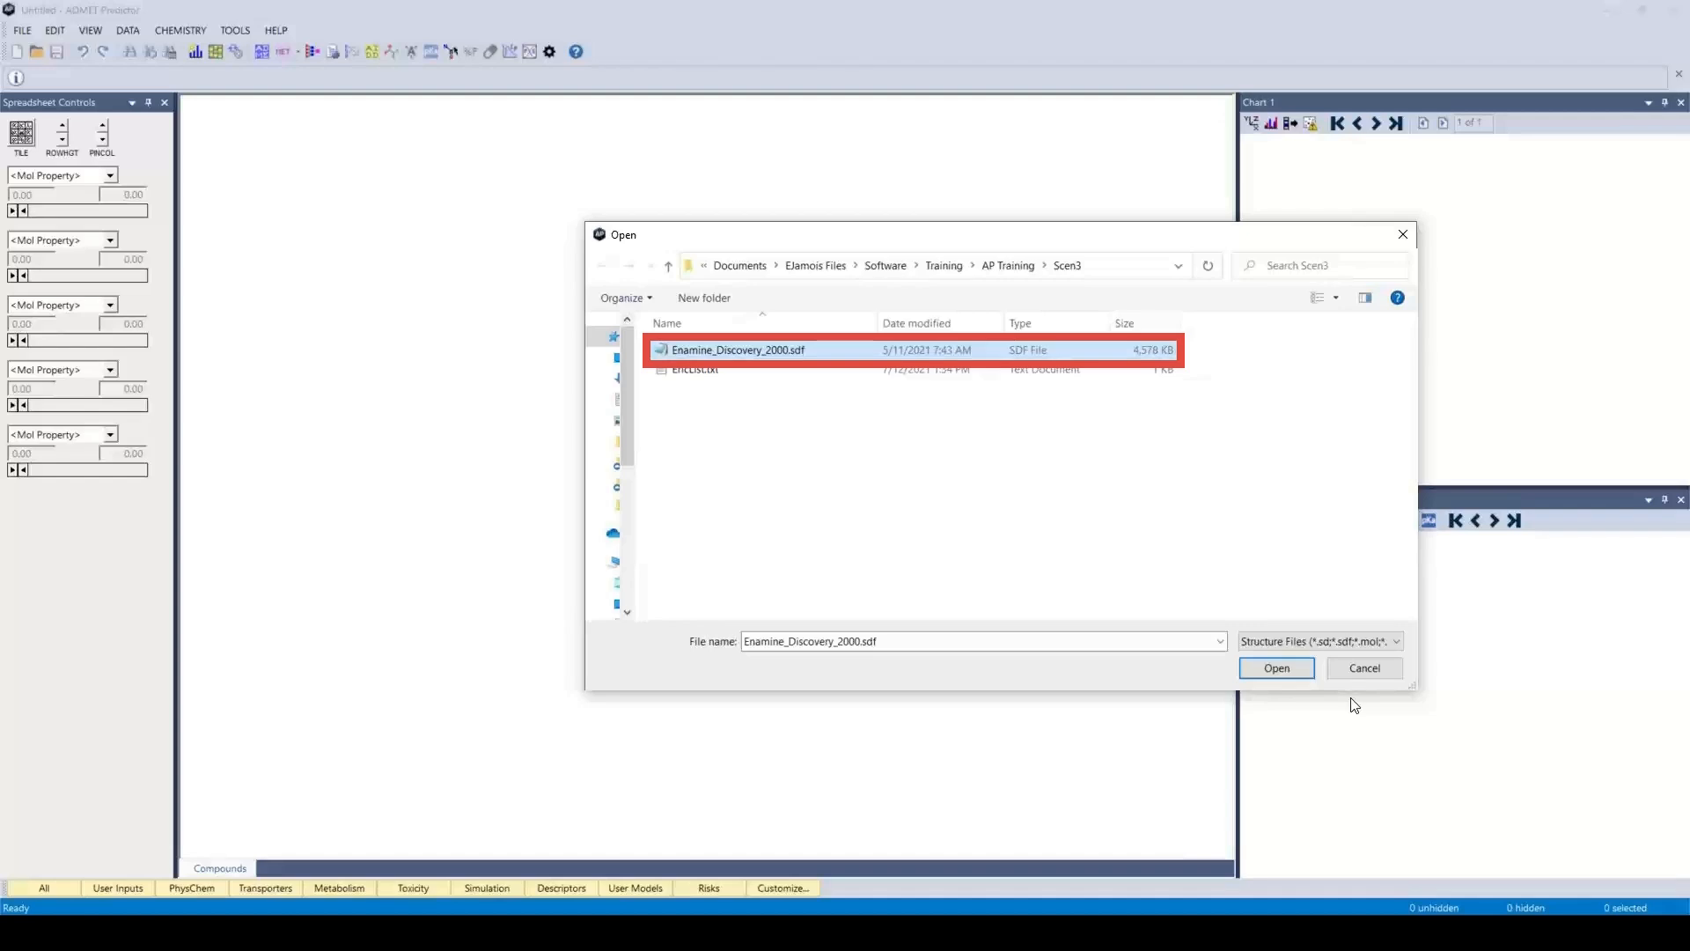
click(1278, 668)
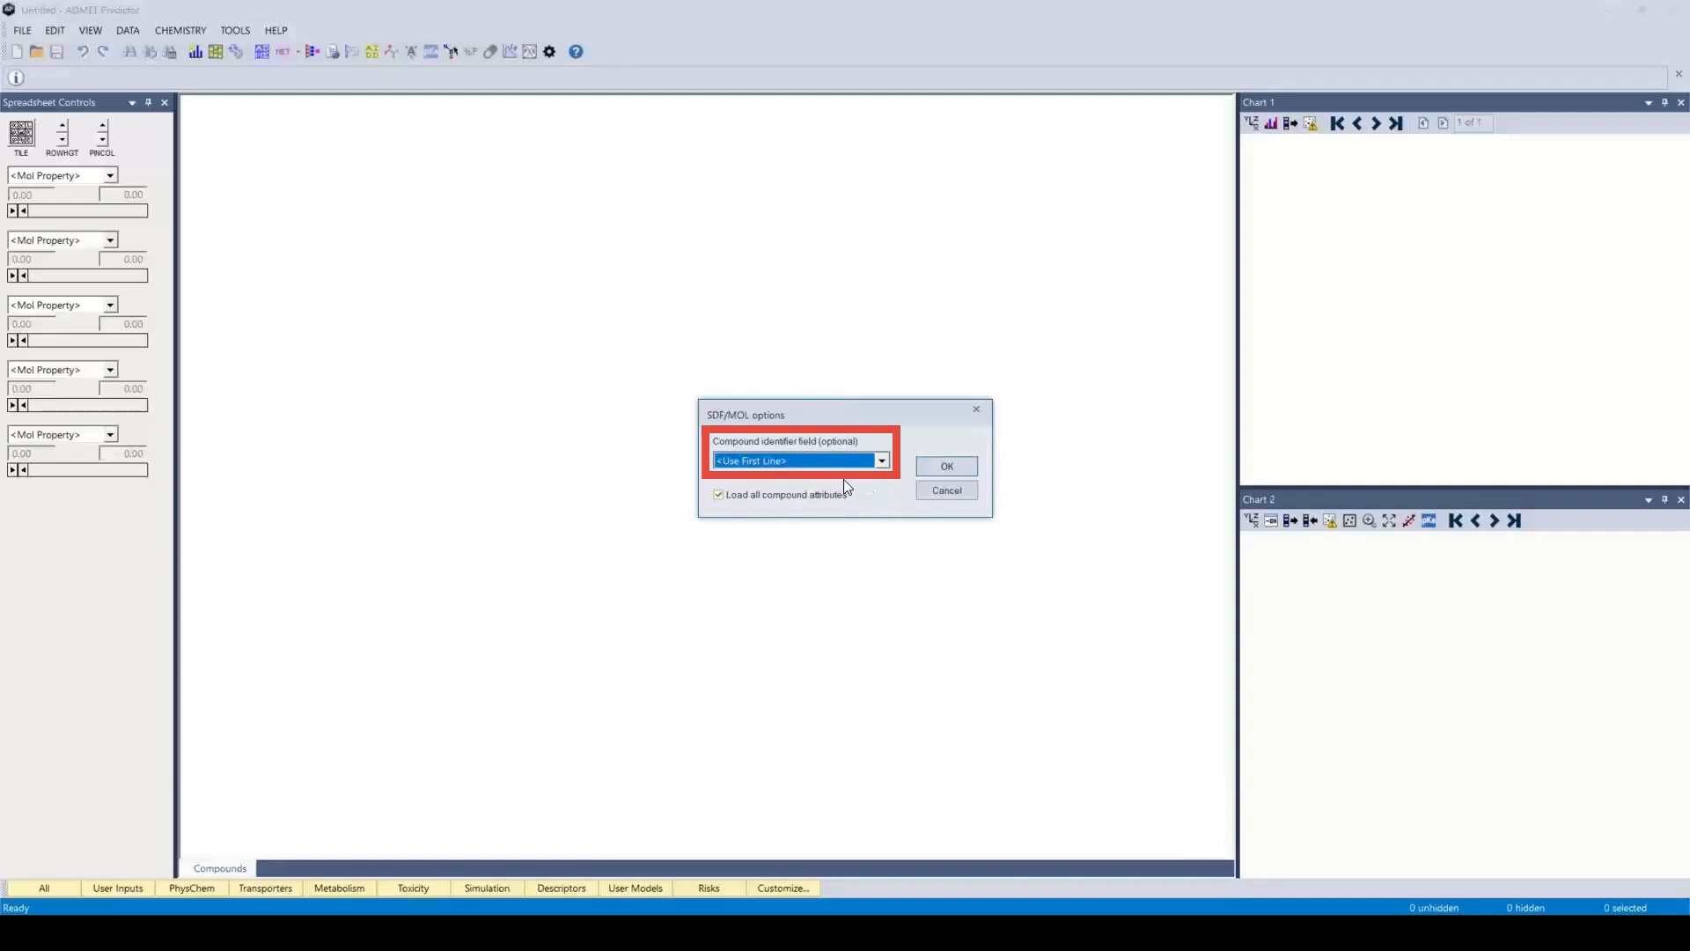
click(948, 470)
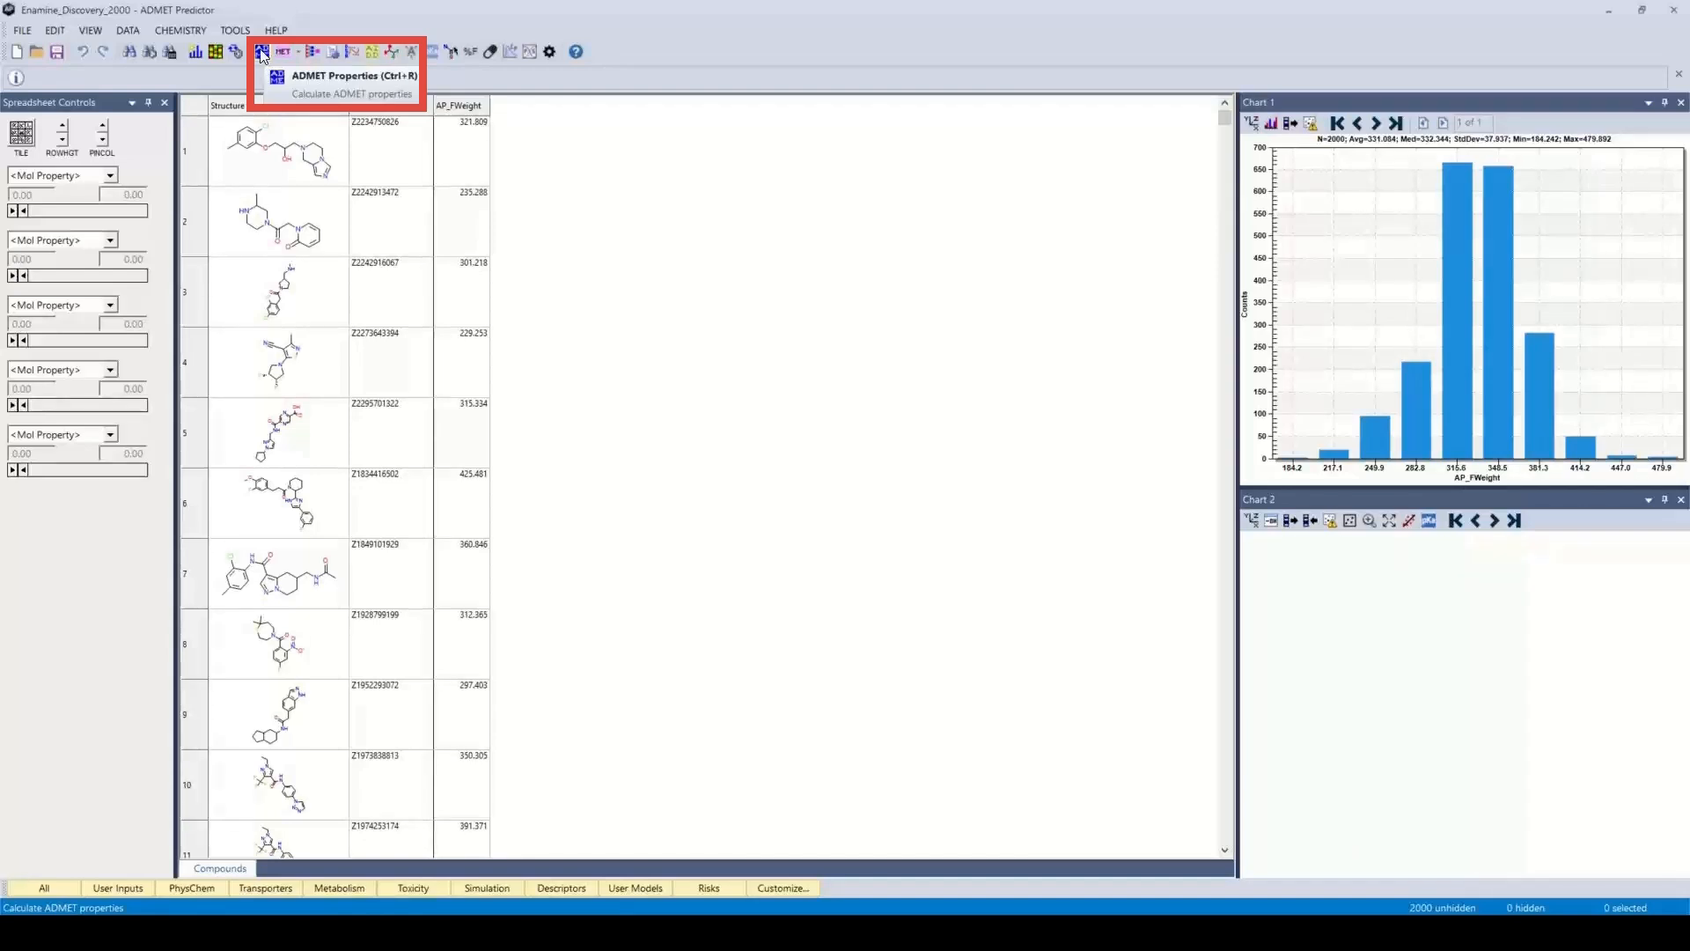
click(126, 33)
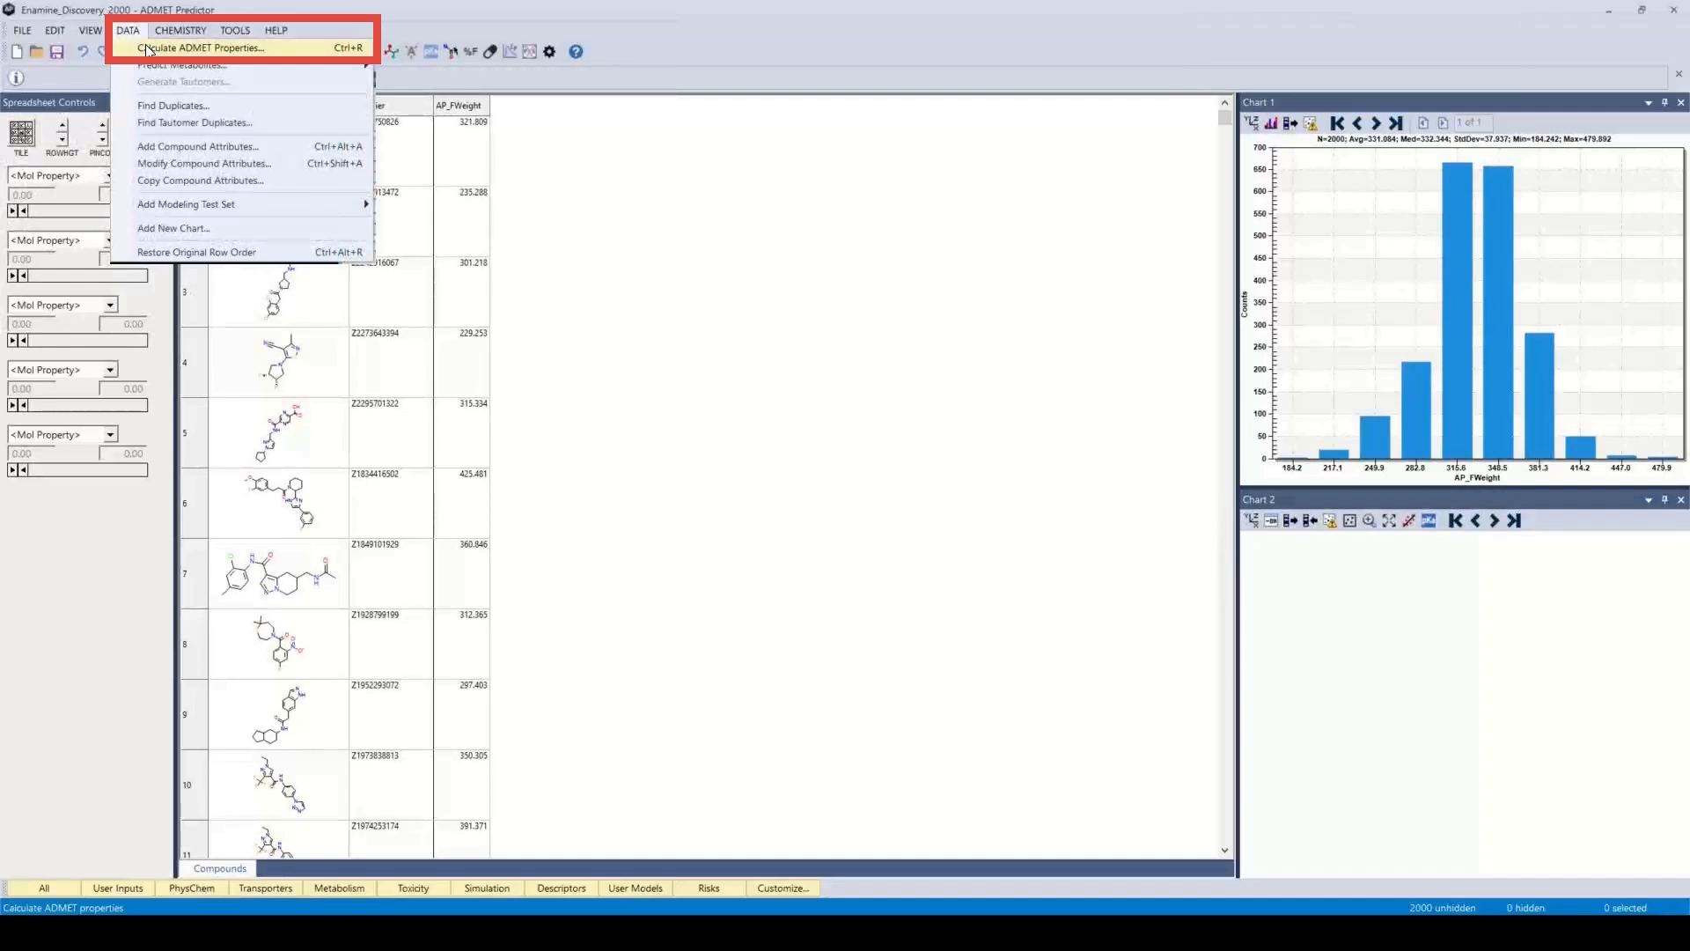
click(146, 50)
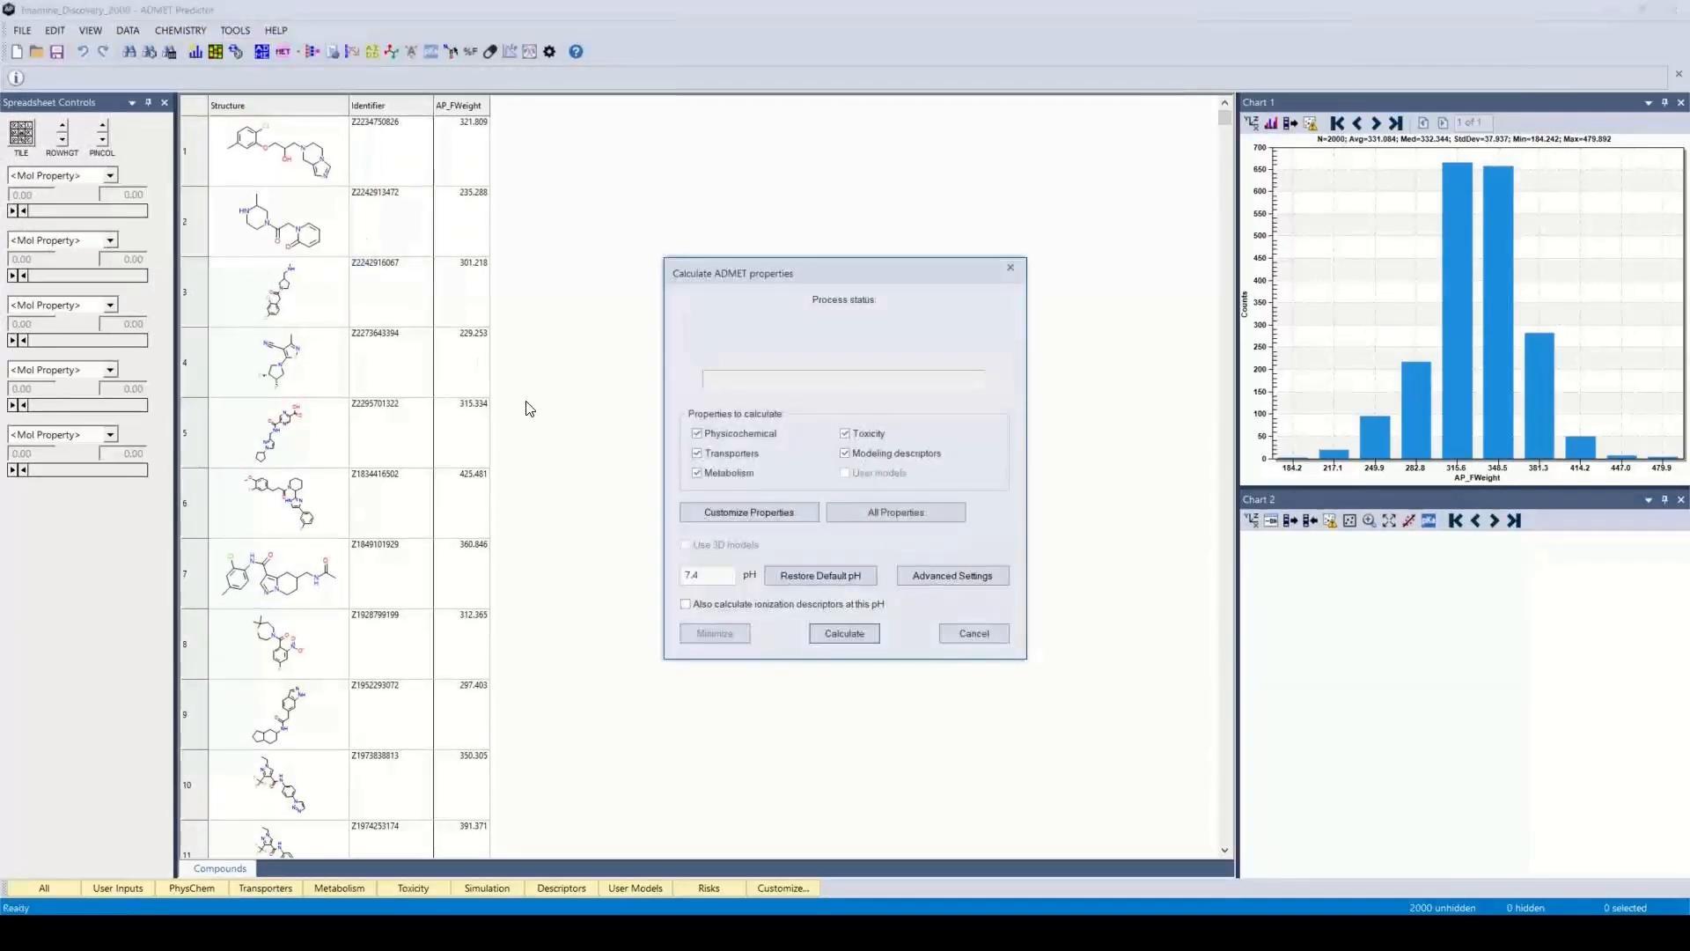
click(959, 632)
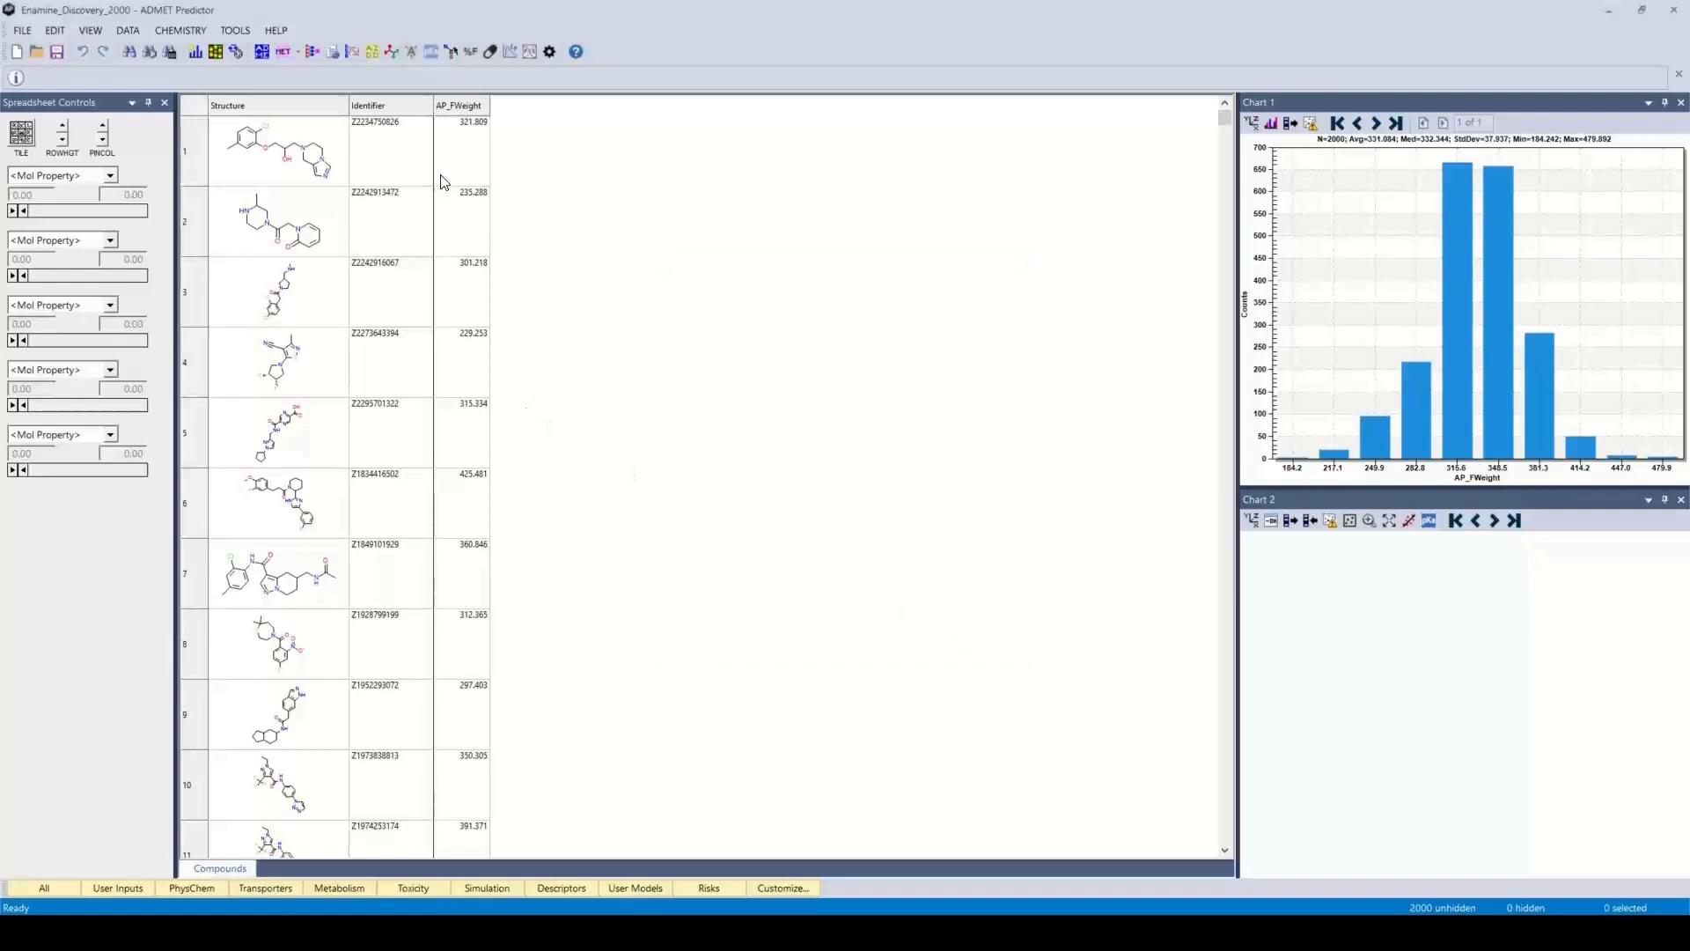
Start the ADMET property calculation, customize its properties, and open the tree-structured attribute selection
click(261, 52)
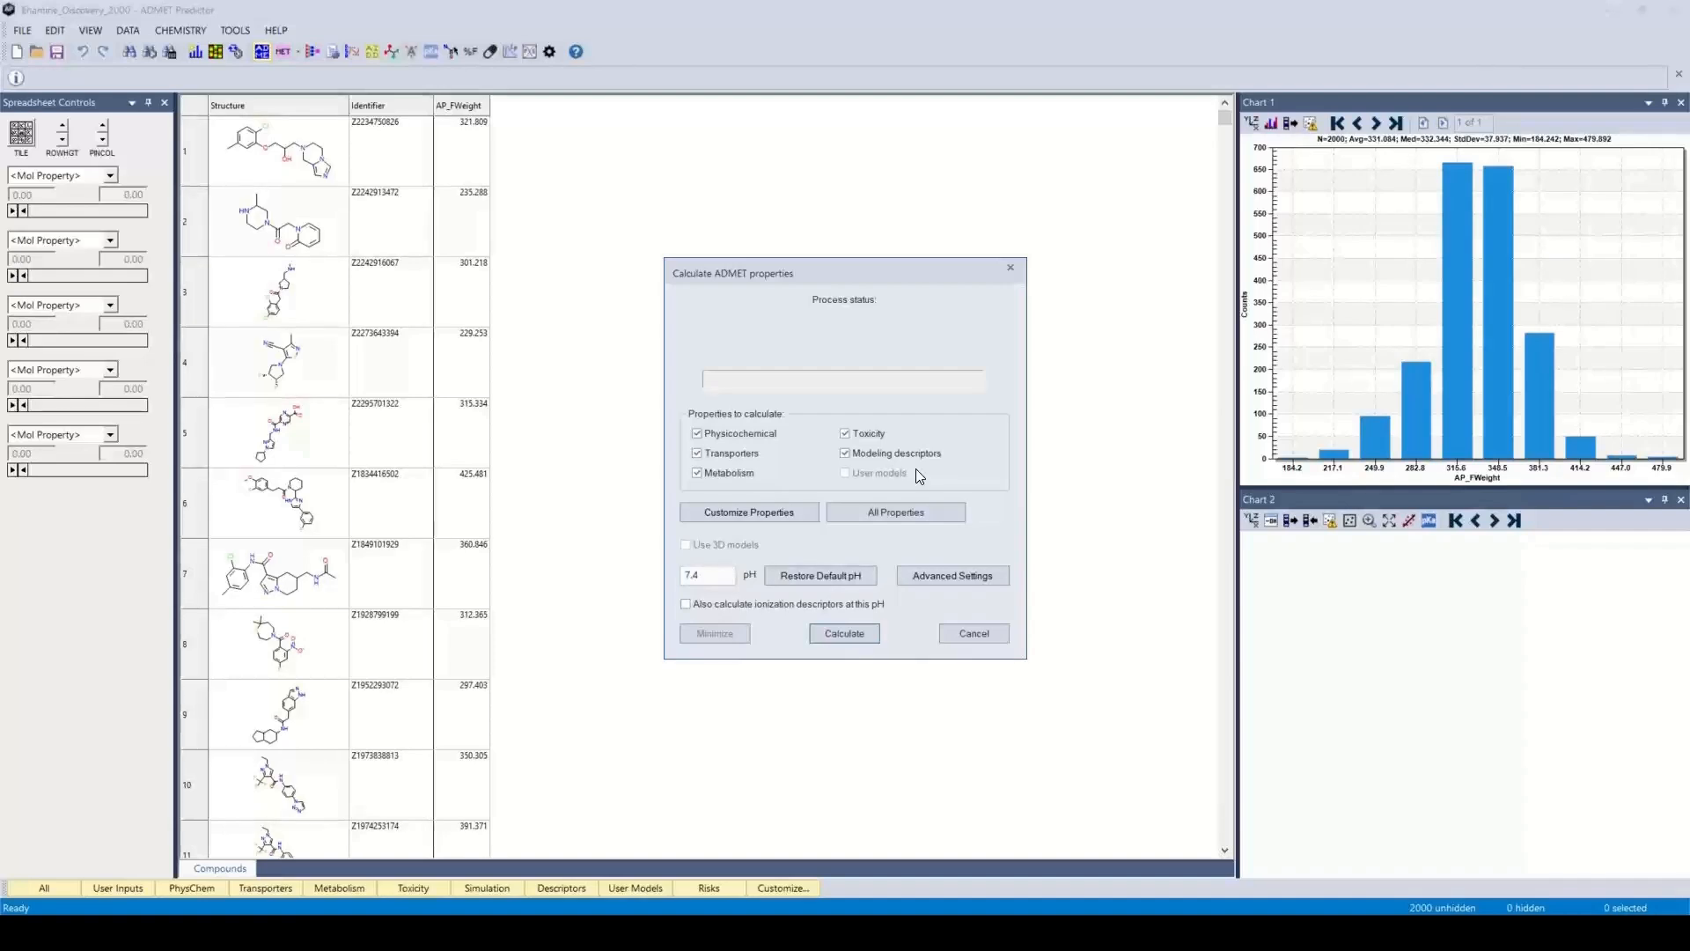
click(749, 512)
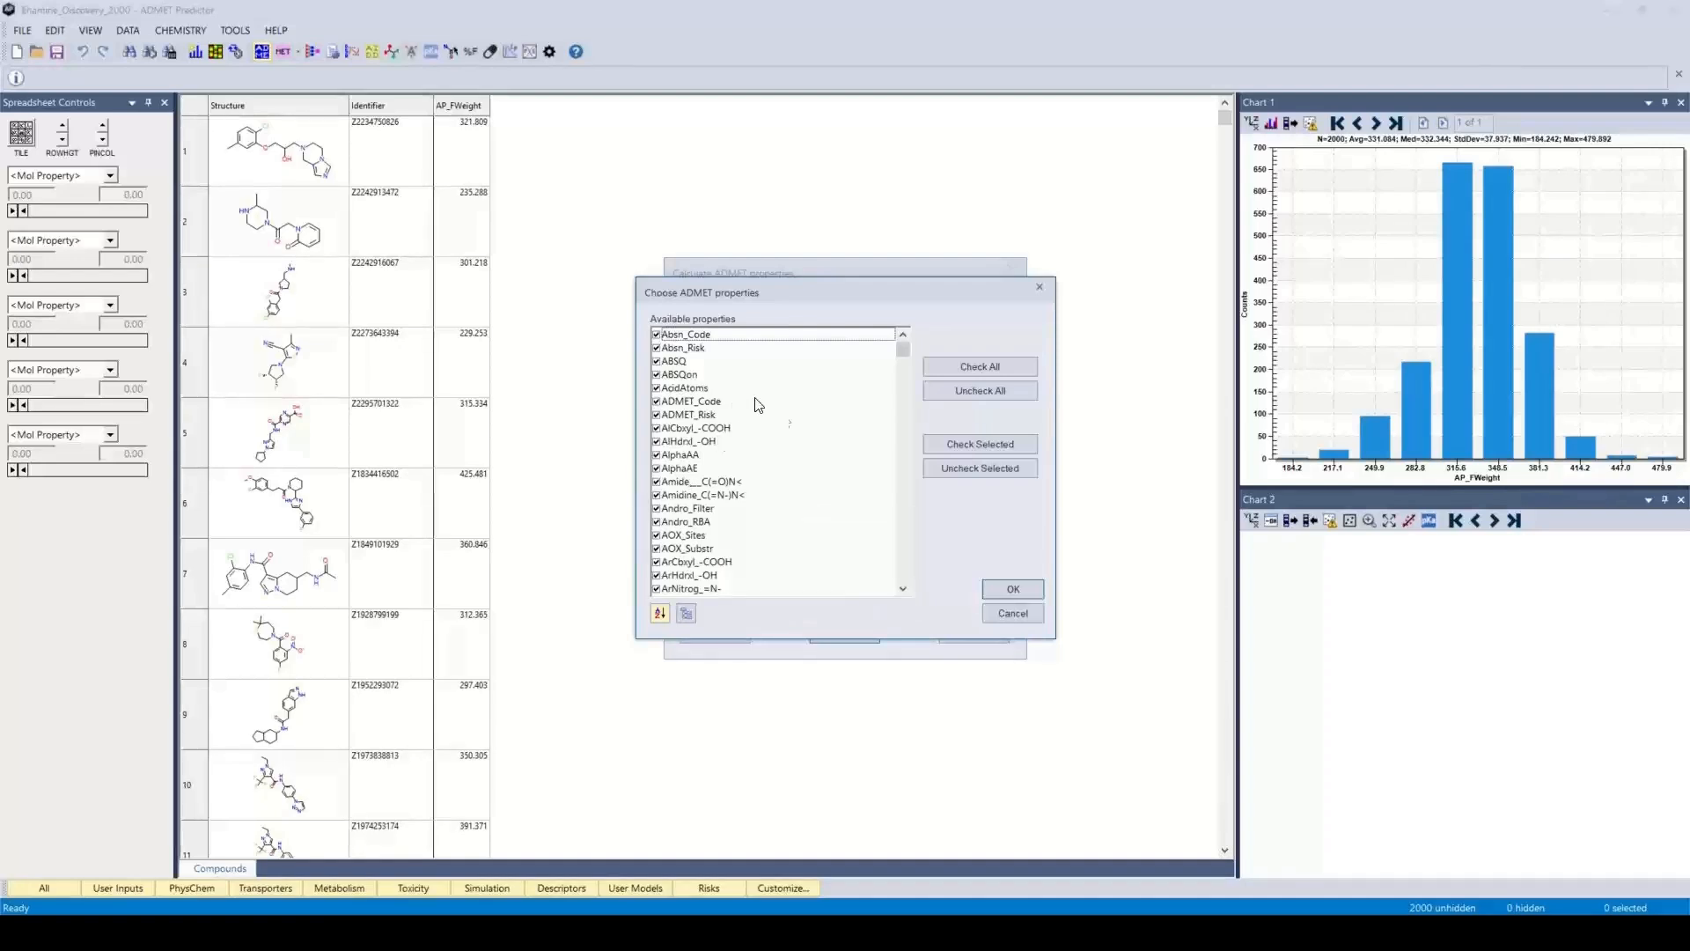
click(686, 613)
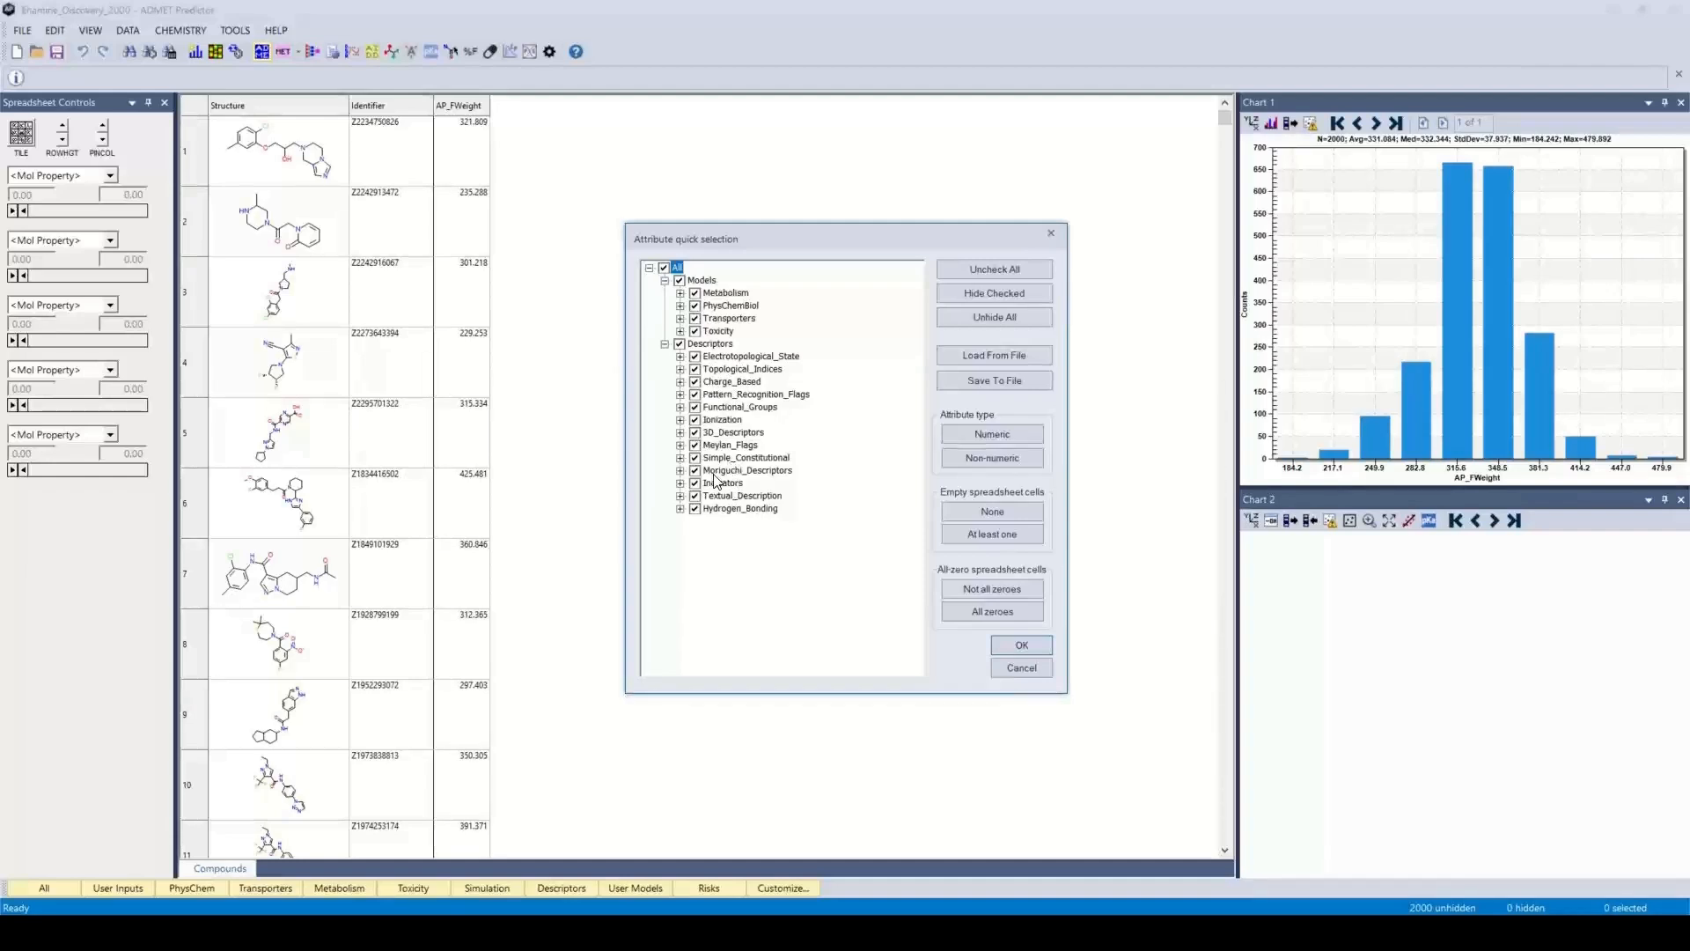
In the Metabolism models, deselect CYP1A2_Vmax, CYP2A6_Sites, CYP2A6_Substr and CYP2B6_Sites
click(680, 293)
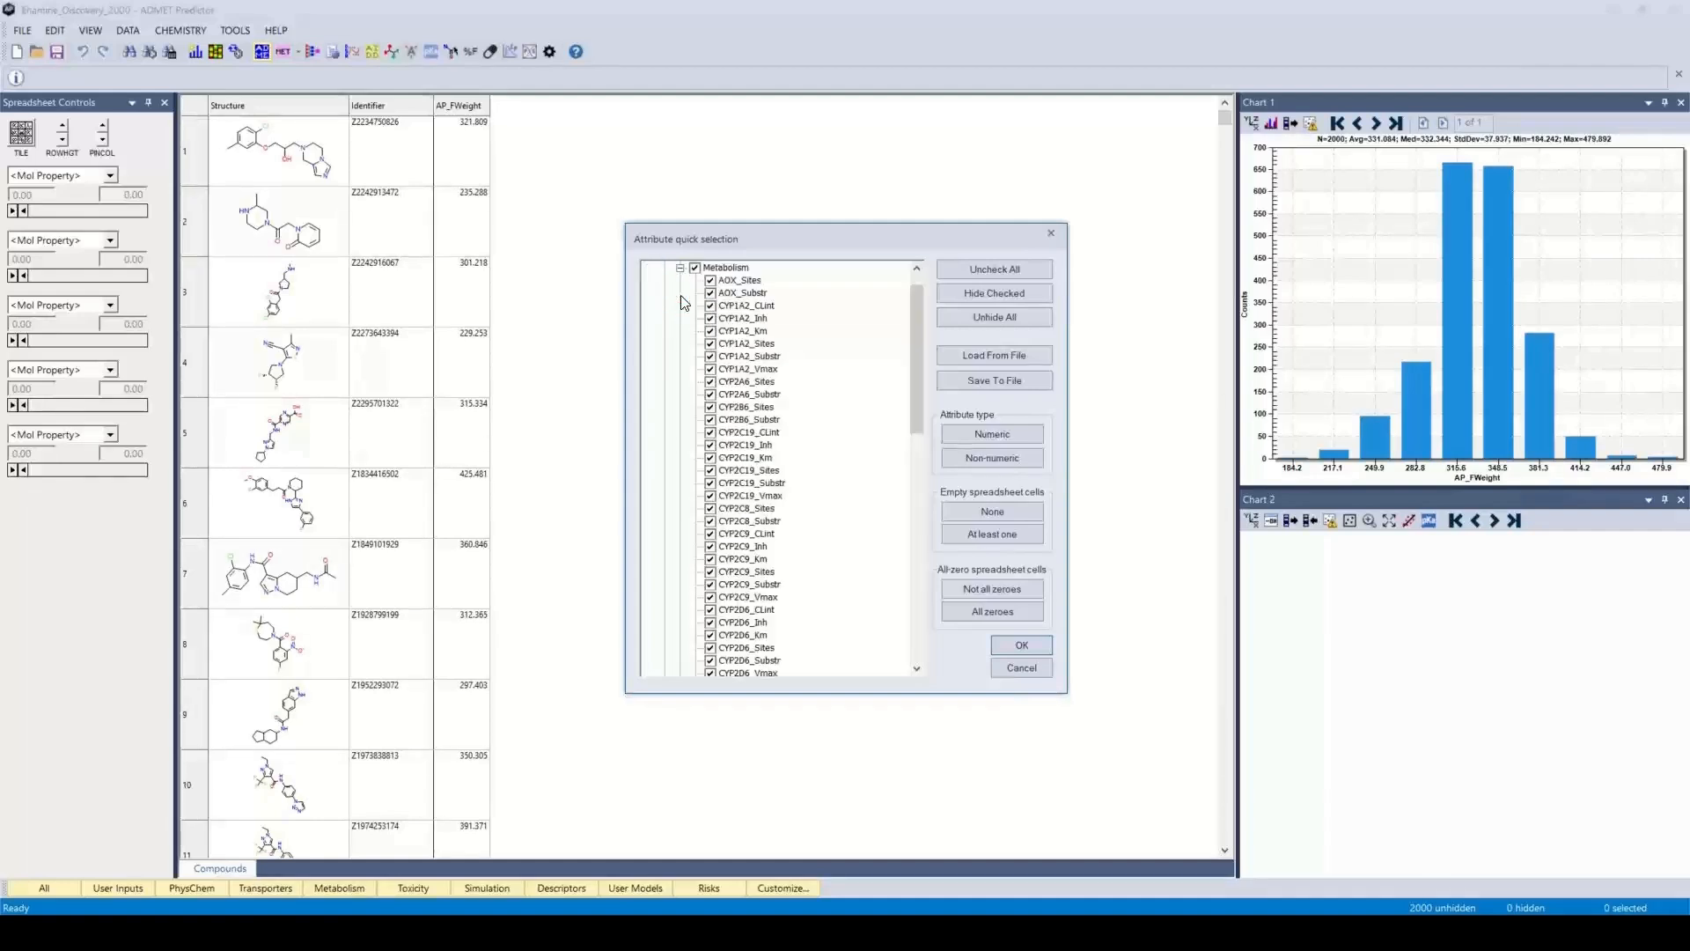
scroll(731, 422, down, 2)
scroll(732, 421, up, 2)
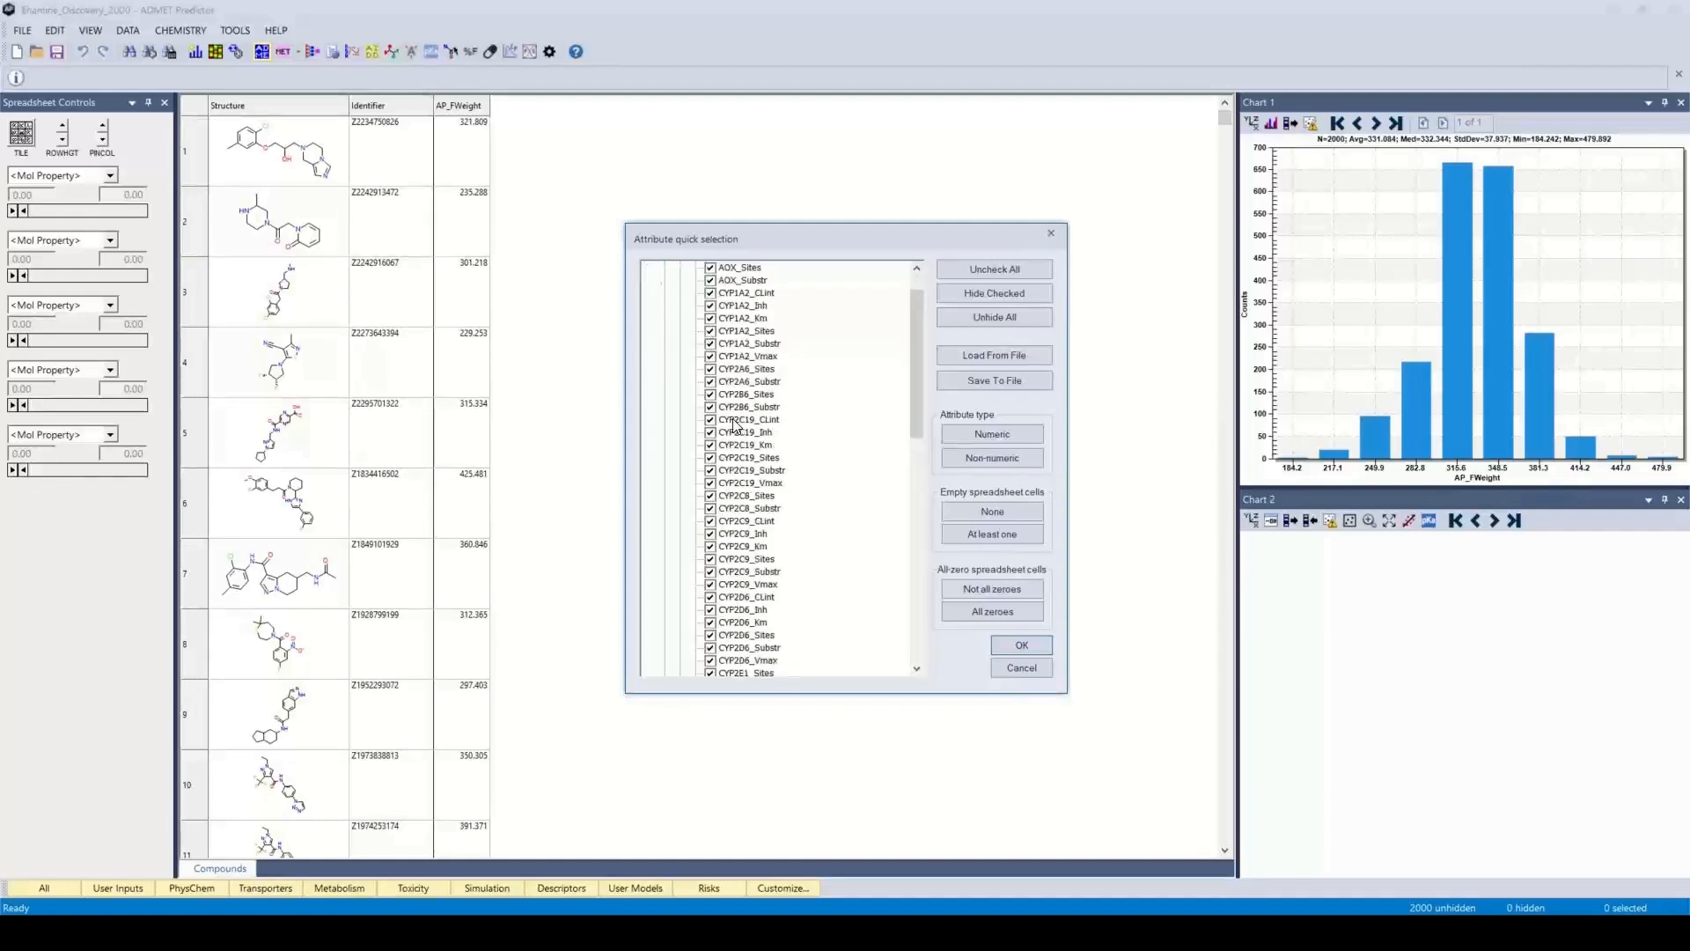
click(711, 394)
click(711, 407)
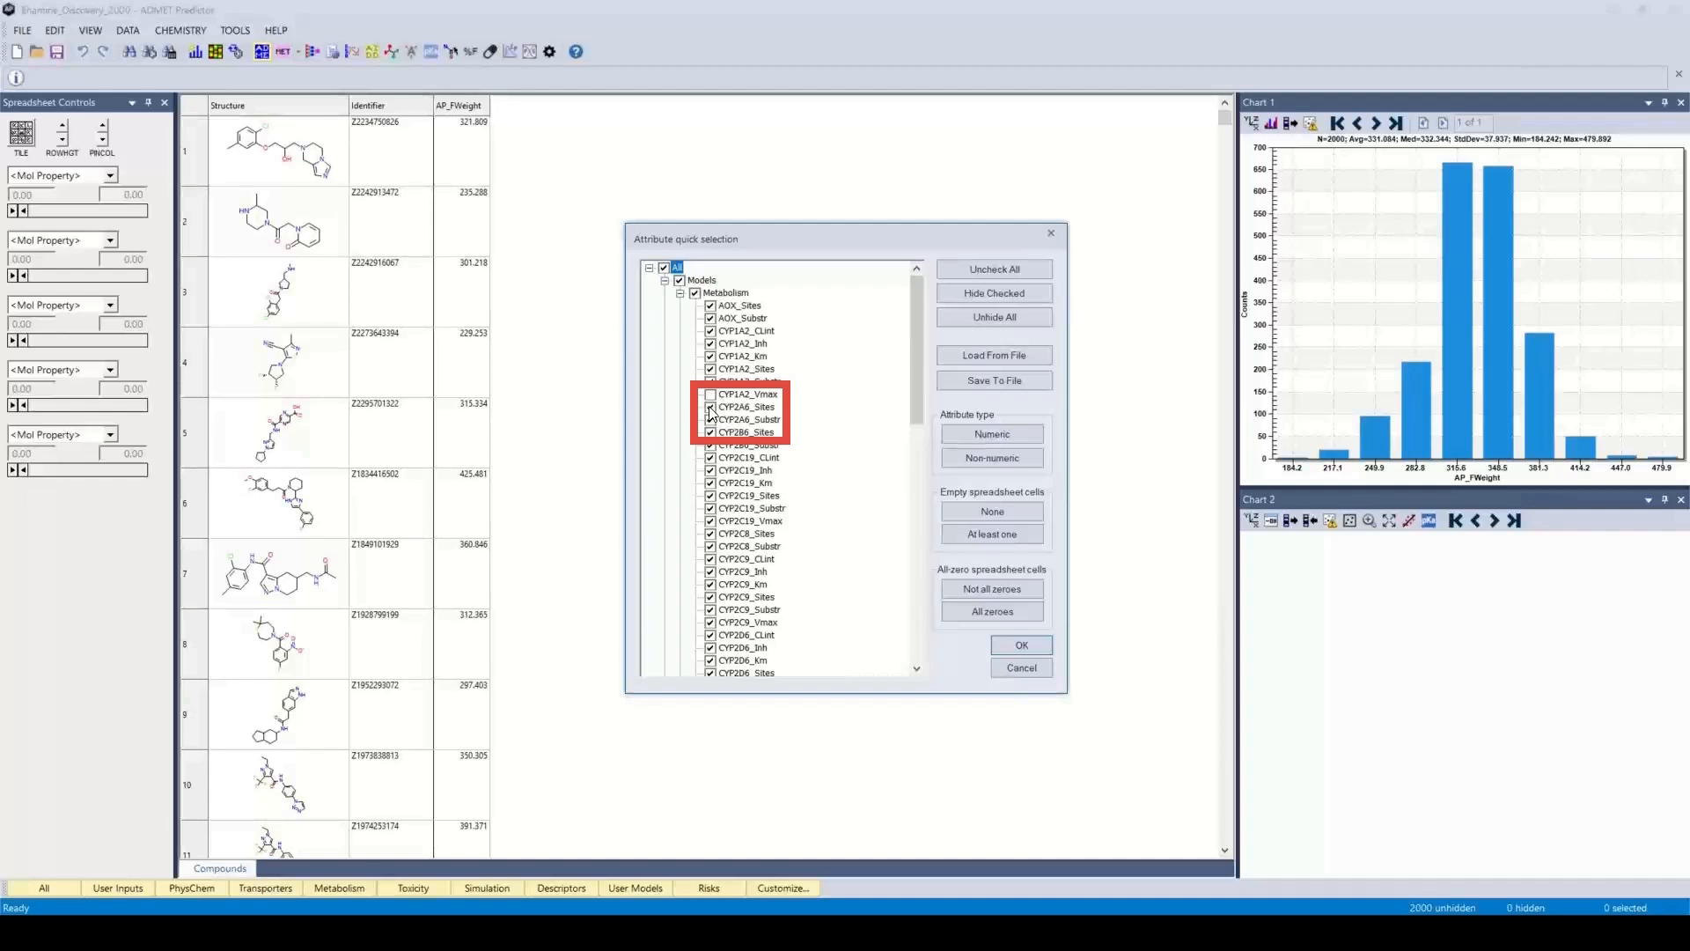
click(710, 418)
click(710, 432)
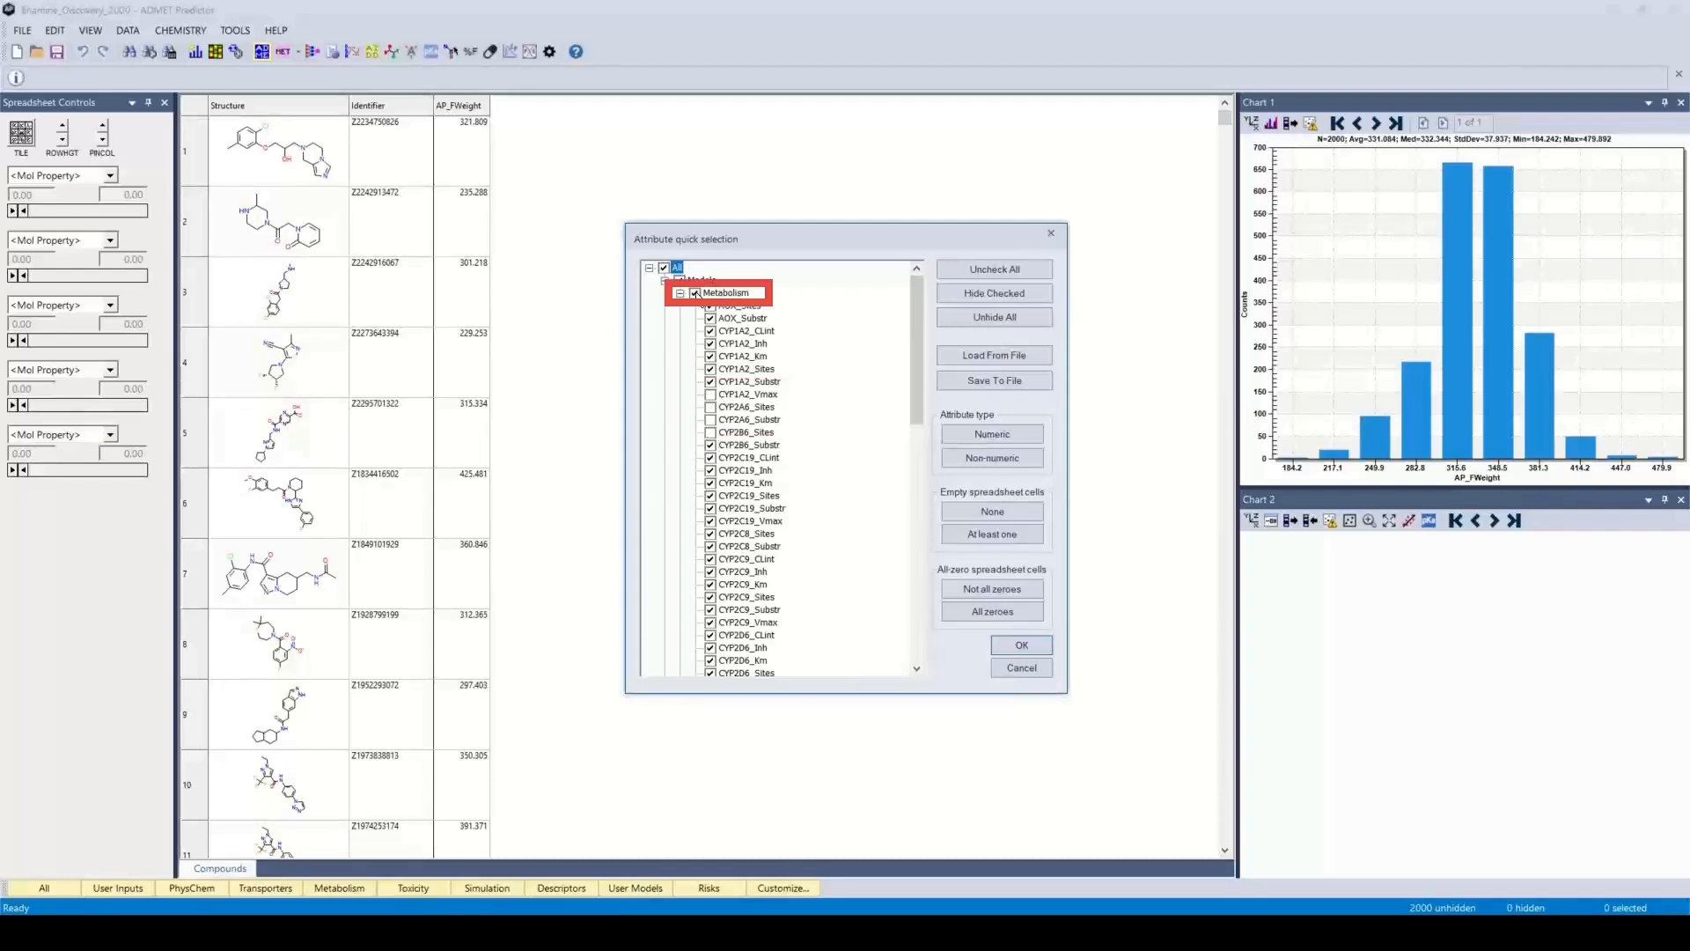
Deselect the whole Metabolism category, reselect only AOX_Sites, AOX_Substr, CYP1A2_CLint, CYP1A2_Inh and CYP1A2_Km, and collapse the category
click(695, 293)
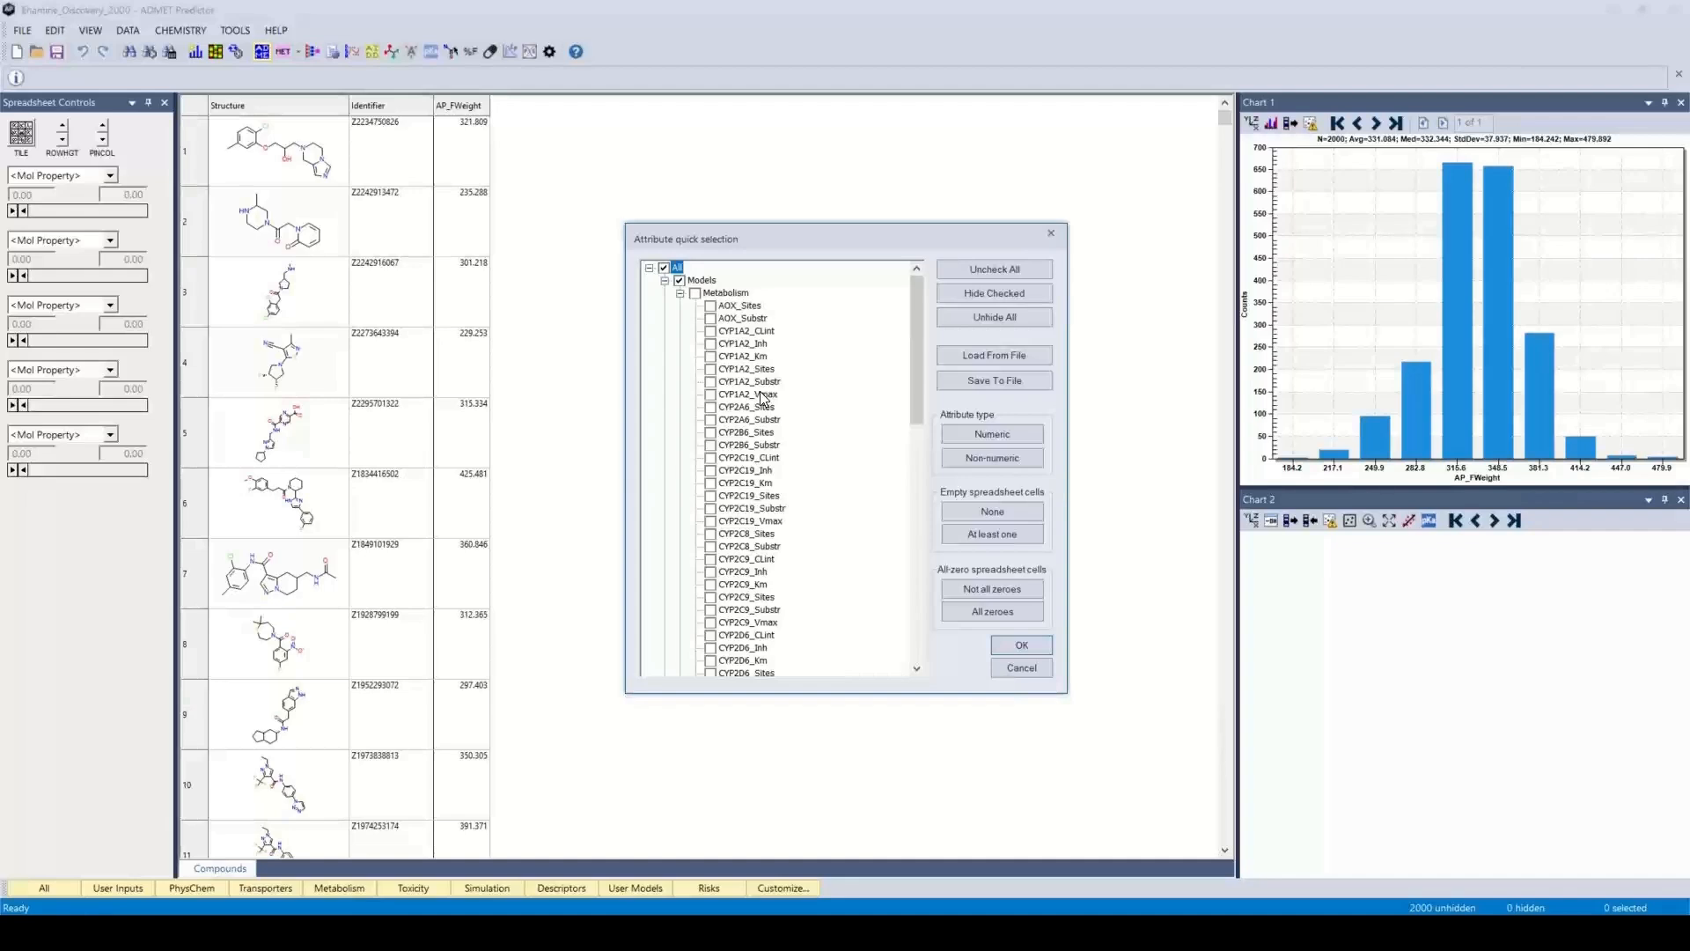
click(696, 293)
click(696, 294)
click(711, 307)
click(710, 319)
click(710, 331)
click(710, 343)
click(665, 282)
click(667, 286)
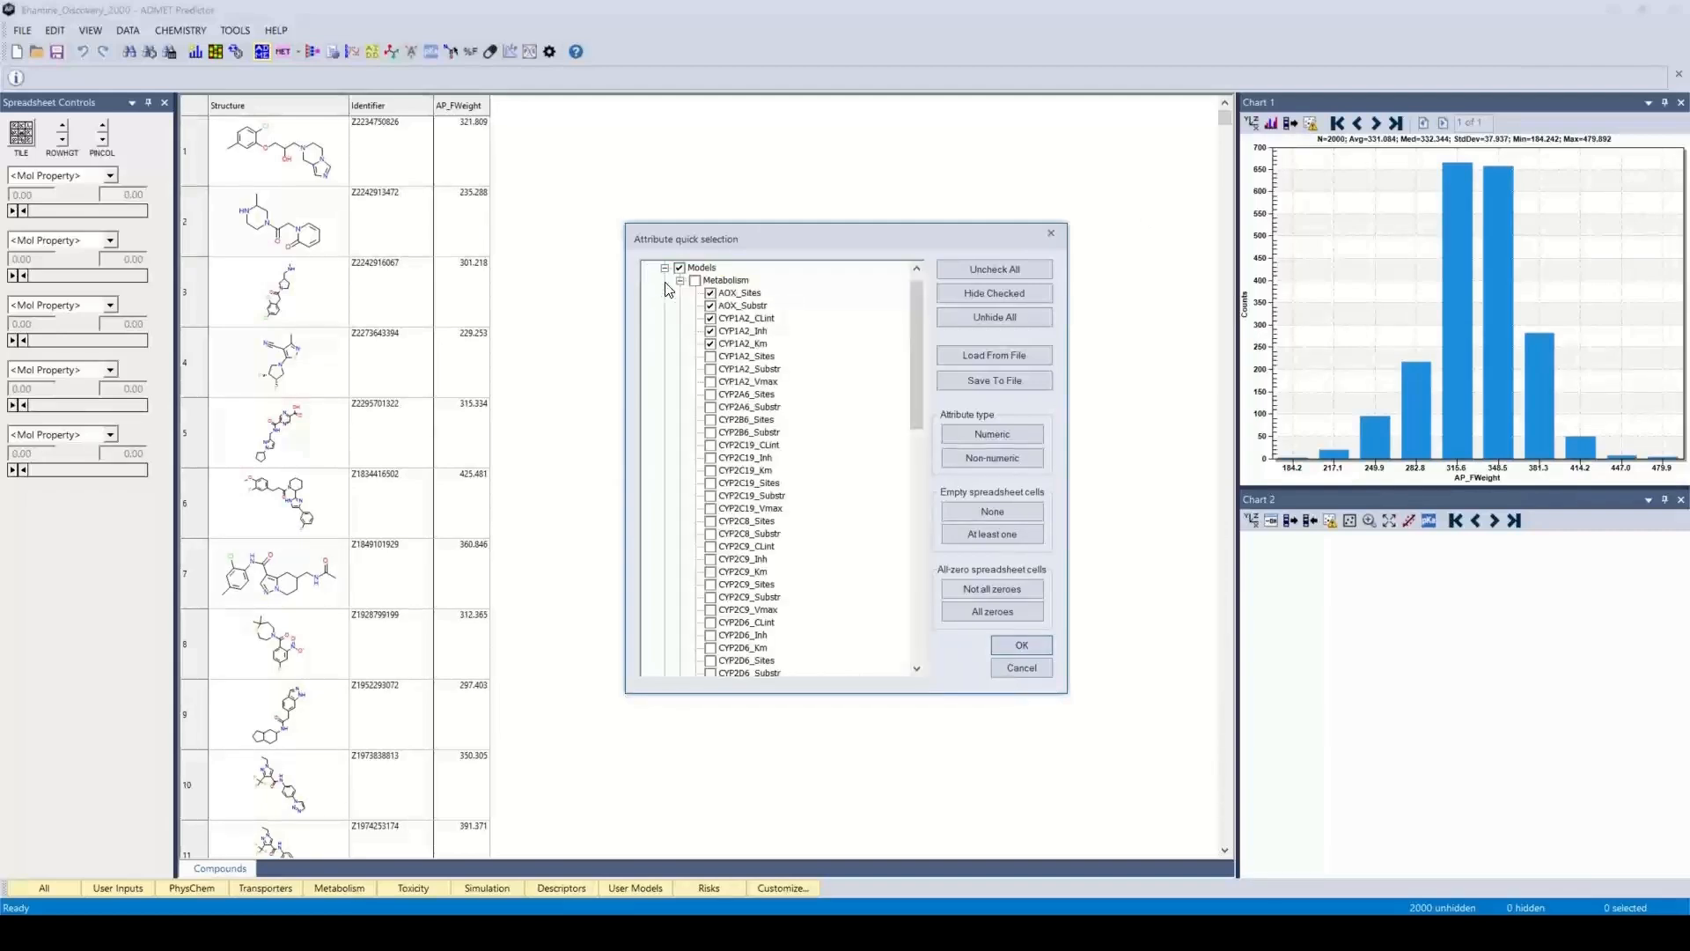
click(680, 280)
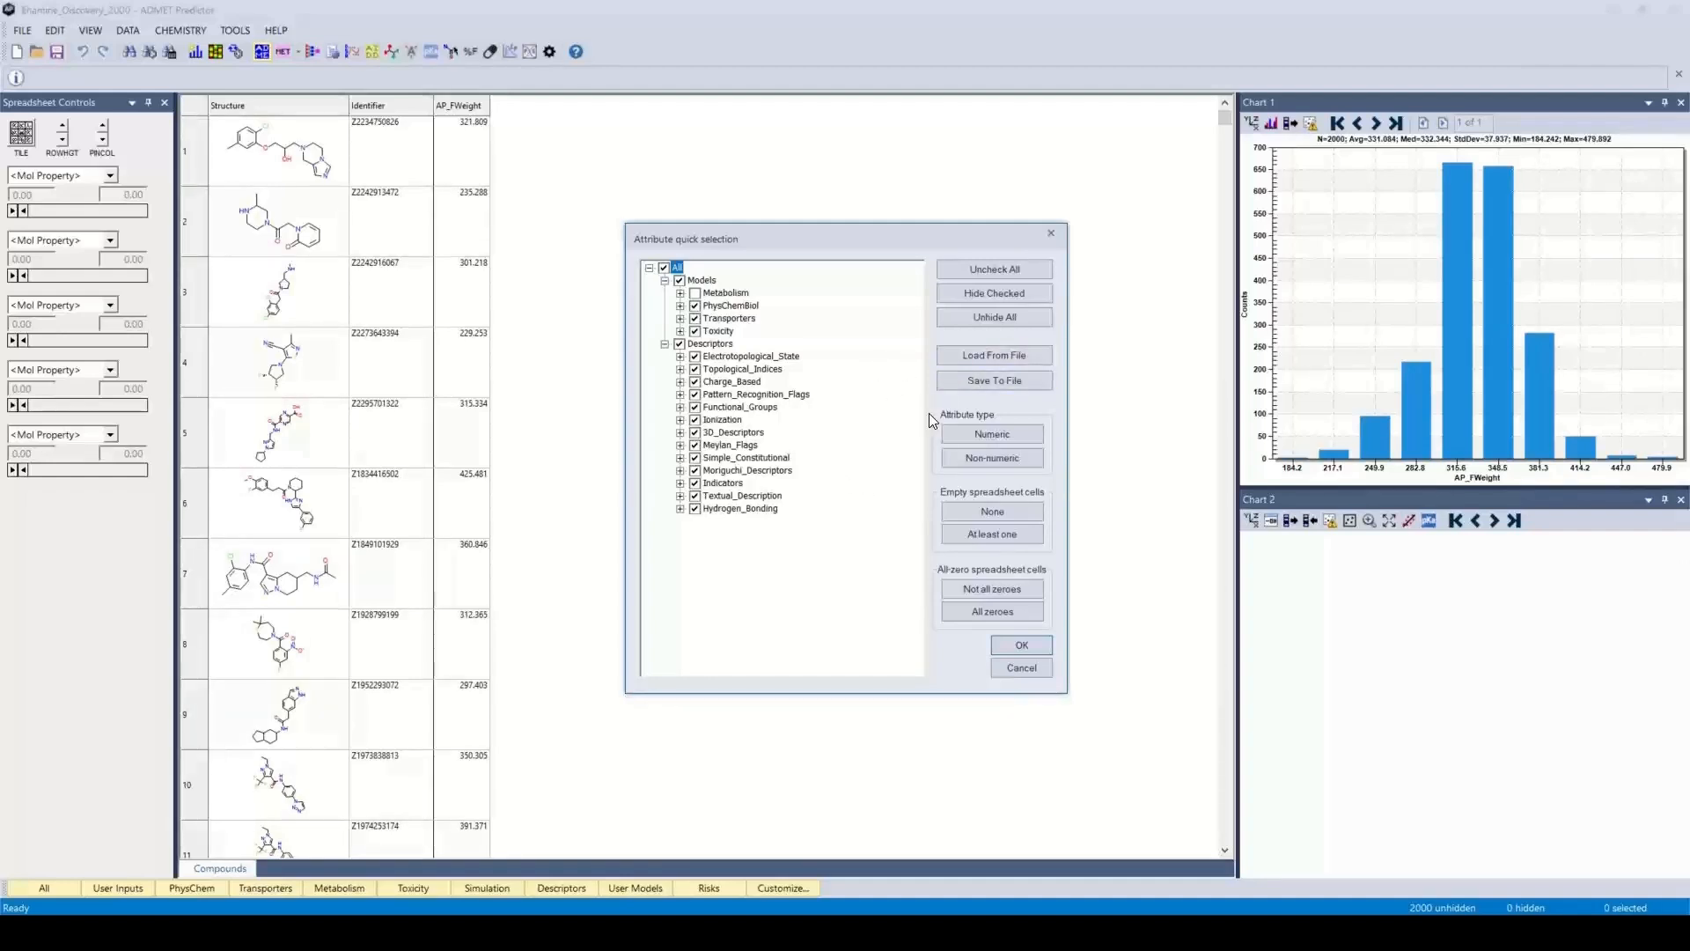
Load the attribute selection from the text list in the Software, Training, AP Training, Scen3 folder and accept it
click(972, 357)
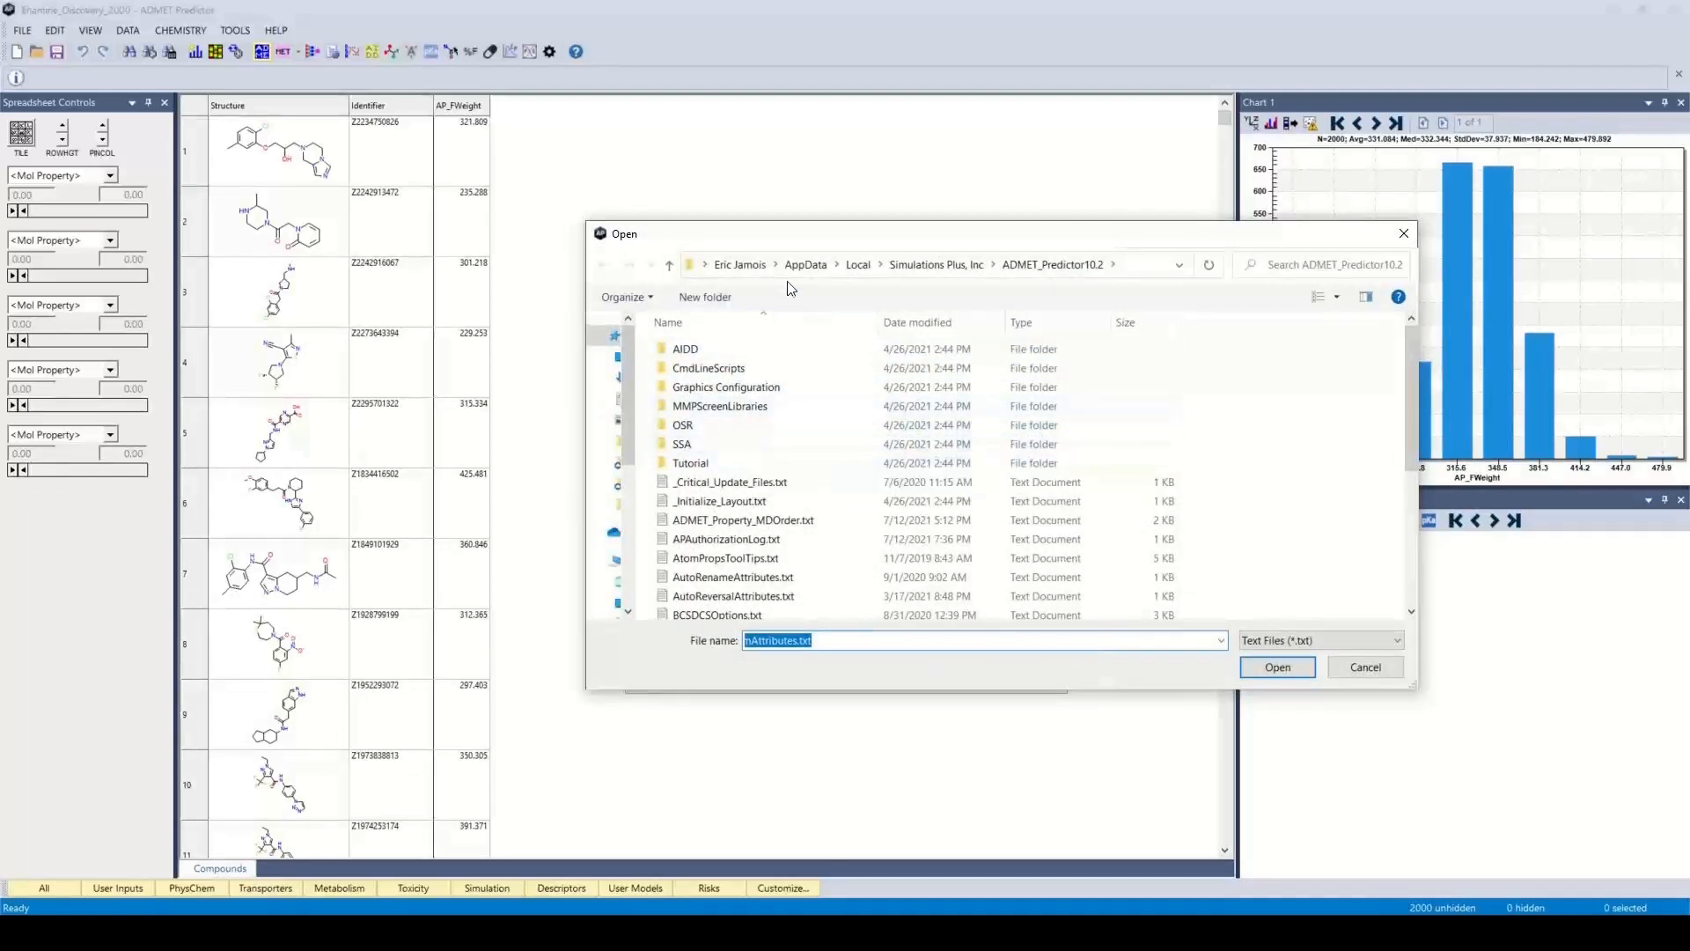
click(740, 264)
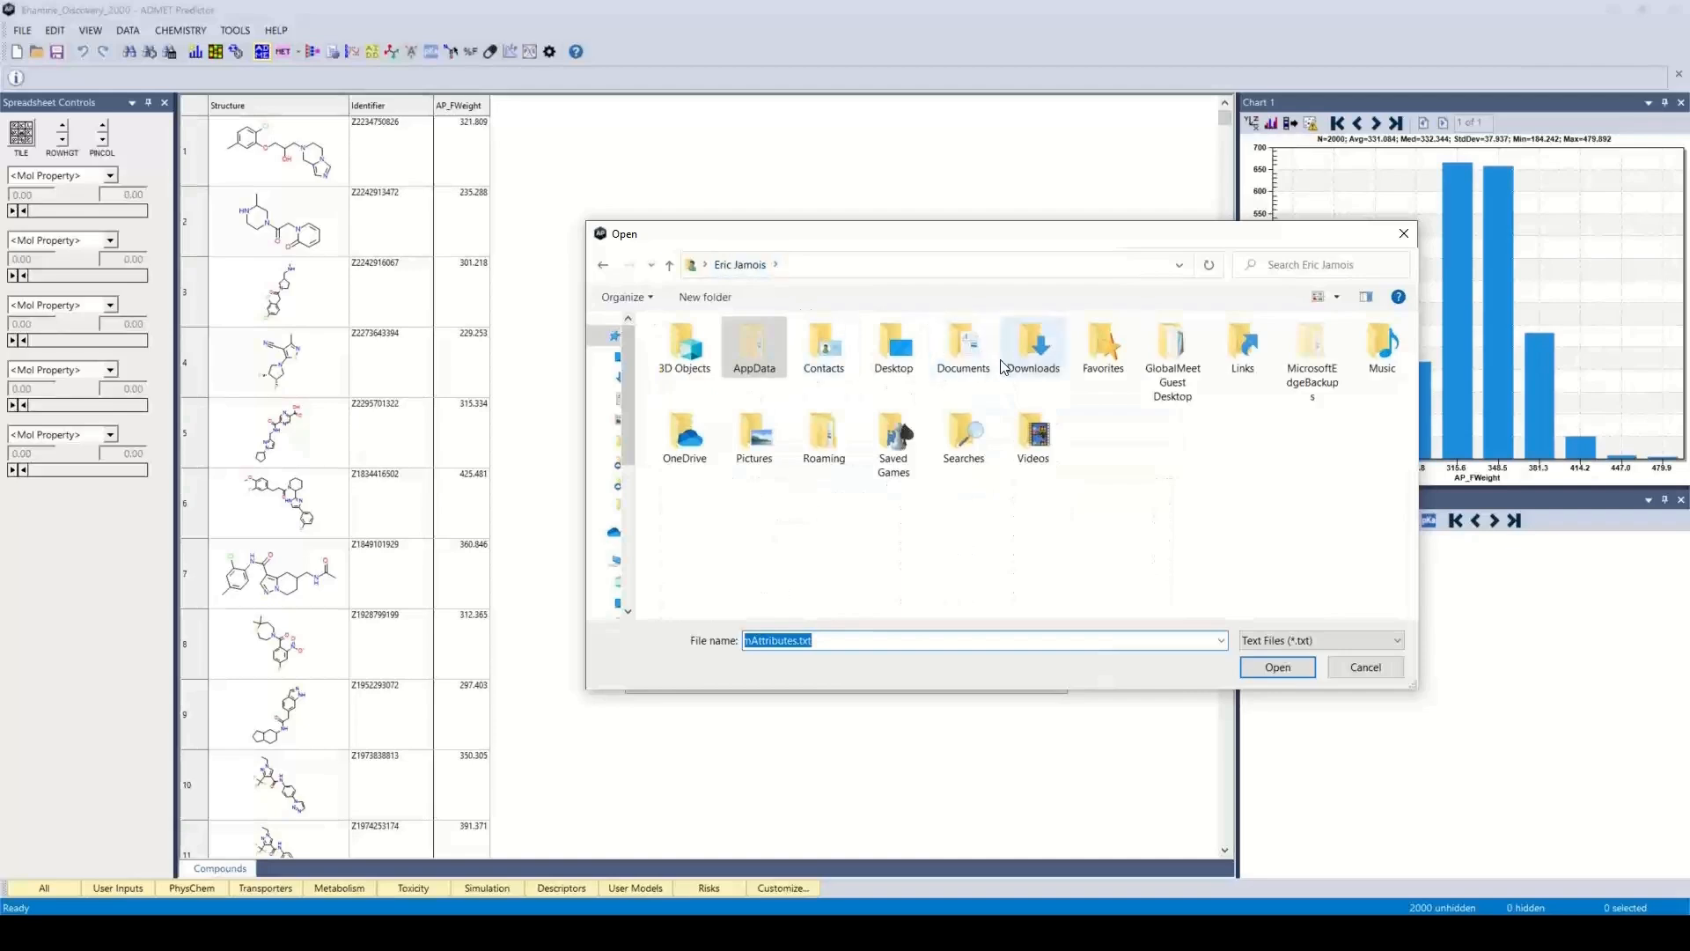
click(965, 363)
double_click(966, 364)
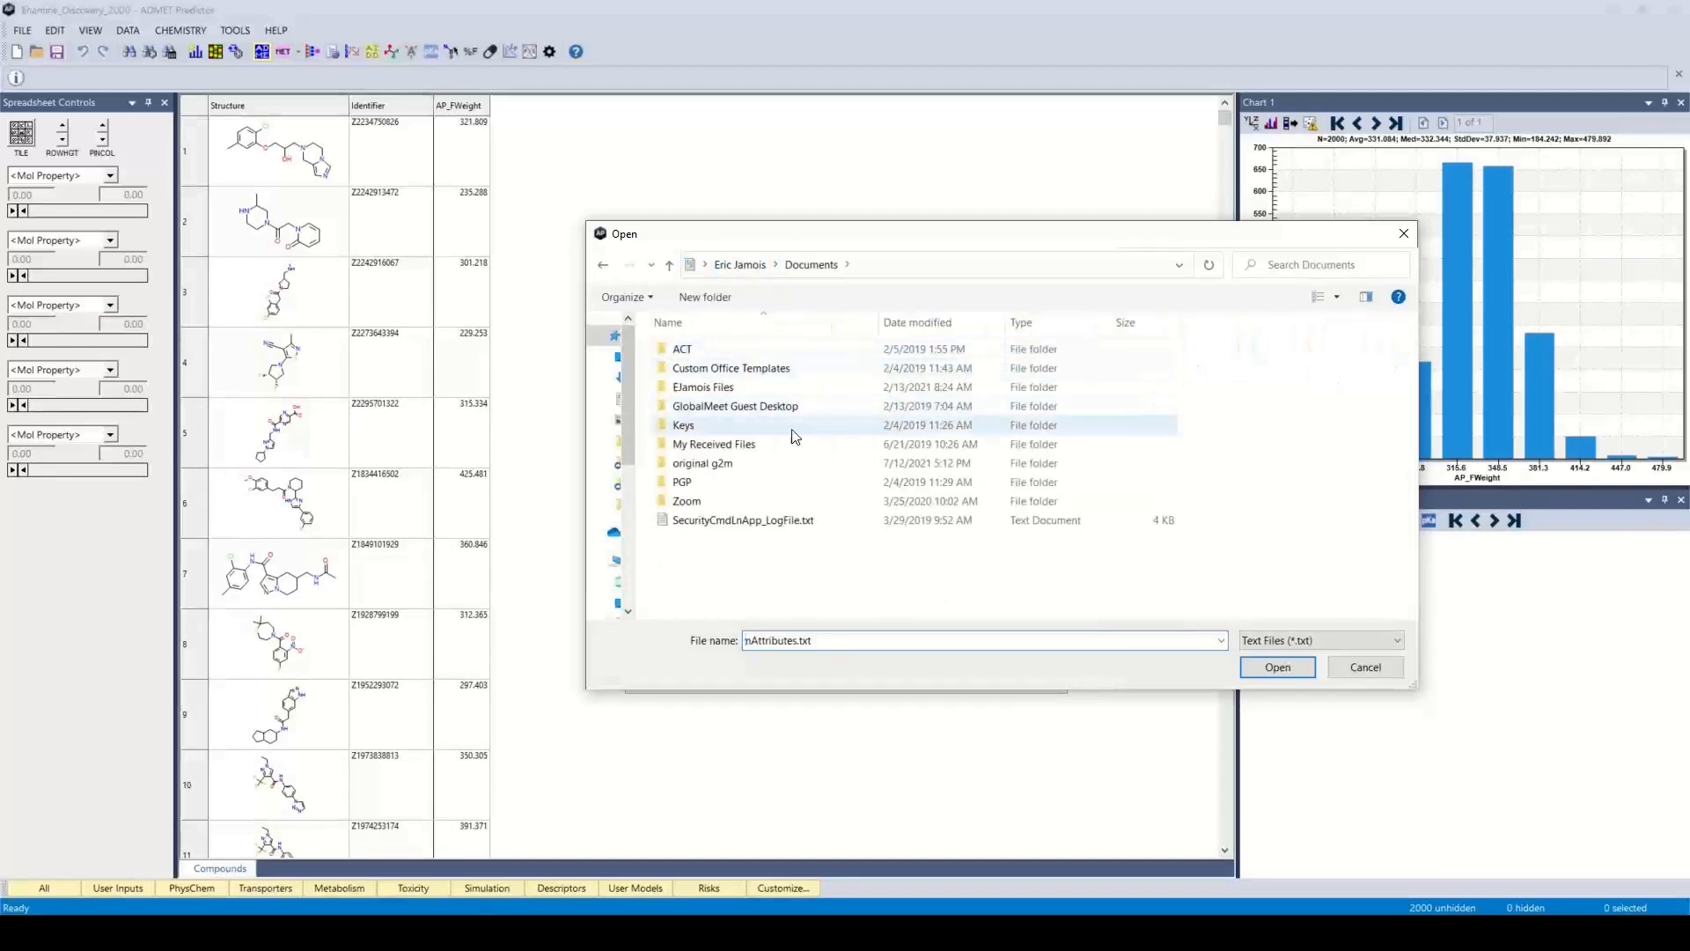
double_click(765, 394)
scroll(766, 401, down, 3)
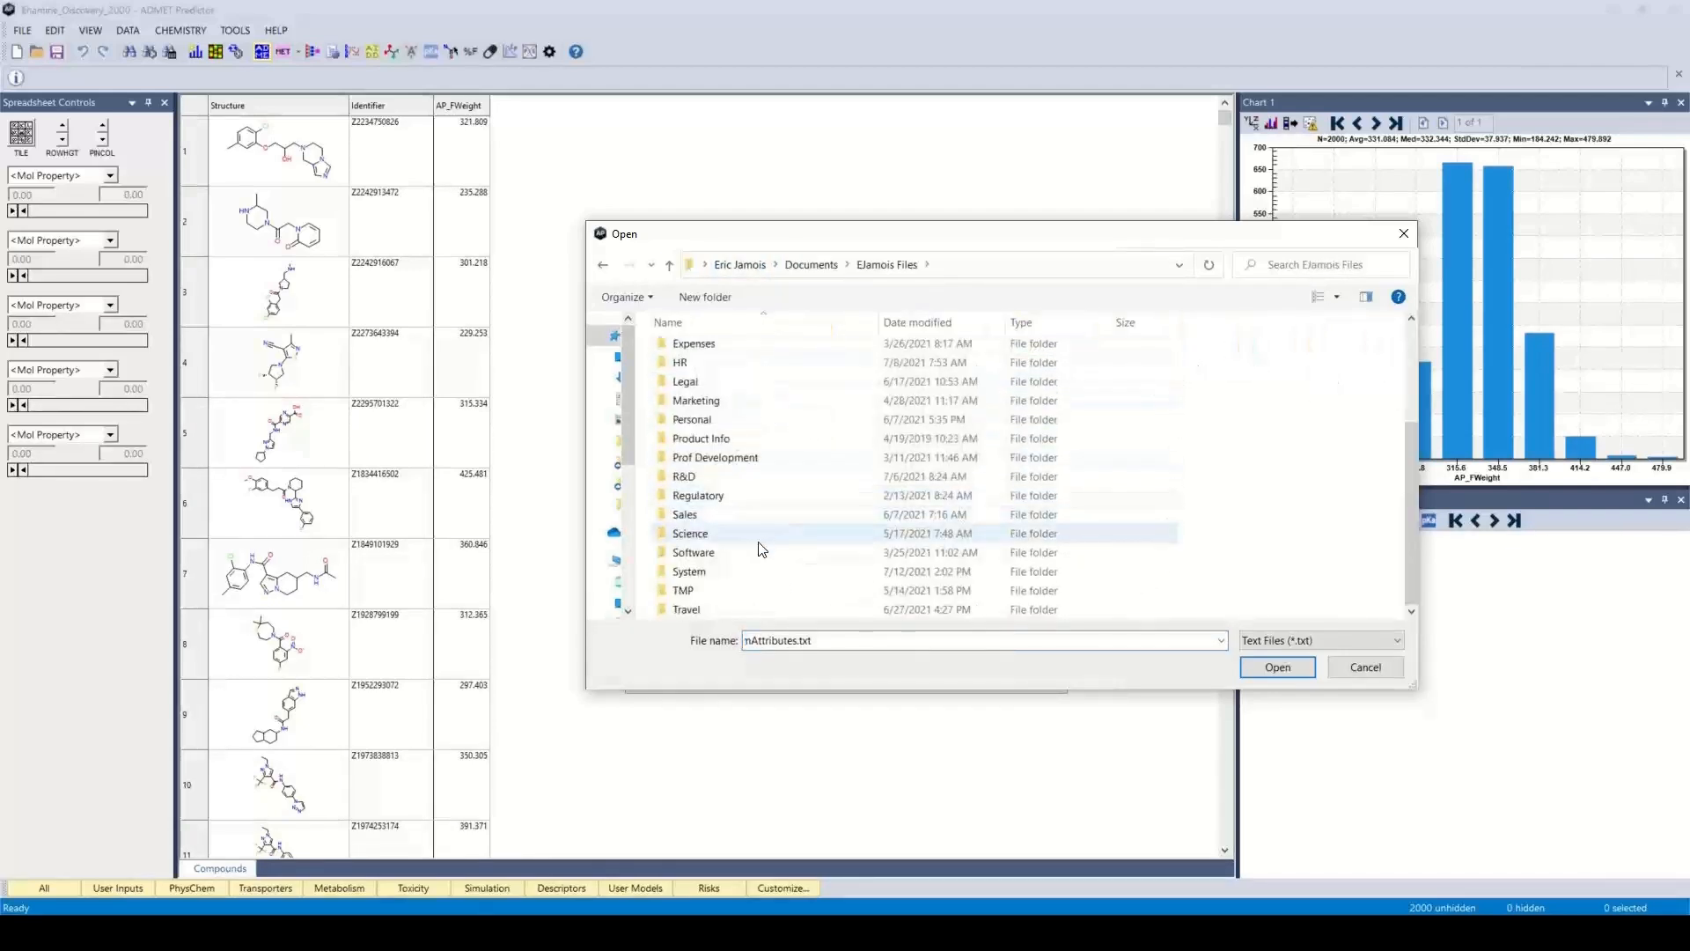
click(742, 554)
double_click(742, 553)
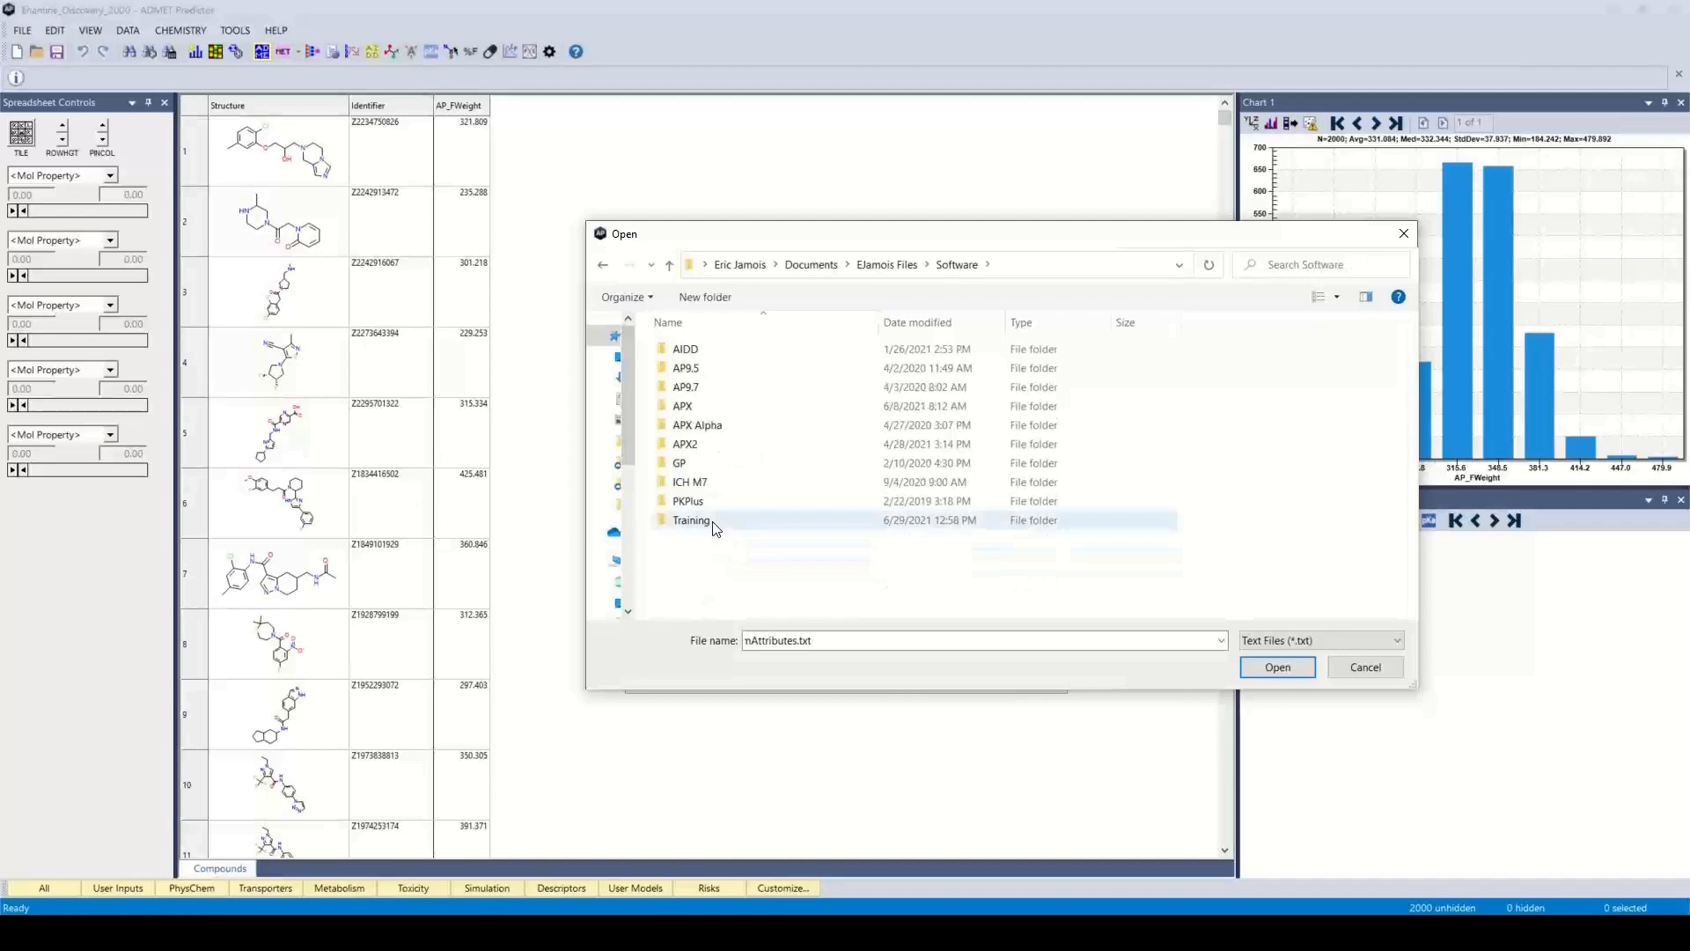
double_click(722, 519)
double_click(704, 351)
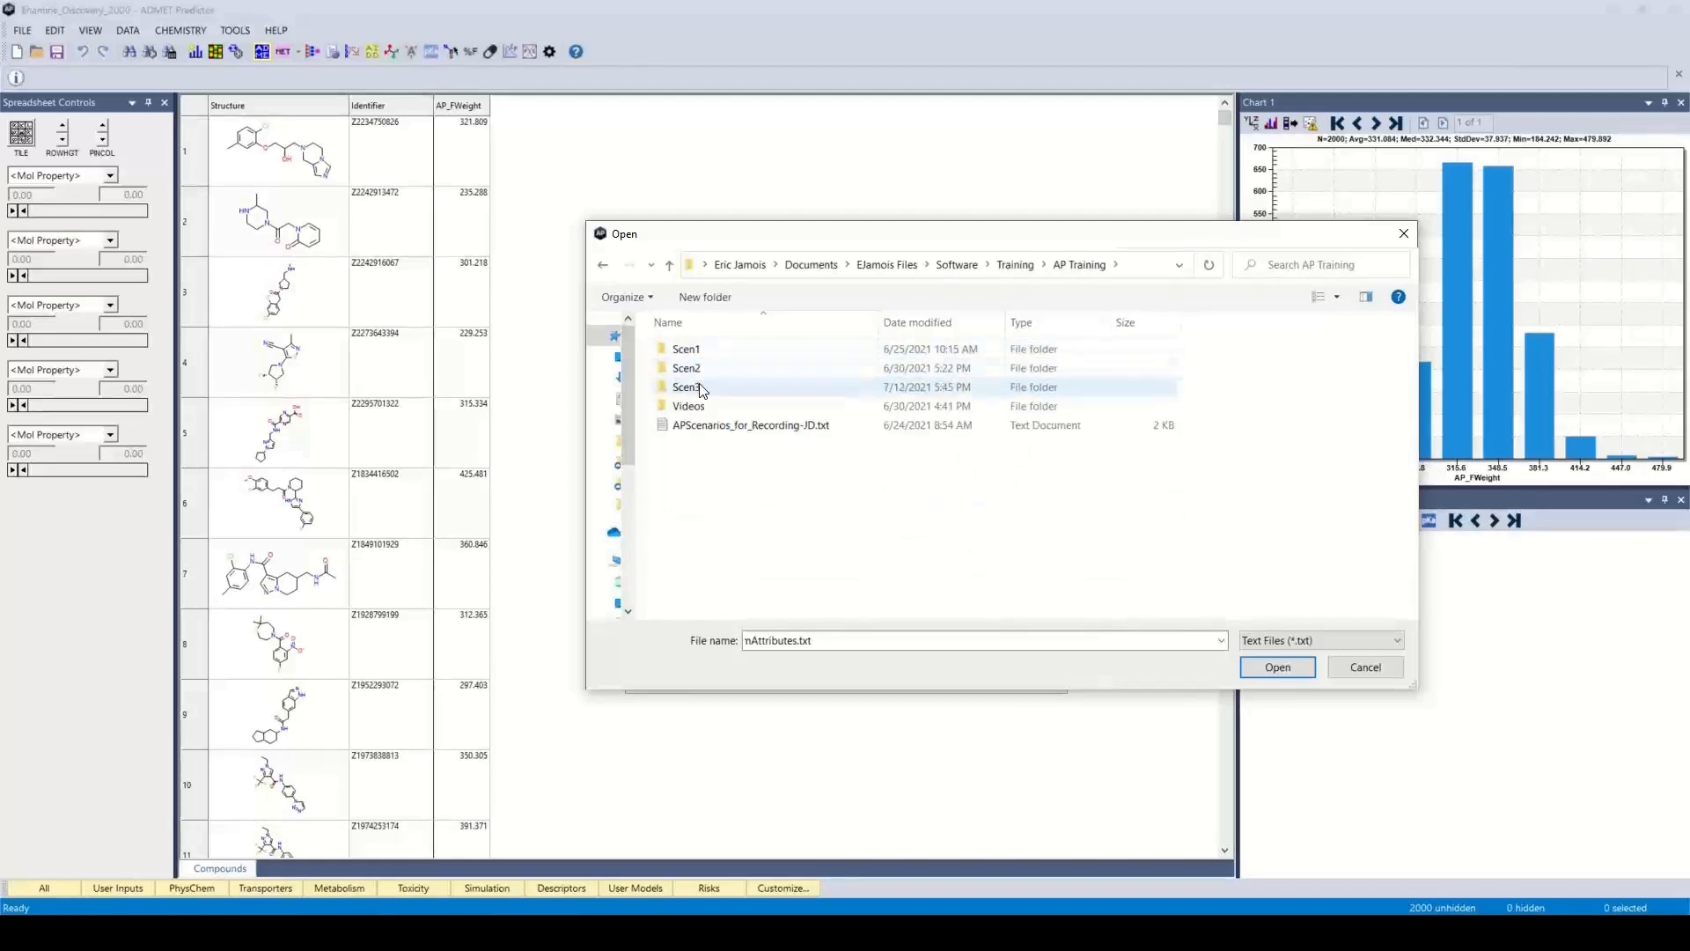
double_click(692, 387)
click(701, 352)
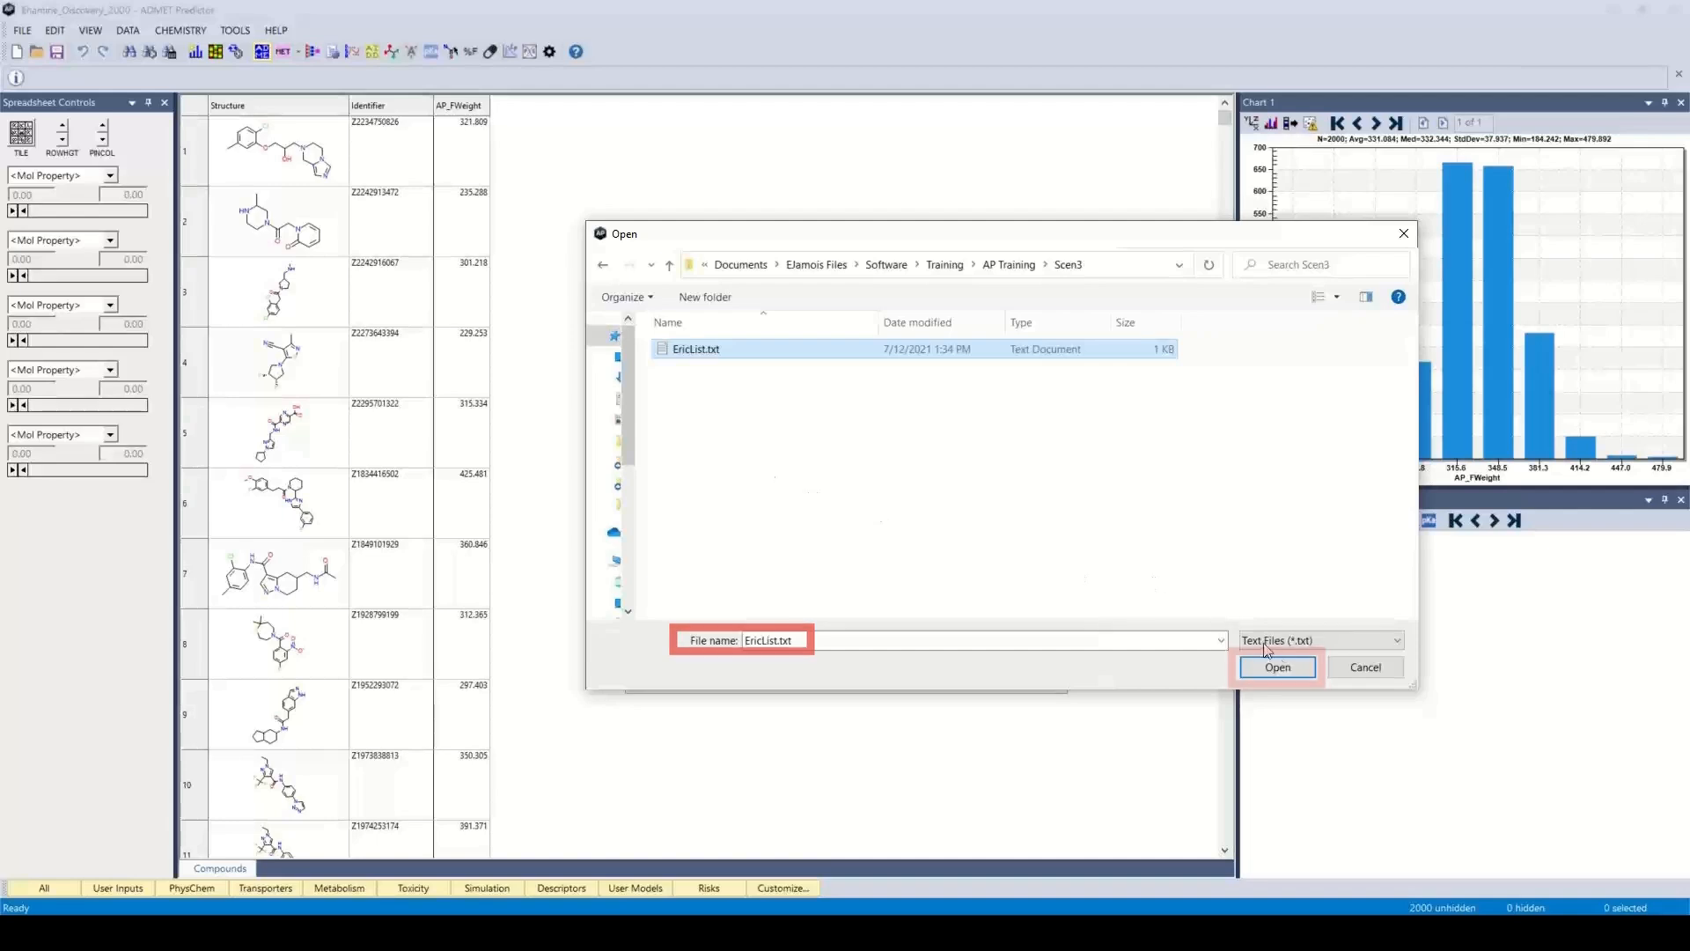
click(1278, 667)
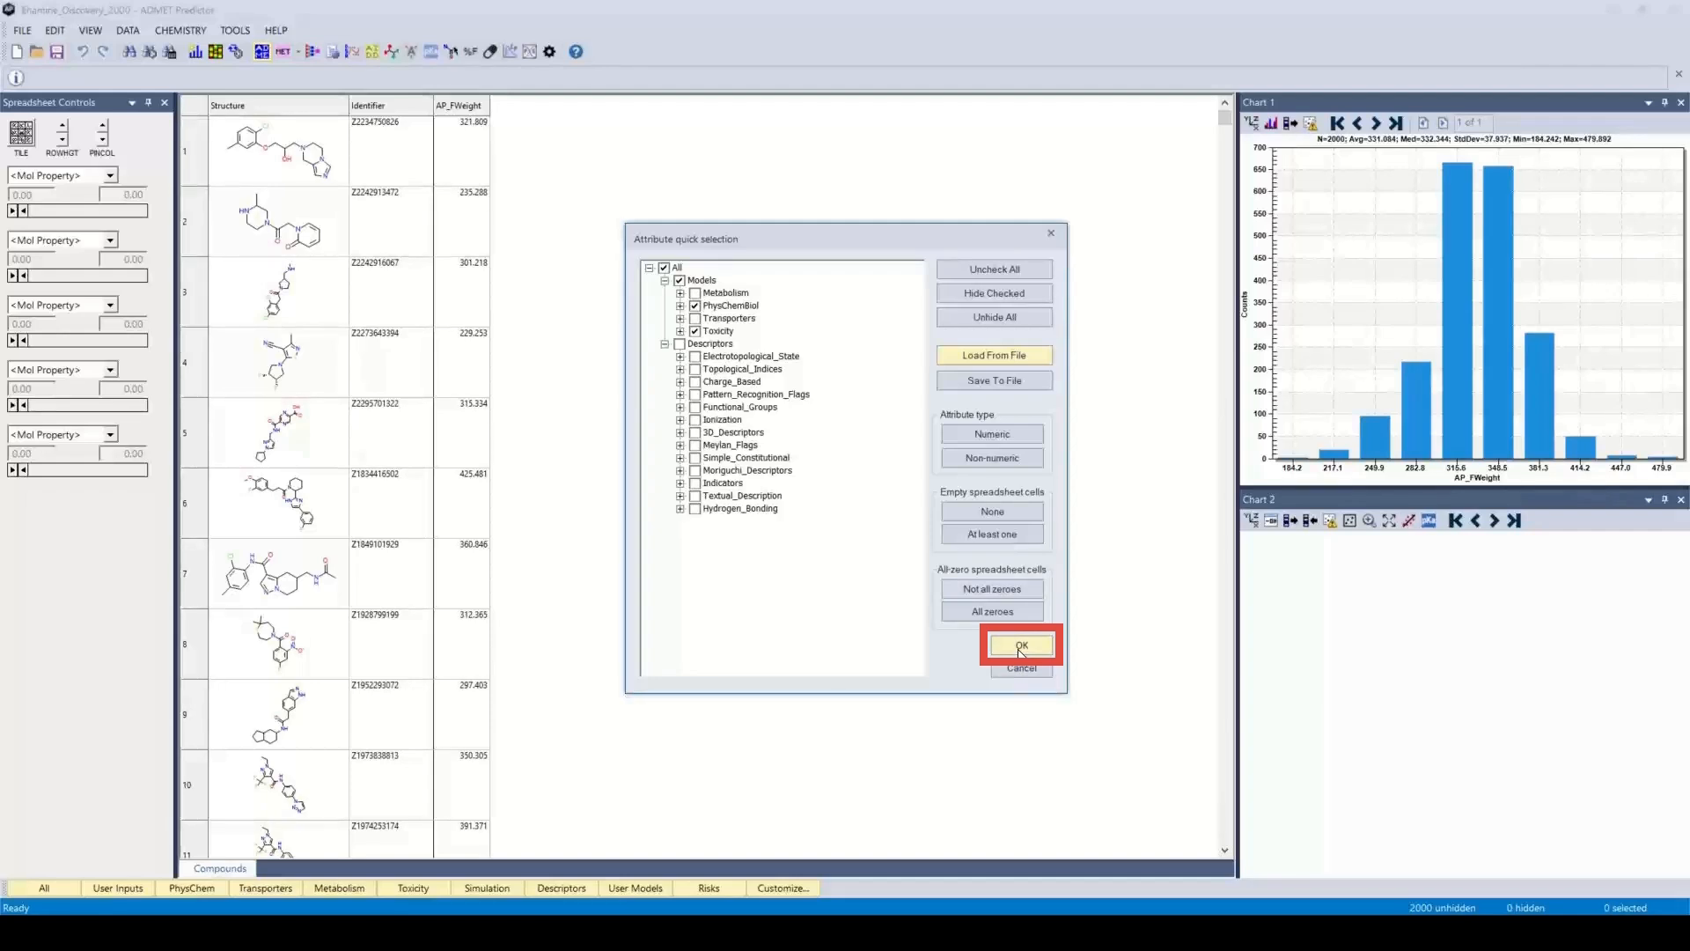
click(1020, 651)
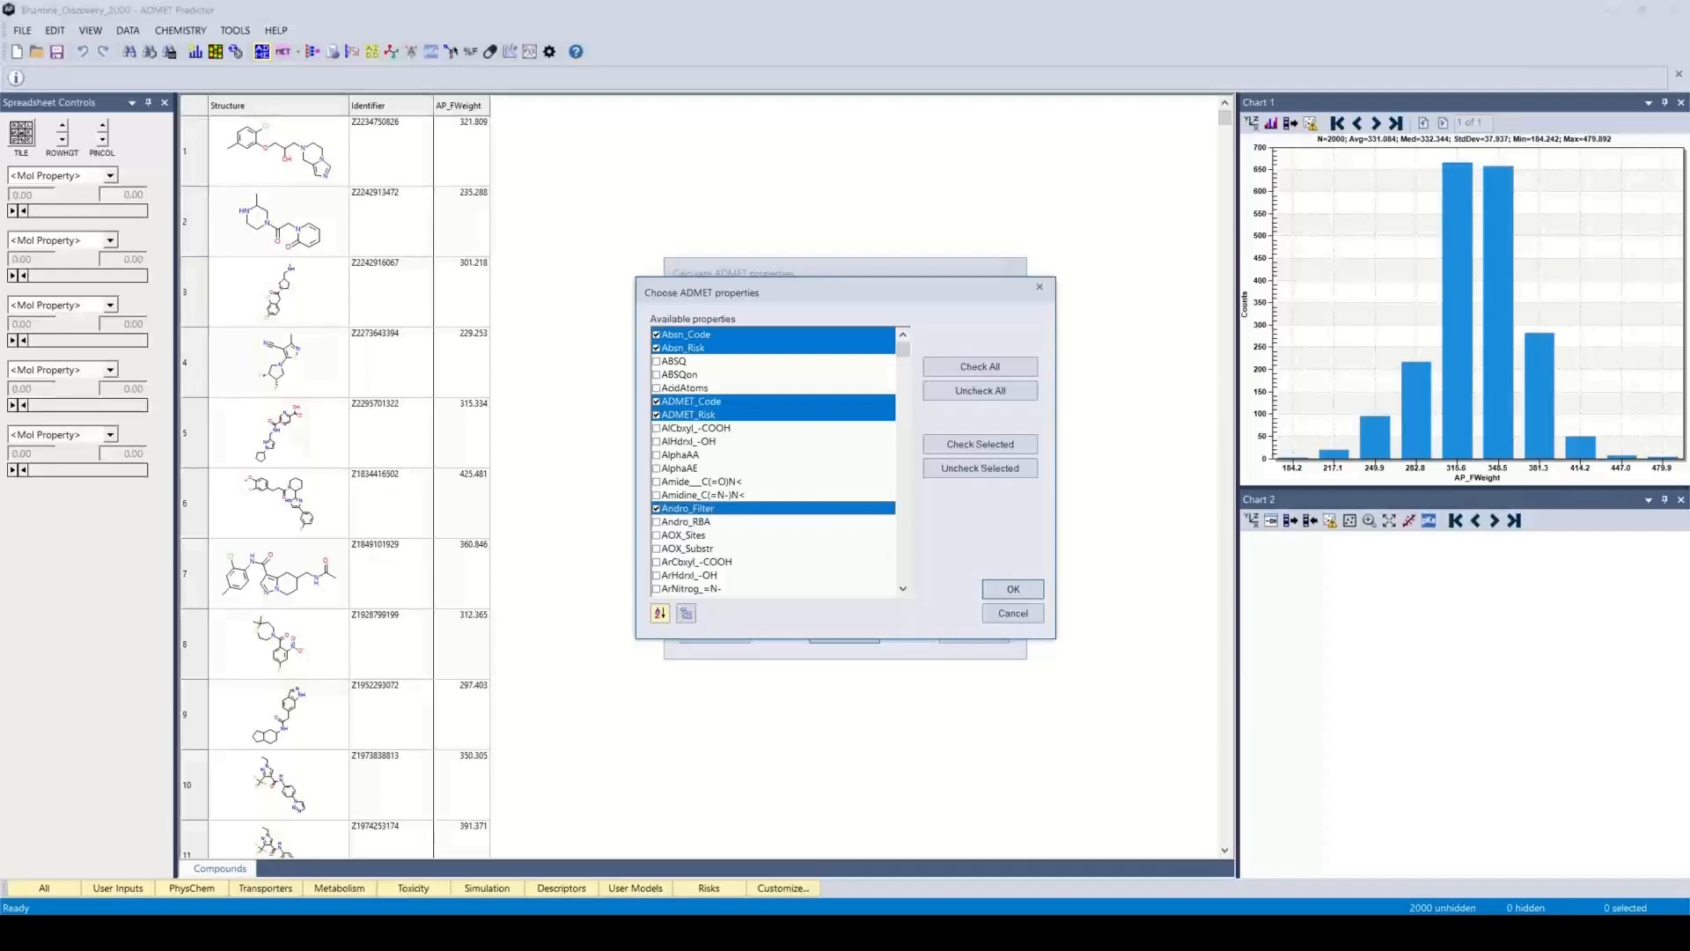
Select all available ADMET properties and accept the choice
click(1002, 365)
click(1013, 589)
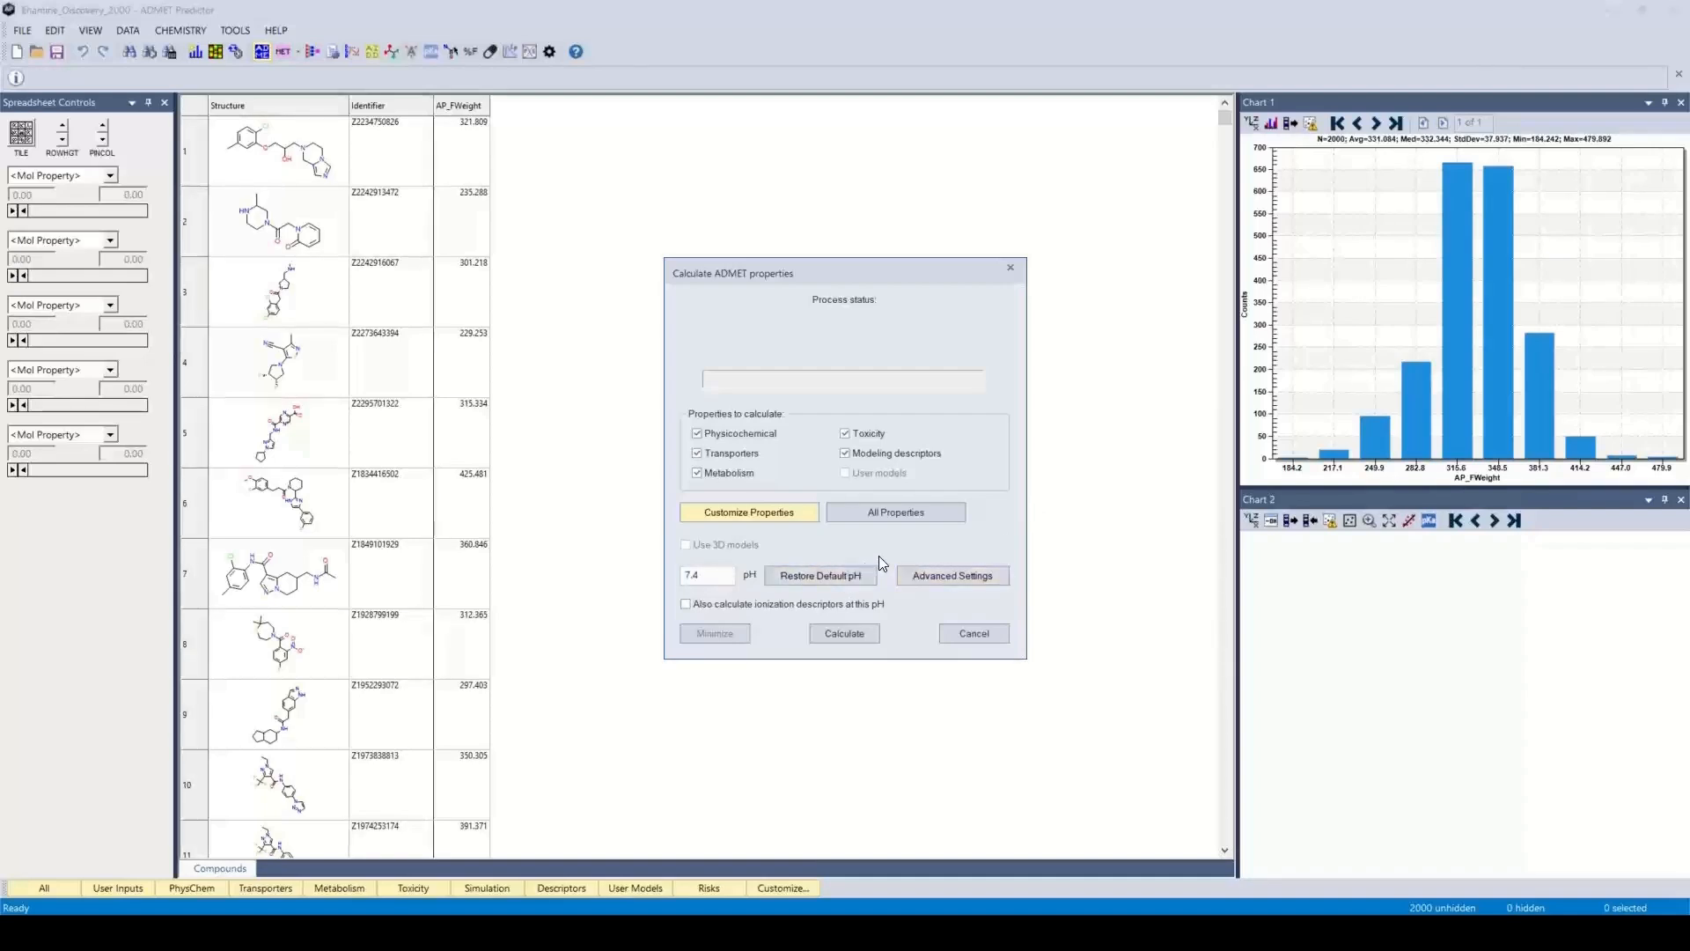
In the advanced settings, try skipping compounds with more than 12 ionizable groups, switch the option off again, and accept the settings
click(942, 577)
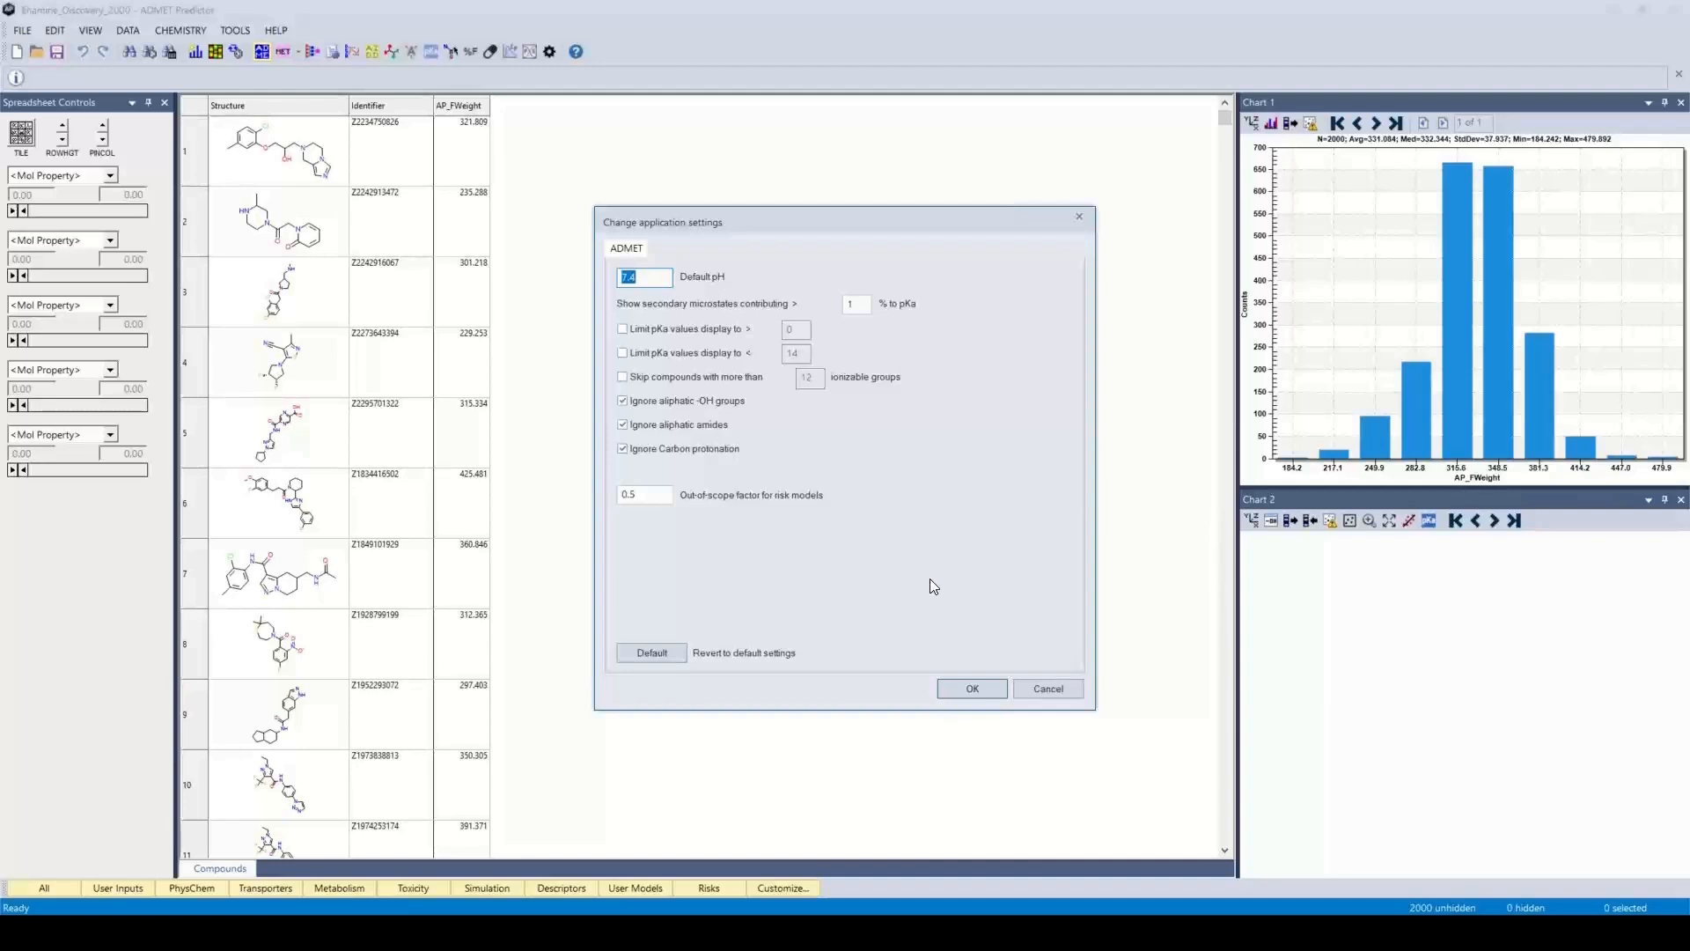
click(653, 277)
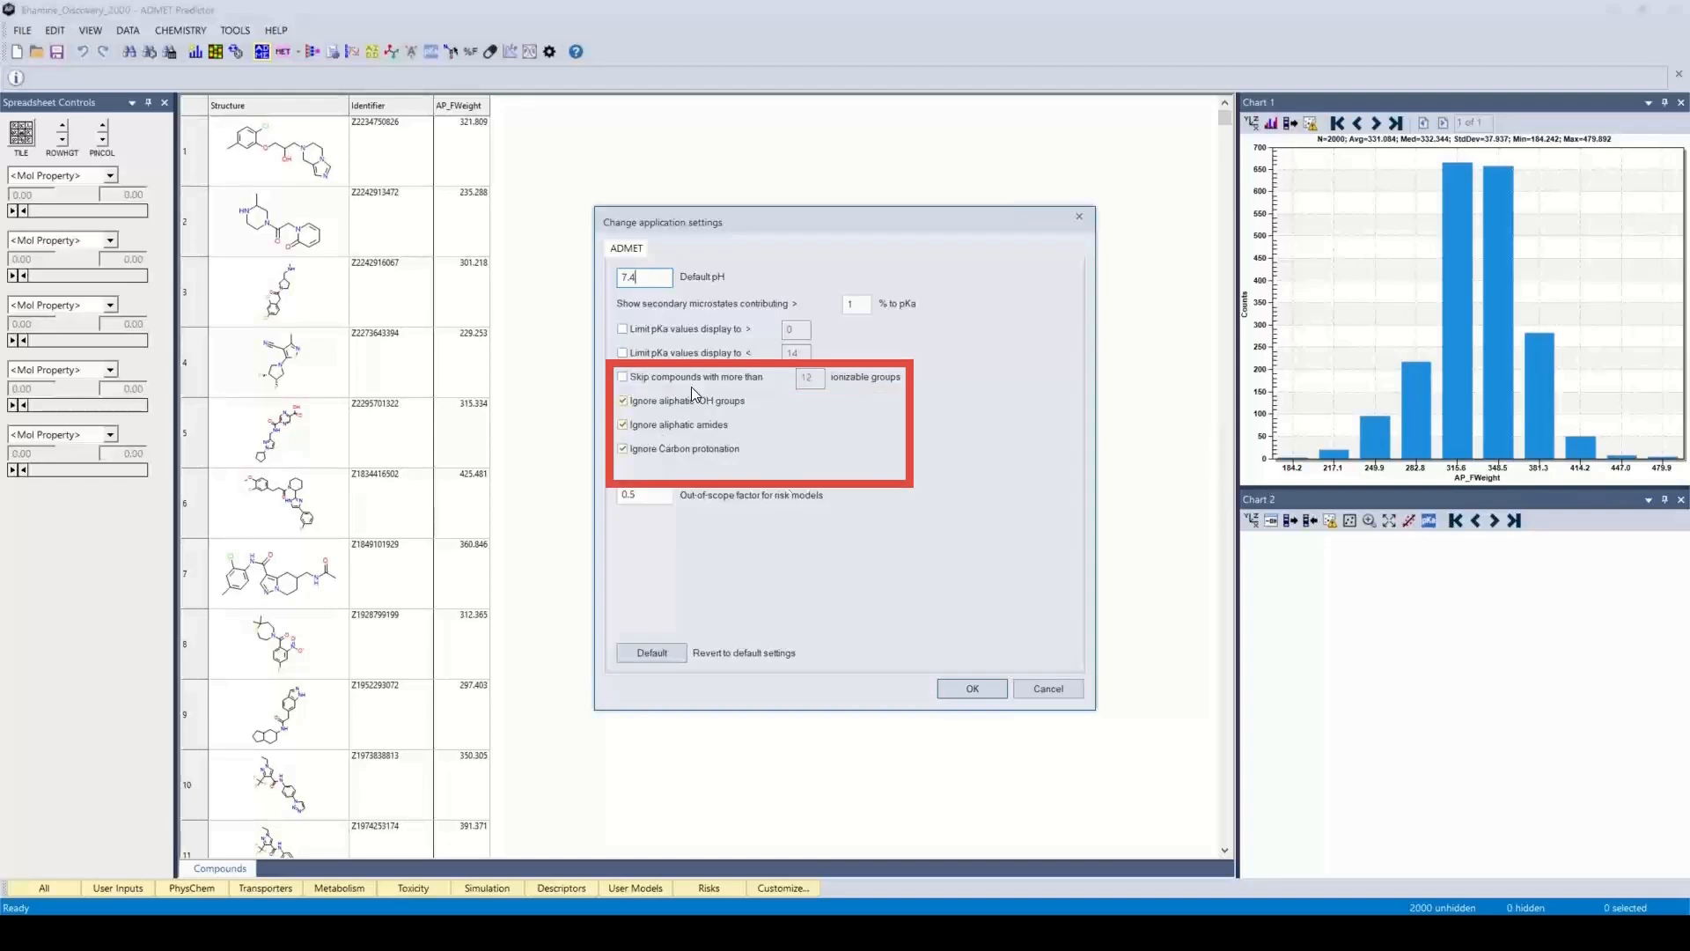
click(624, 378)
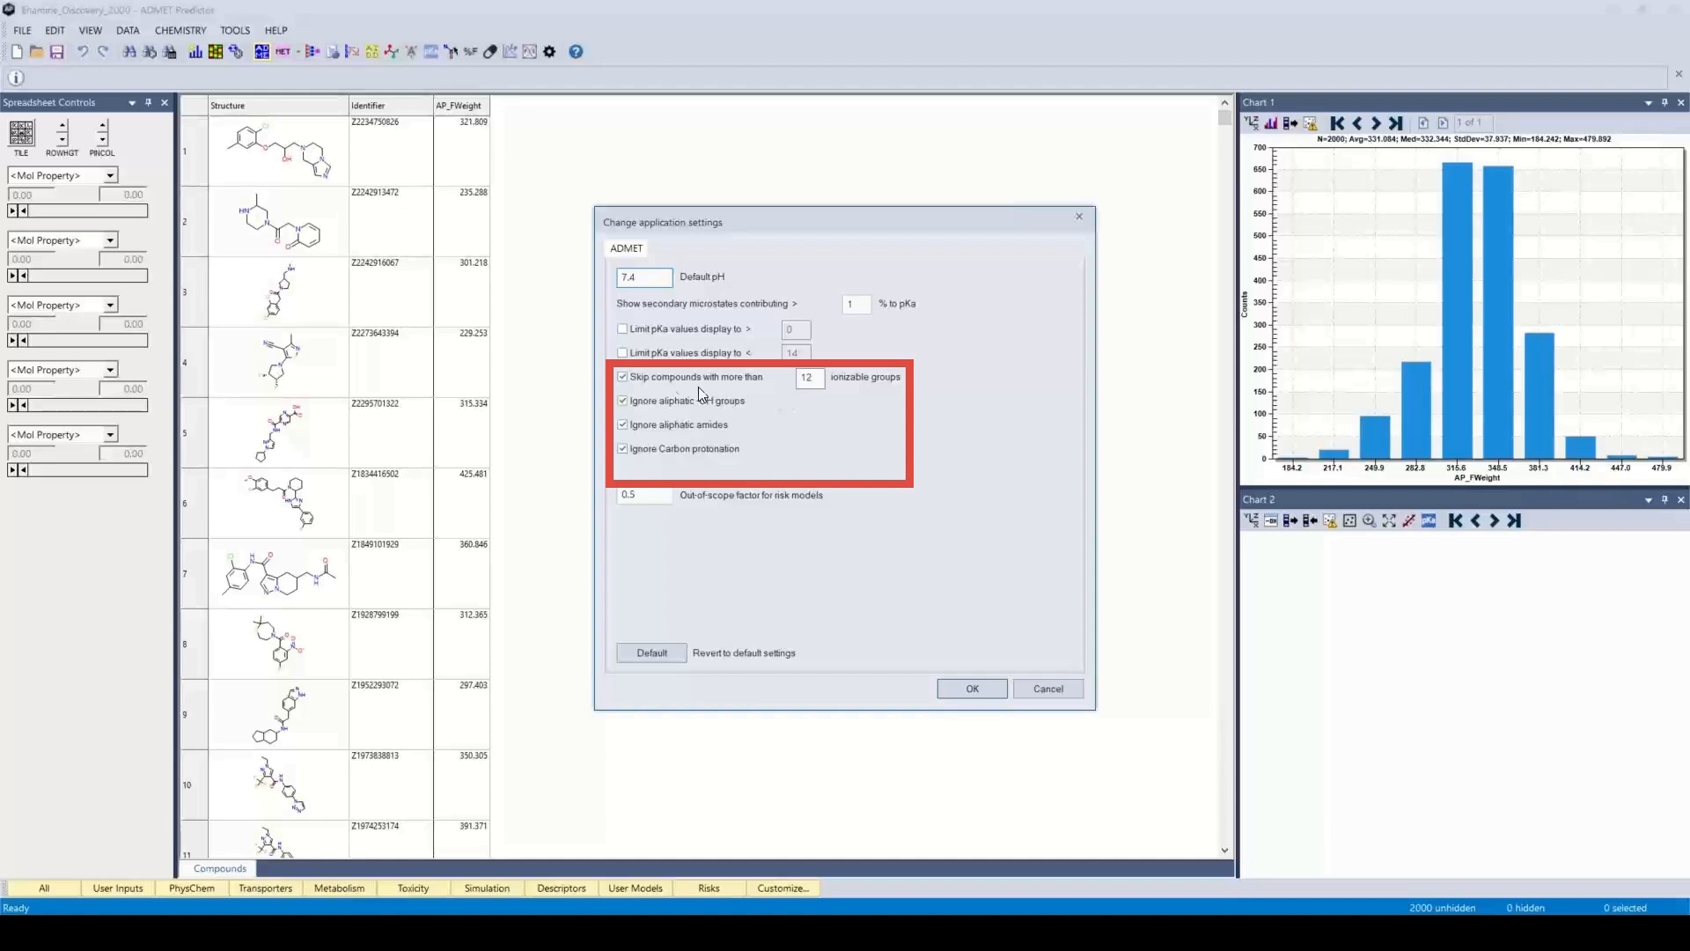
click(631, 380)
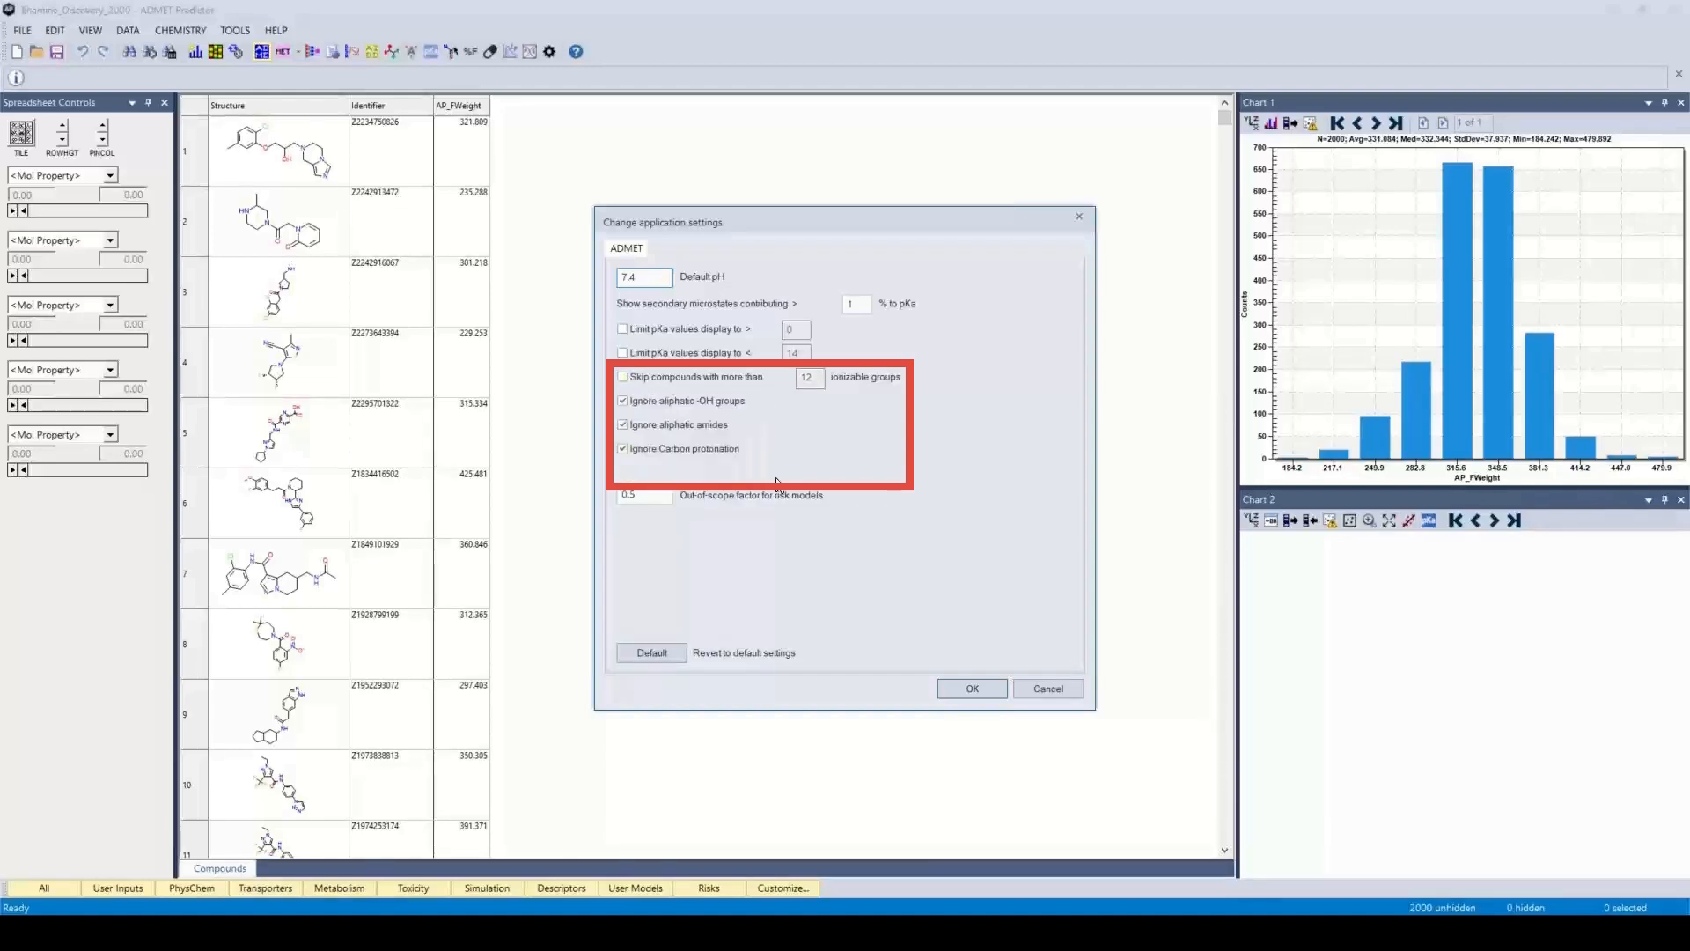
click(973, 688)
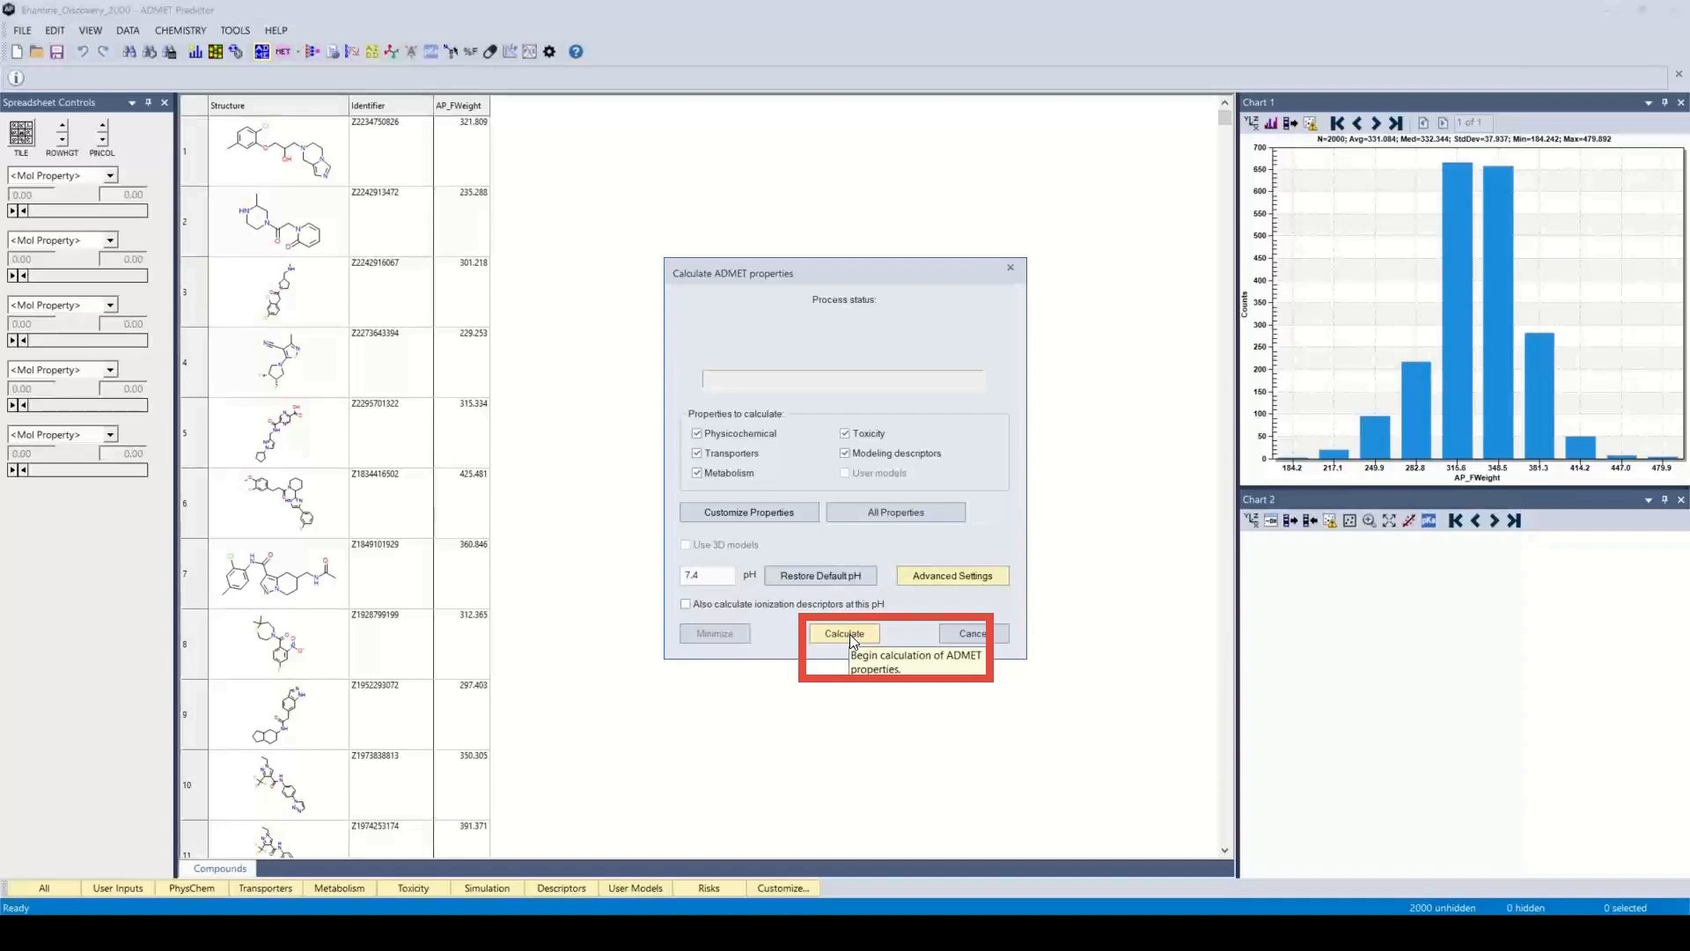
Calculate all selected ADMET properties for the loaded compounds at pH 7.4
click(849, 637)
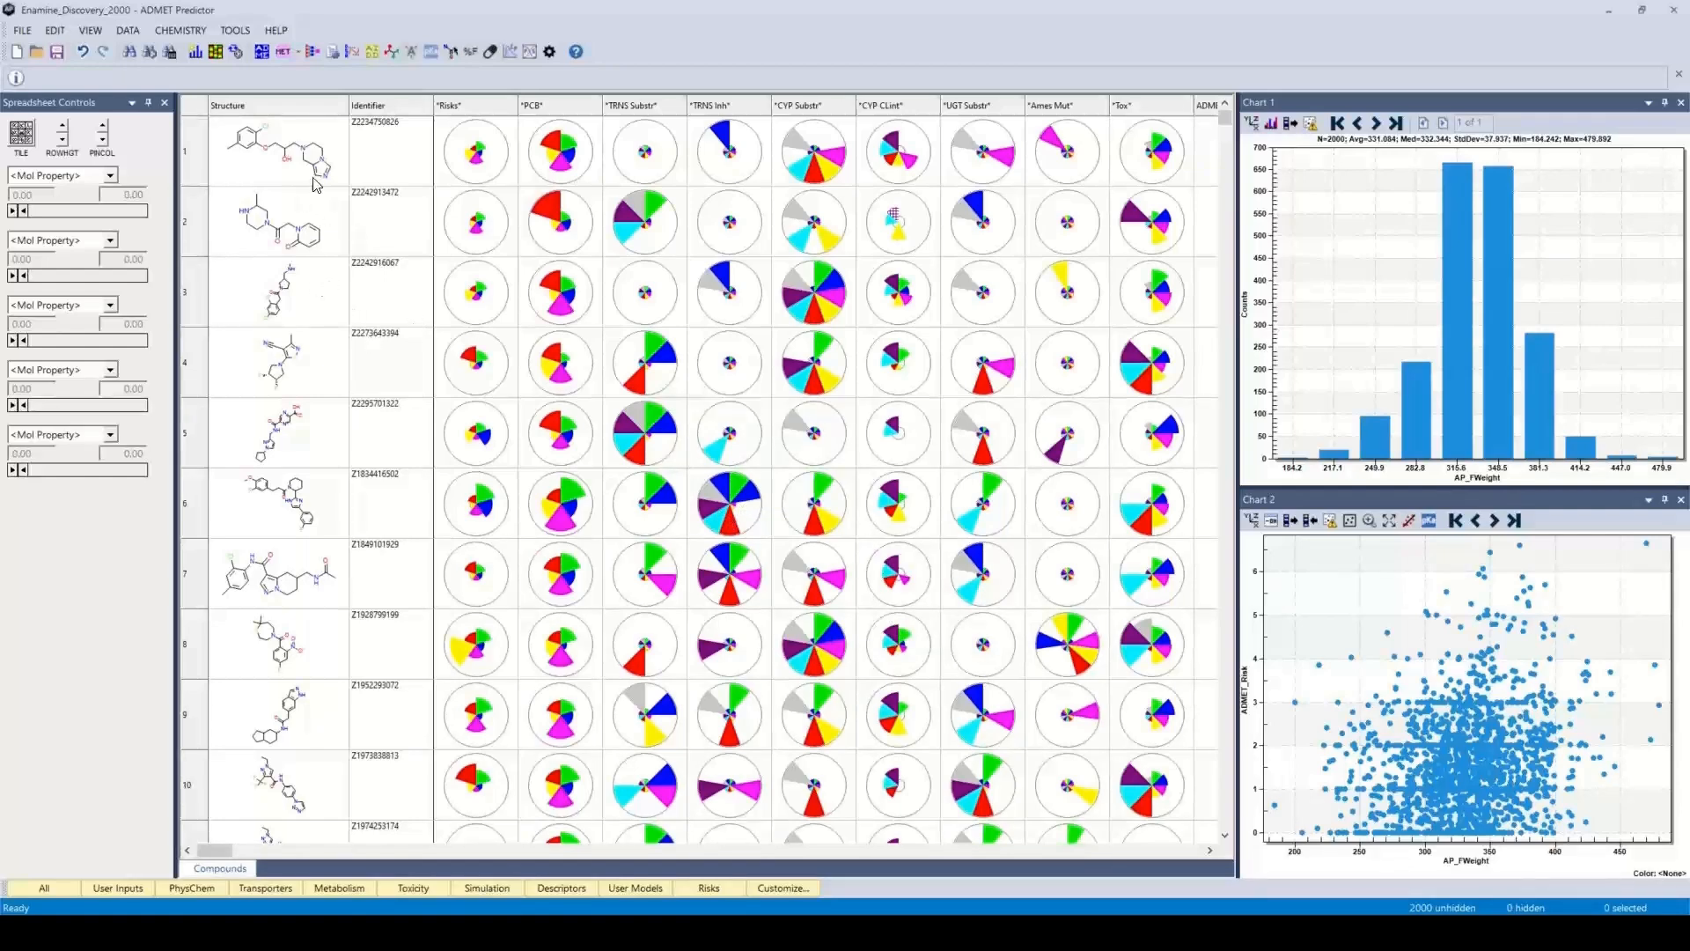
Look at the ADMET property calculation settings and close them without calculating
click(262, 53)
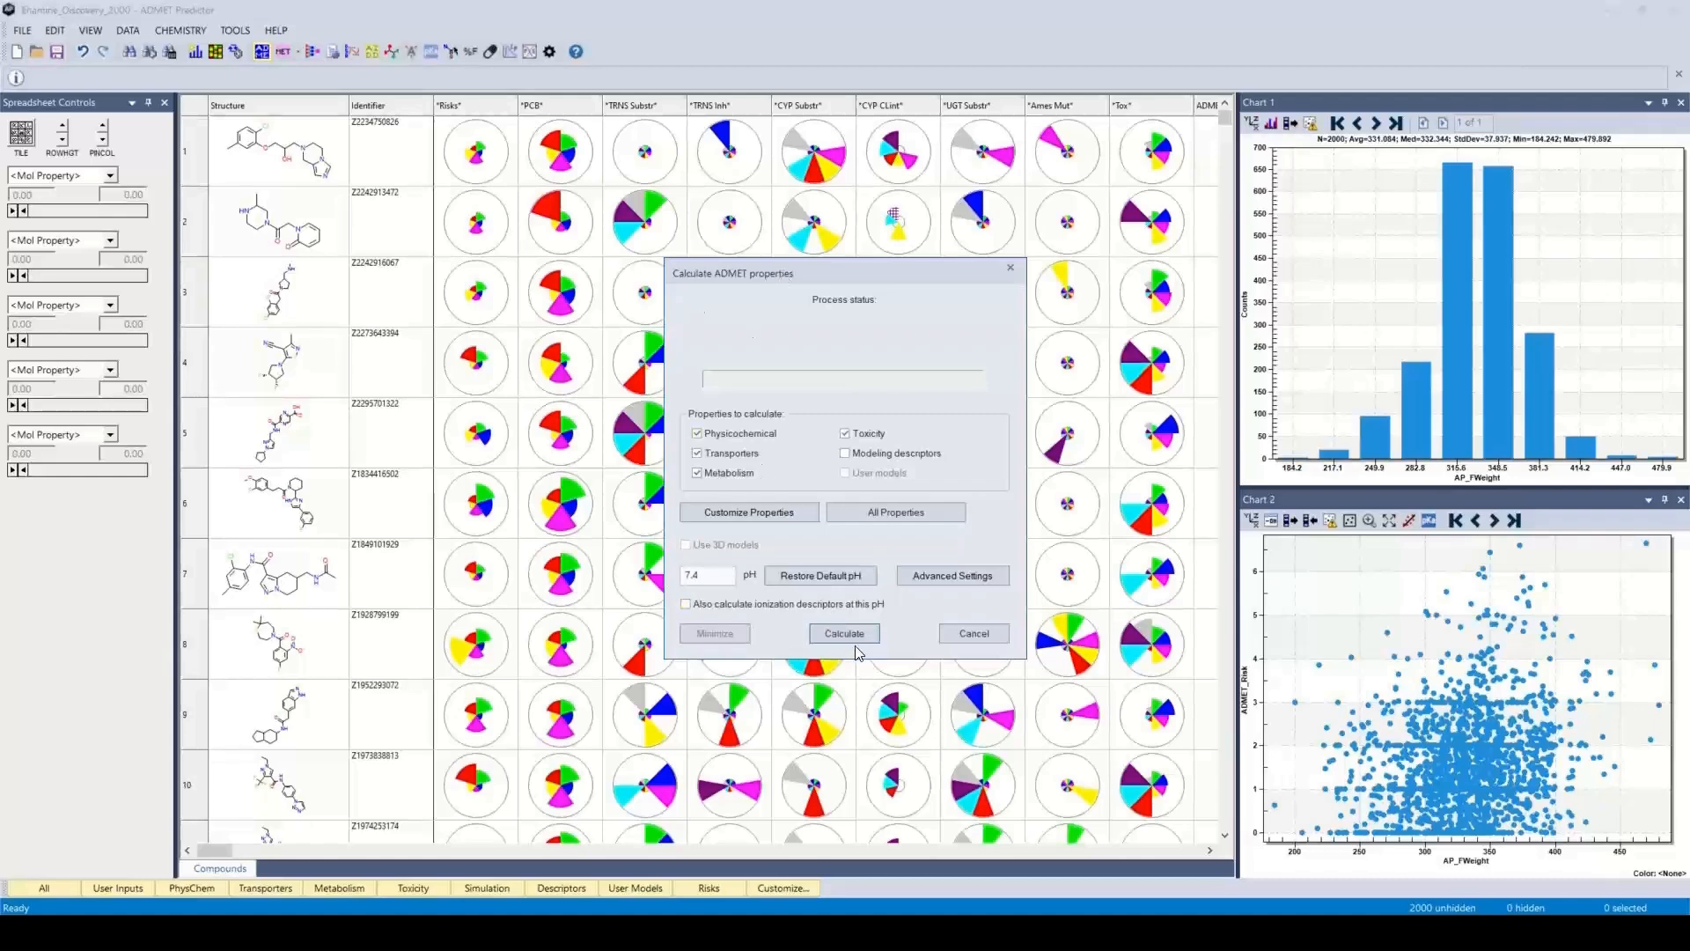
click(989, 635)
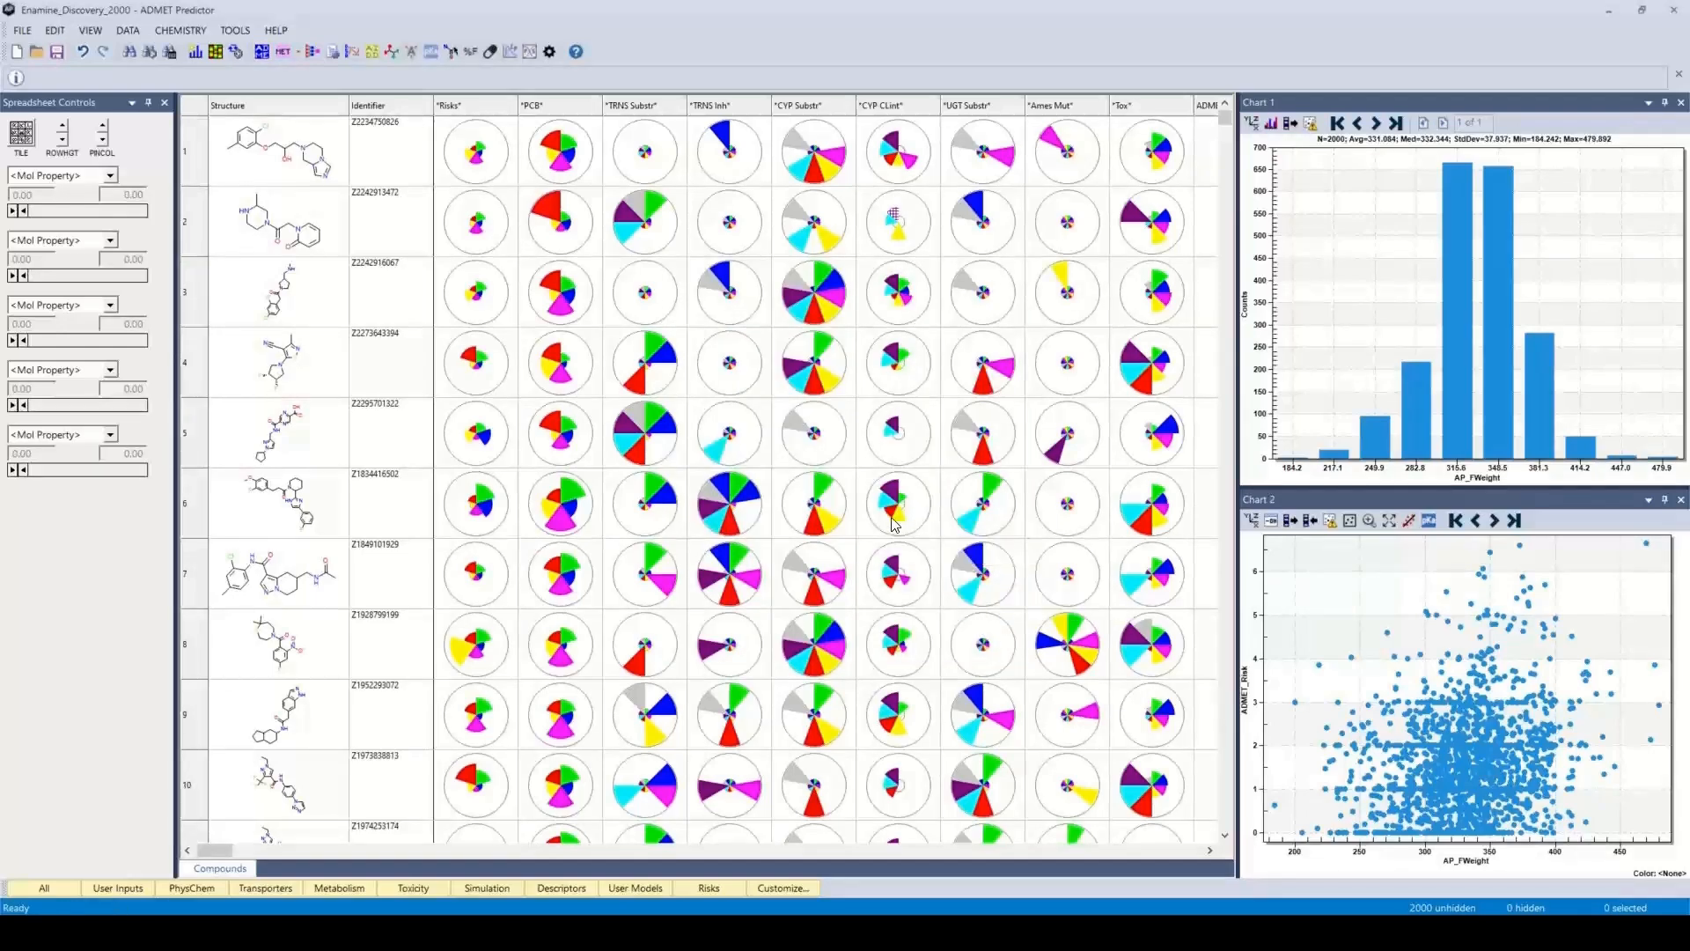
View the settings for simulating fraction absorbed and bioavailable, close them, and locate the same command among the PK simulation tools
mouse_move(893, 524)
click(471, 56)
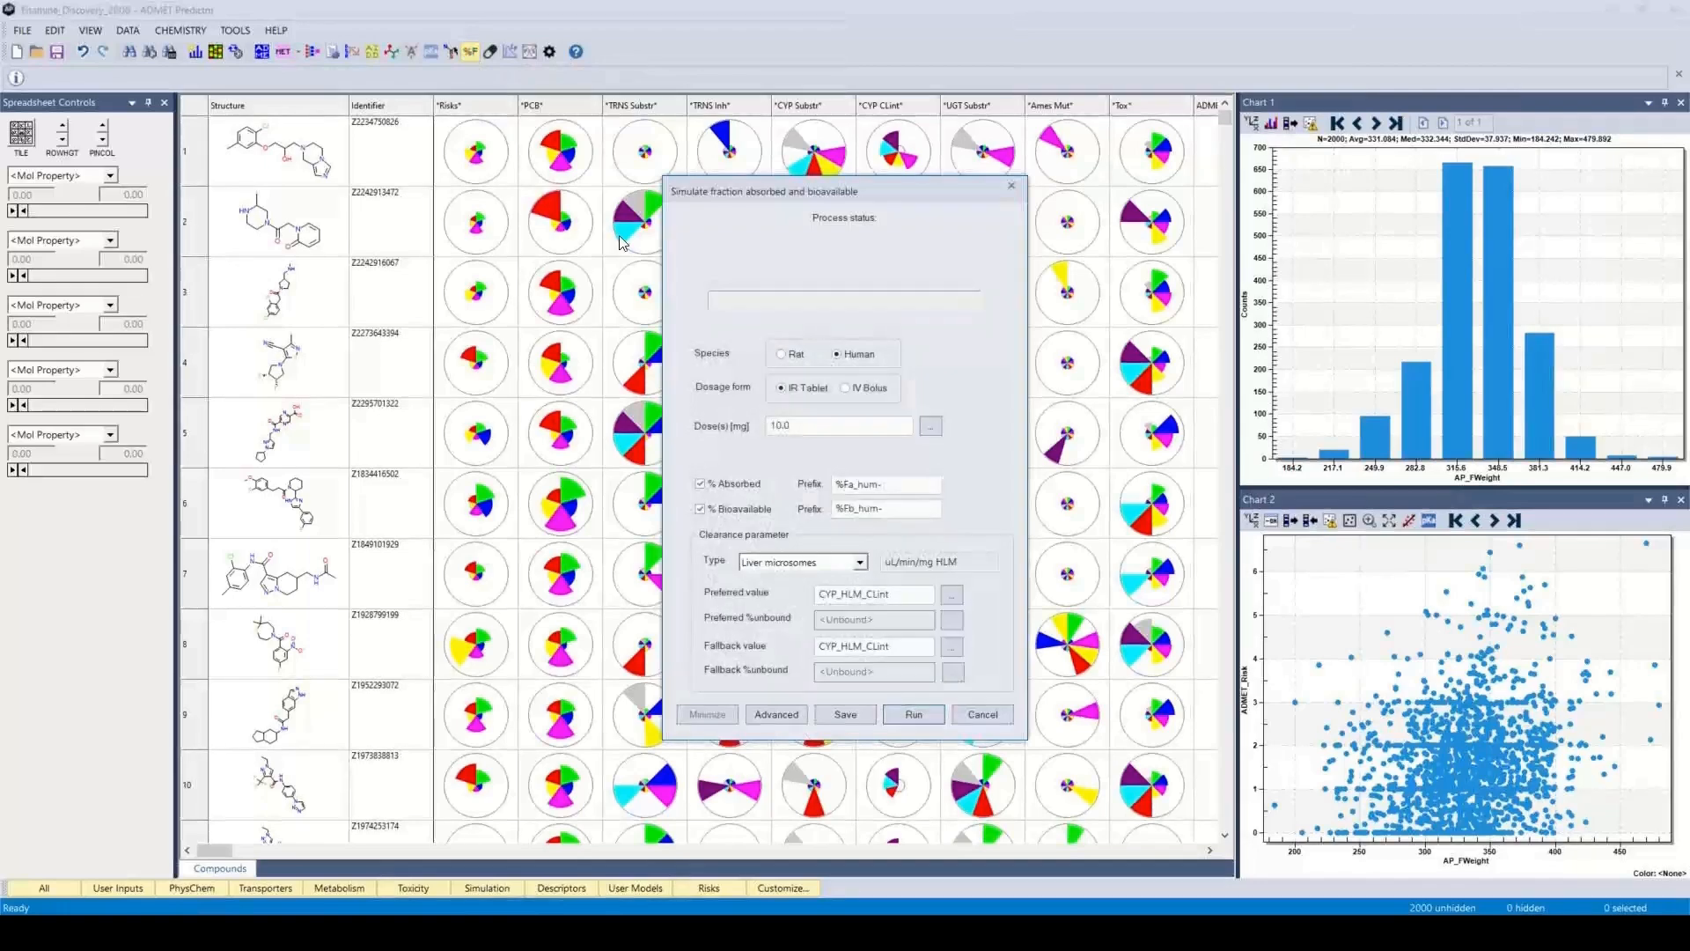
click(1011, 185)
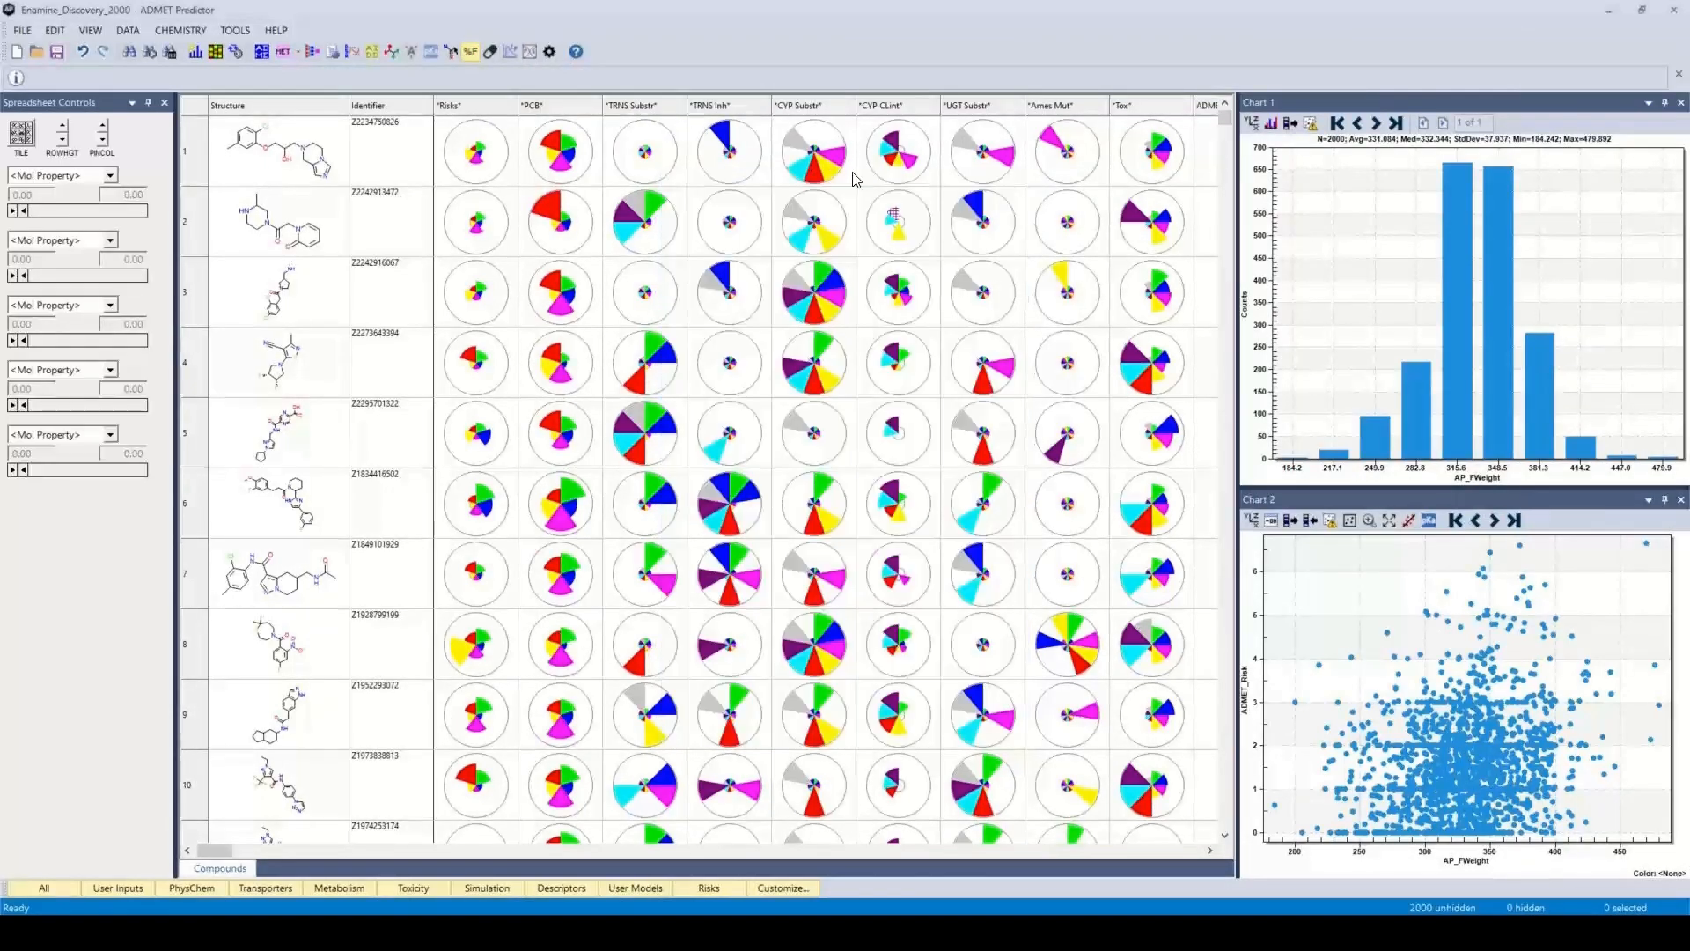
click(236, 31)
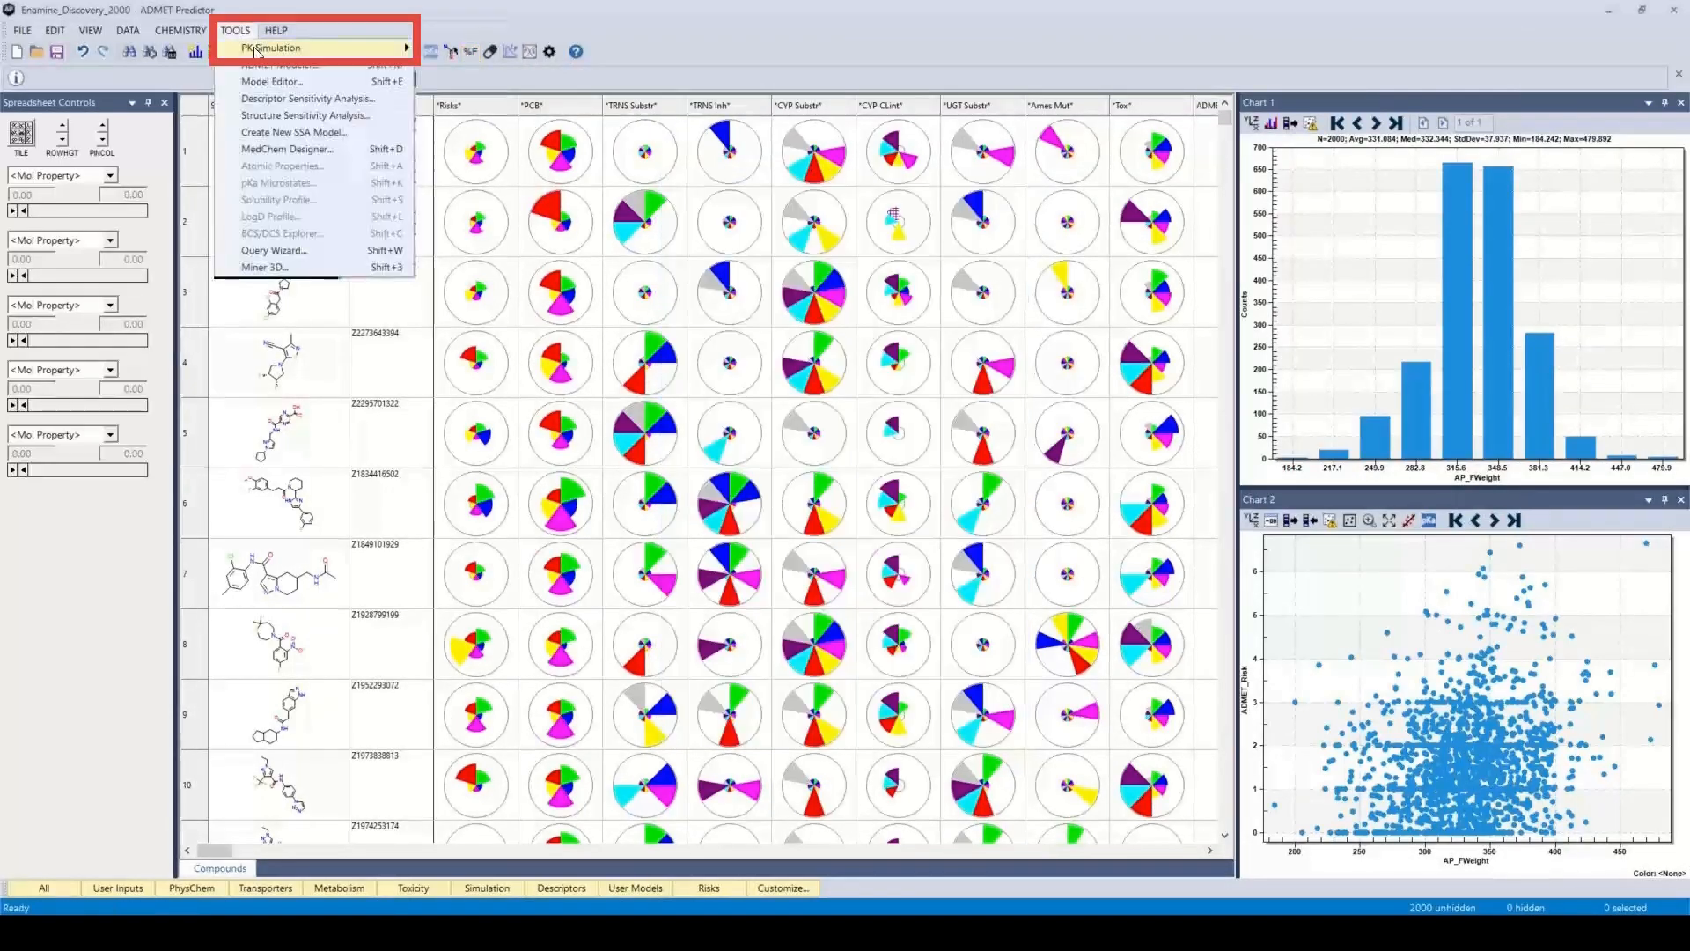
mouse_move(387, 46)
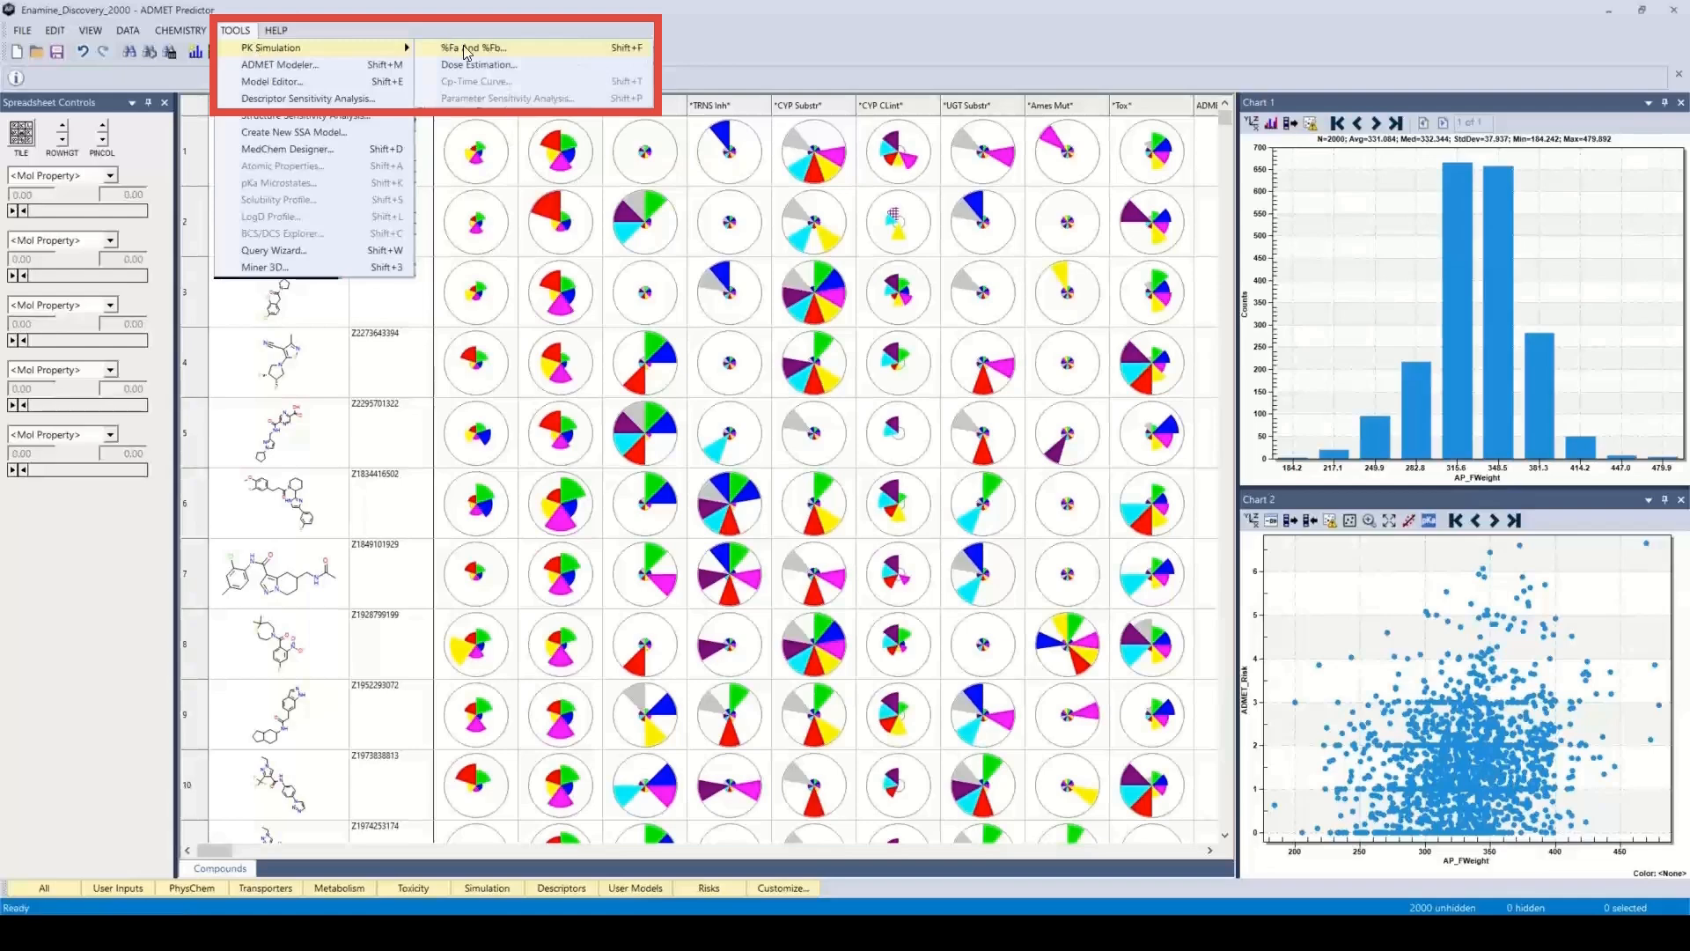
click(408, 24)
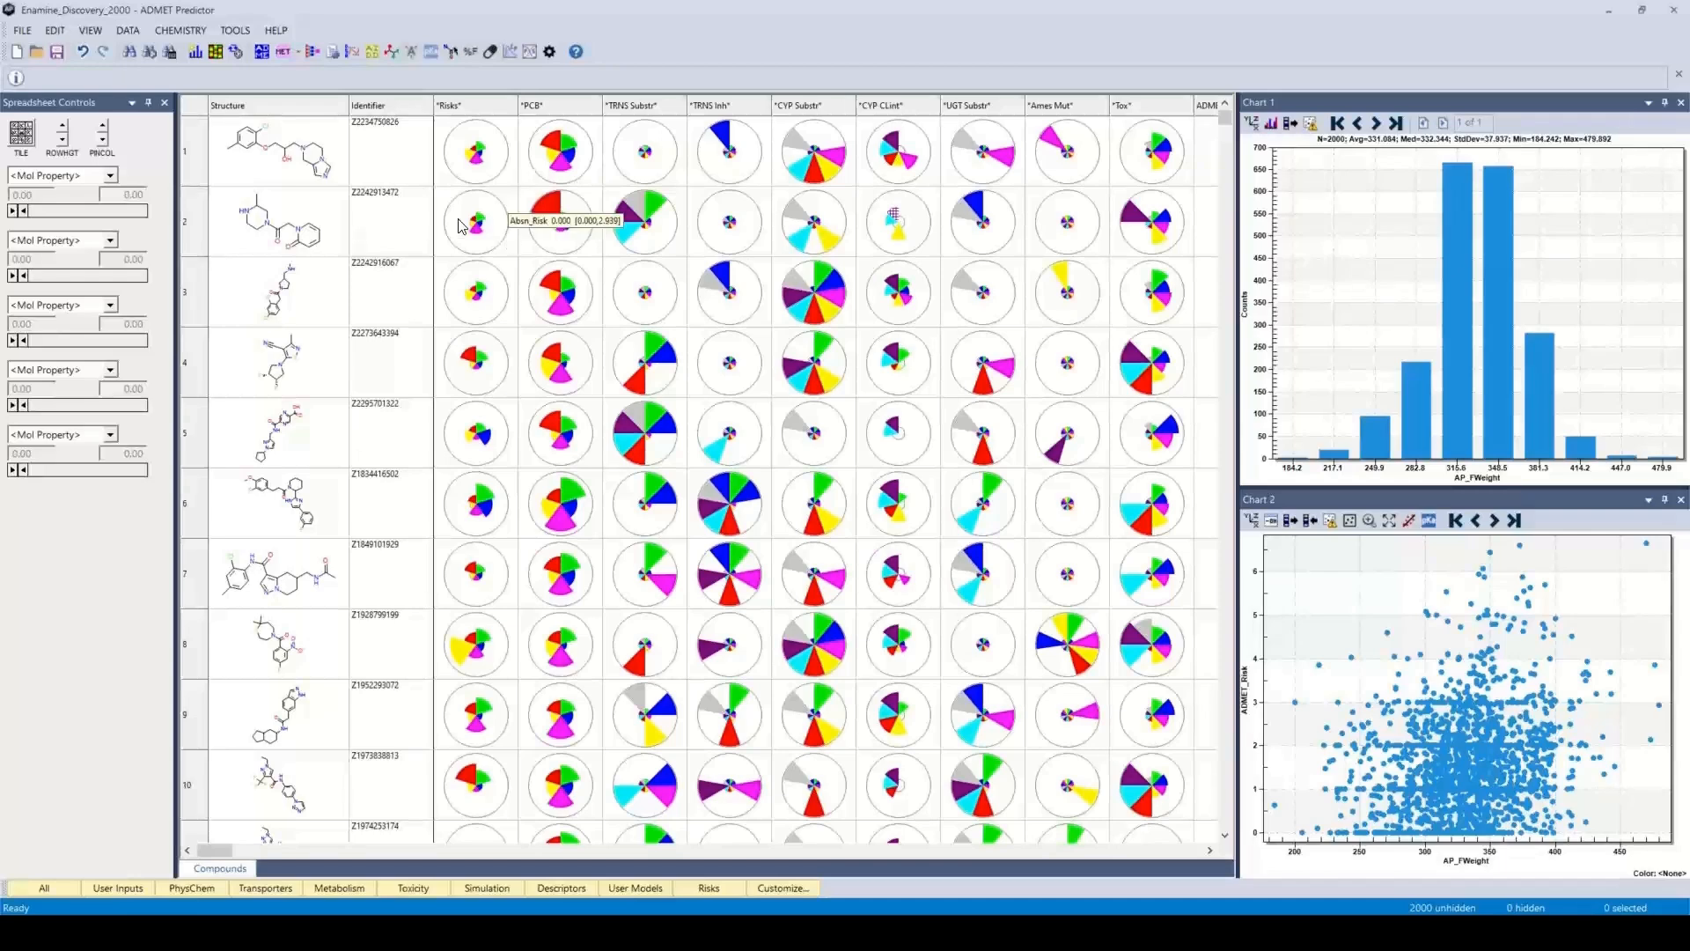
Review the advanced application preferences, including the maximum number of processors for computations, and cancel out of them
click(22, 31)
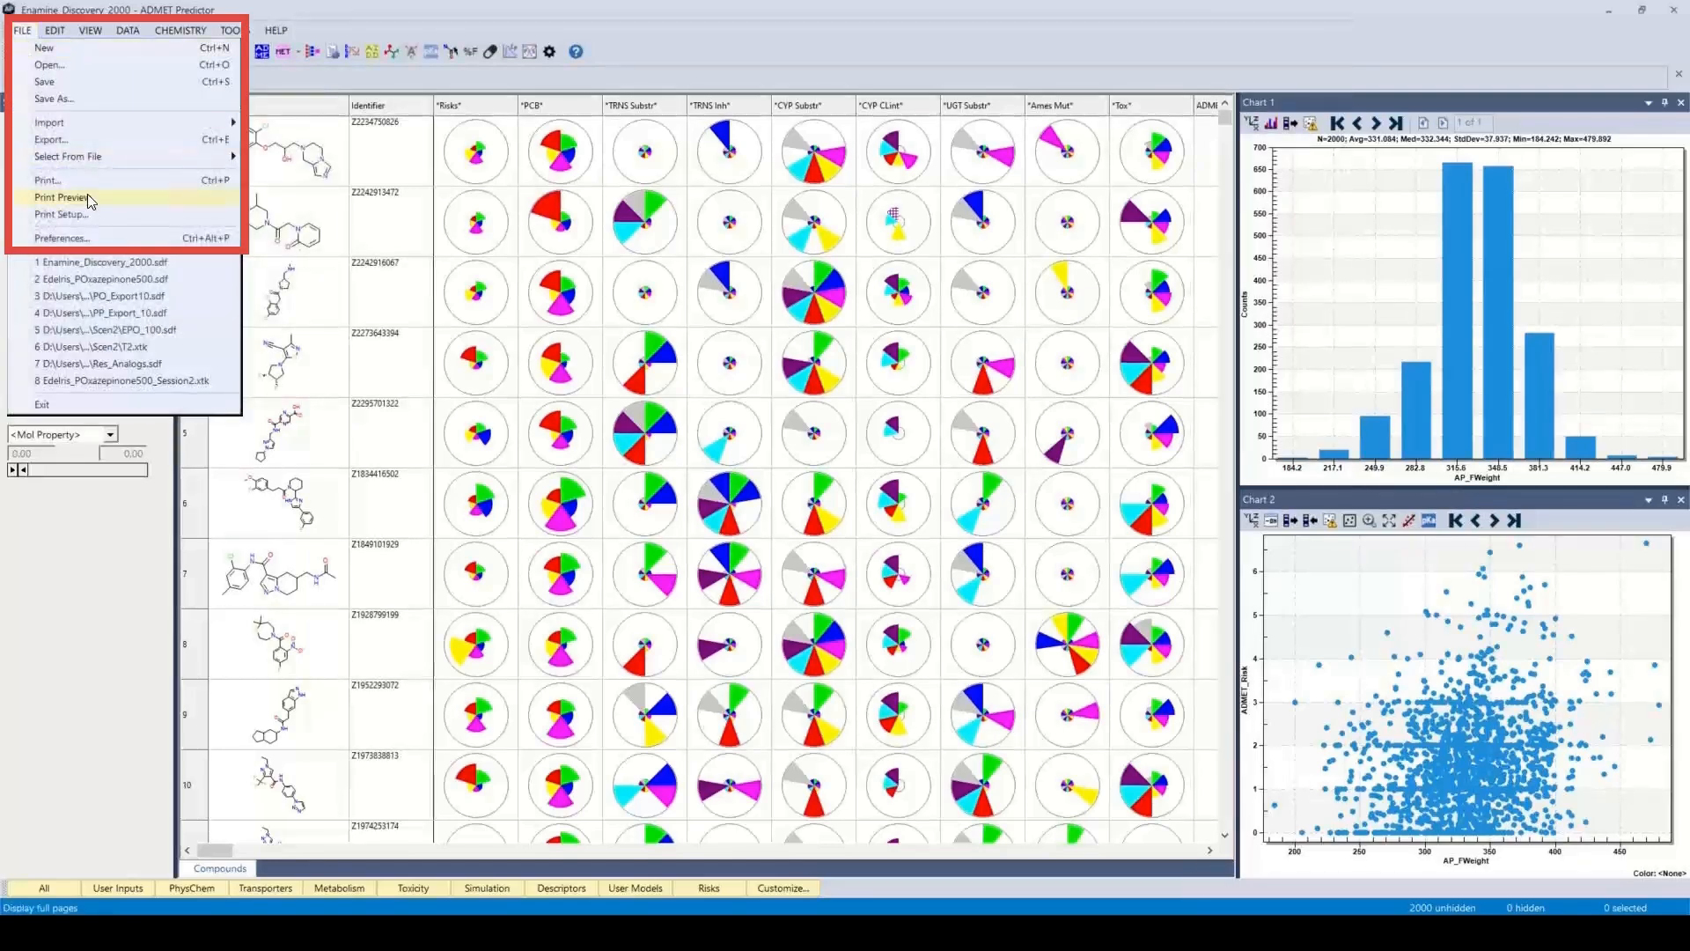
click(61, 239)
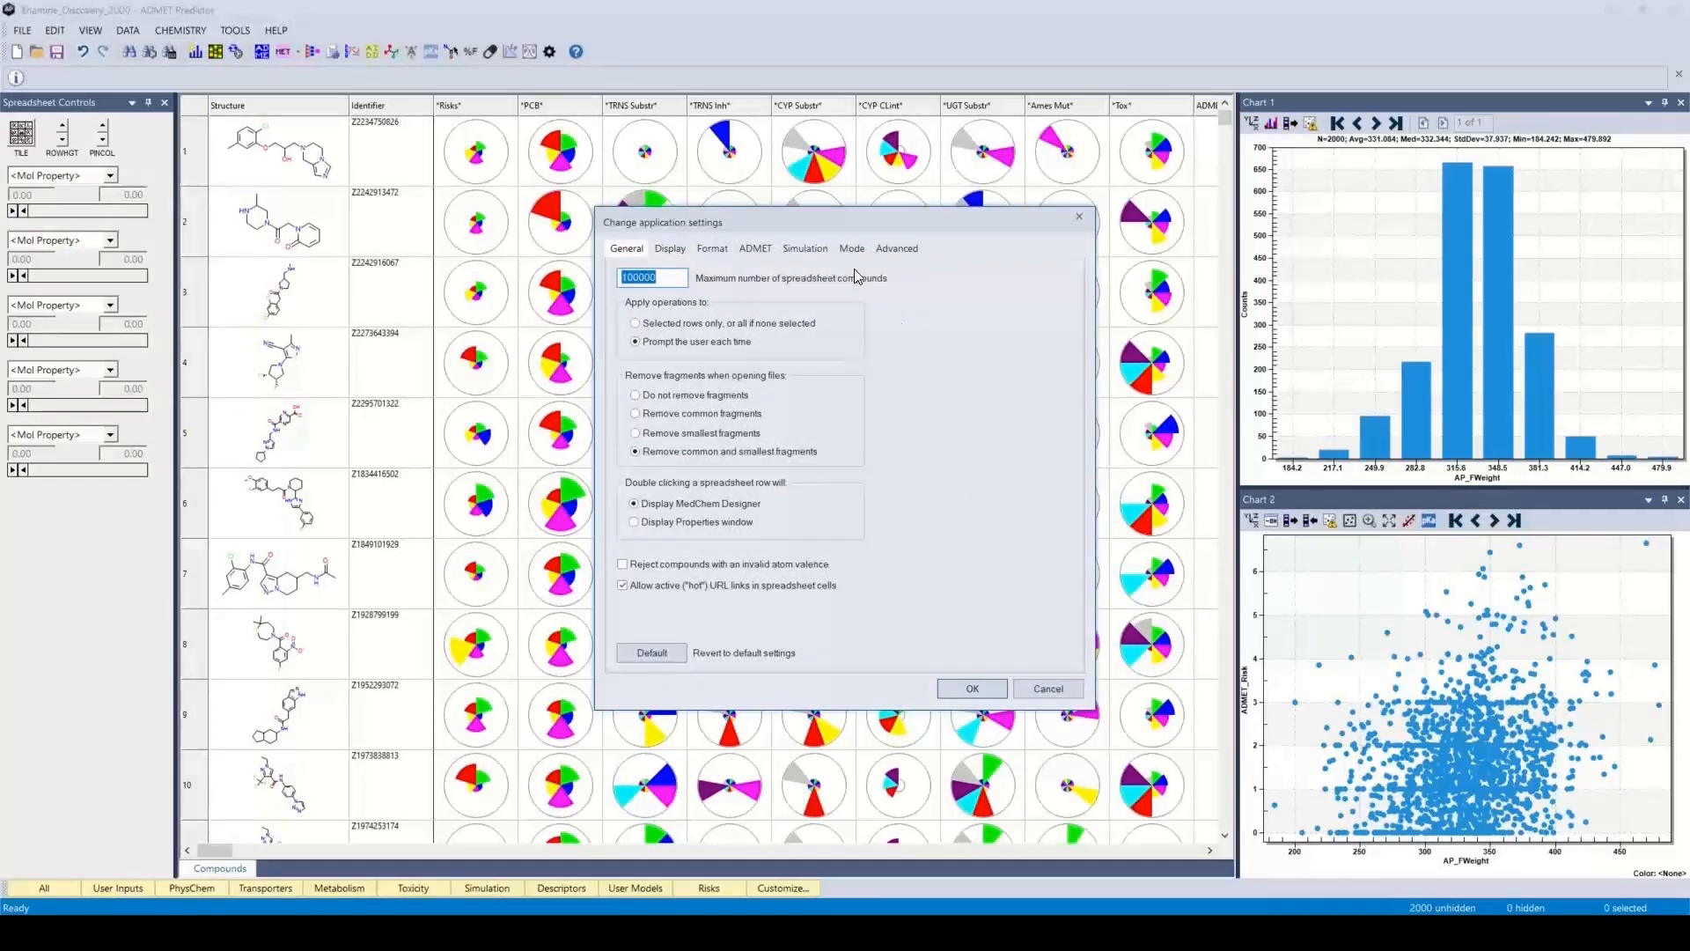
click(898, 249)
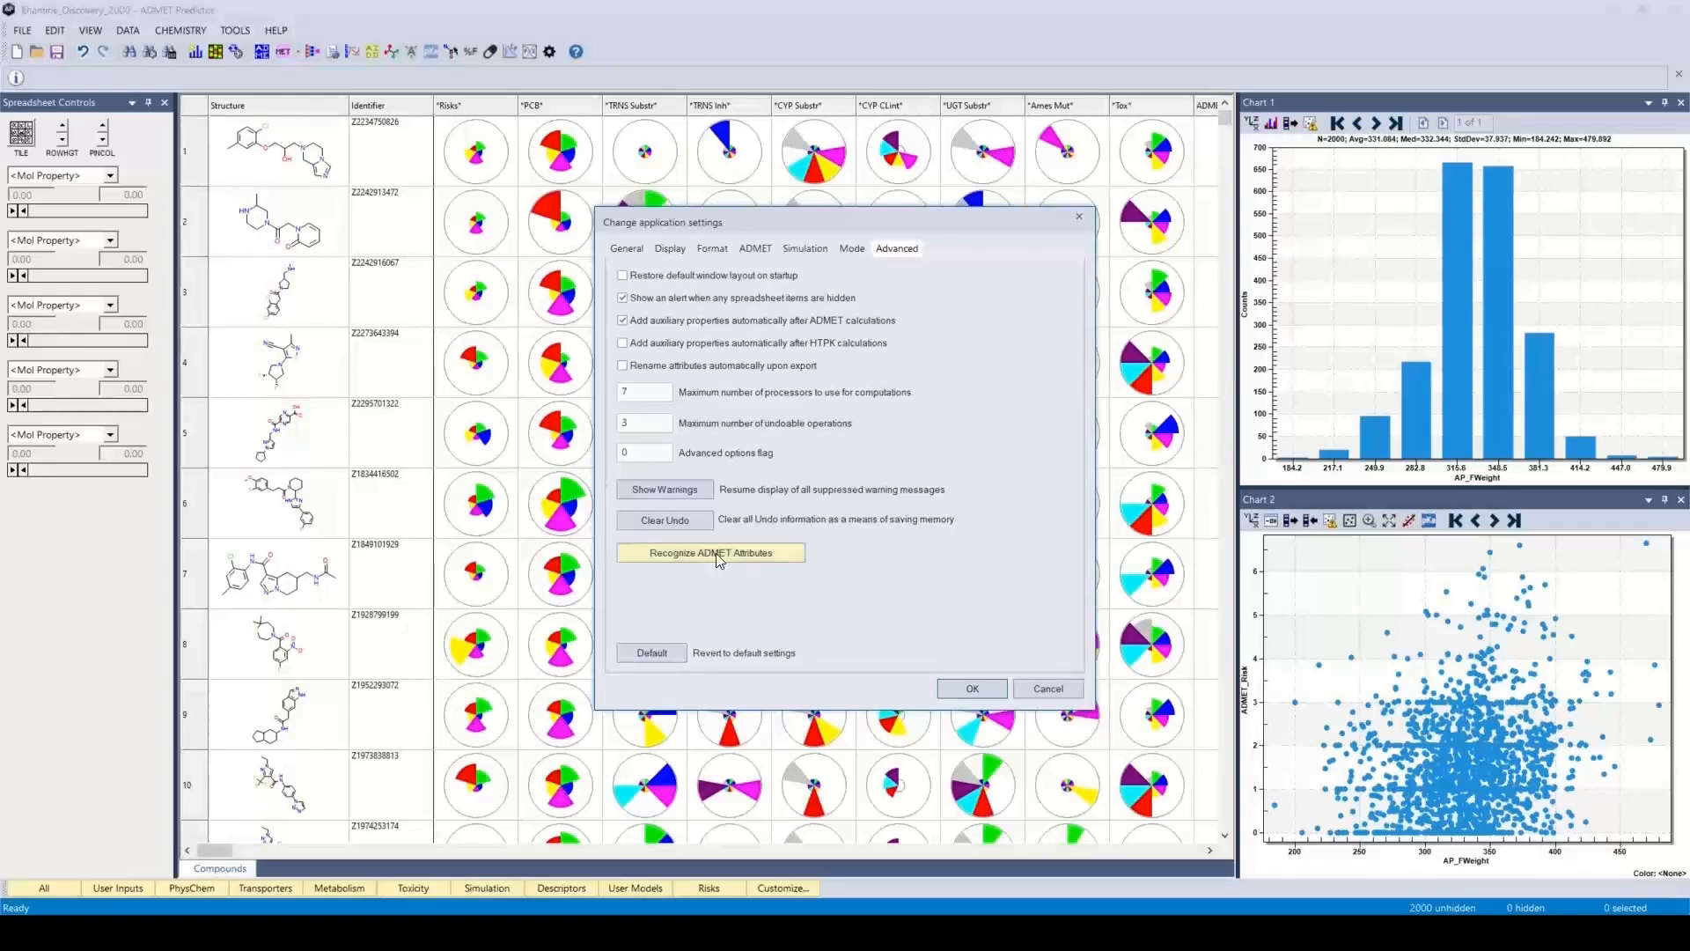
click(1041, 693)
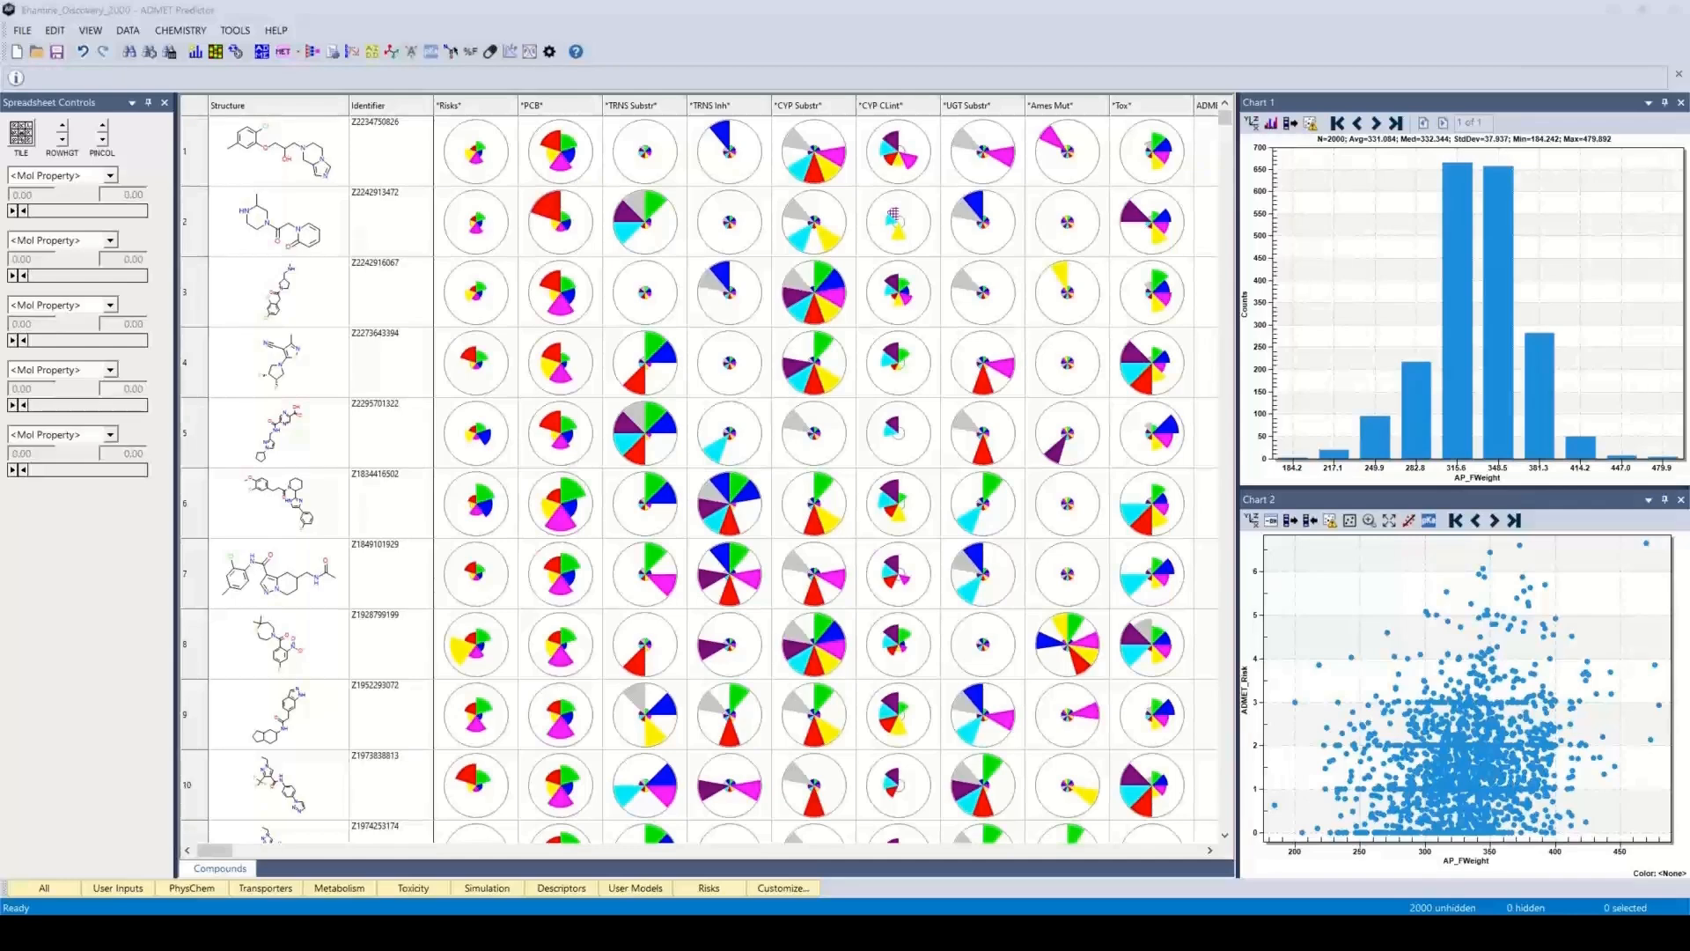
Check the computer's processor, core and logical processor details in System Information, and close that window
drag(1688, 189, 742, 164)
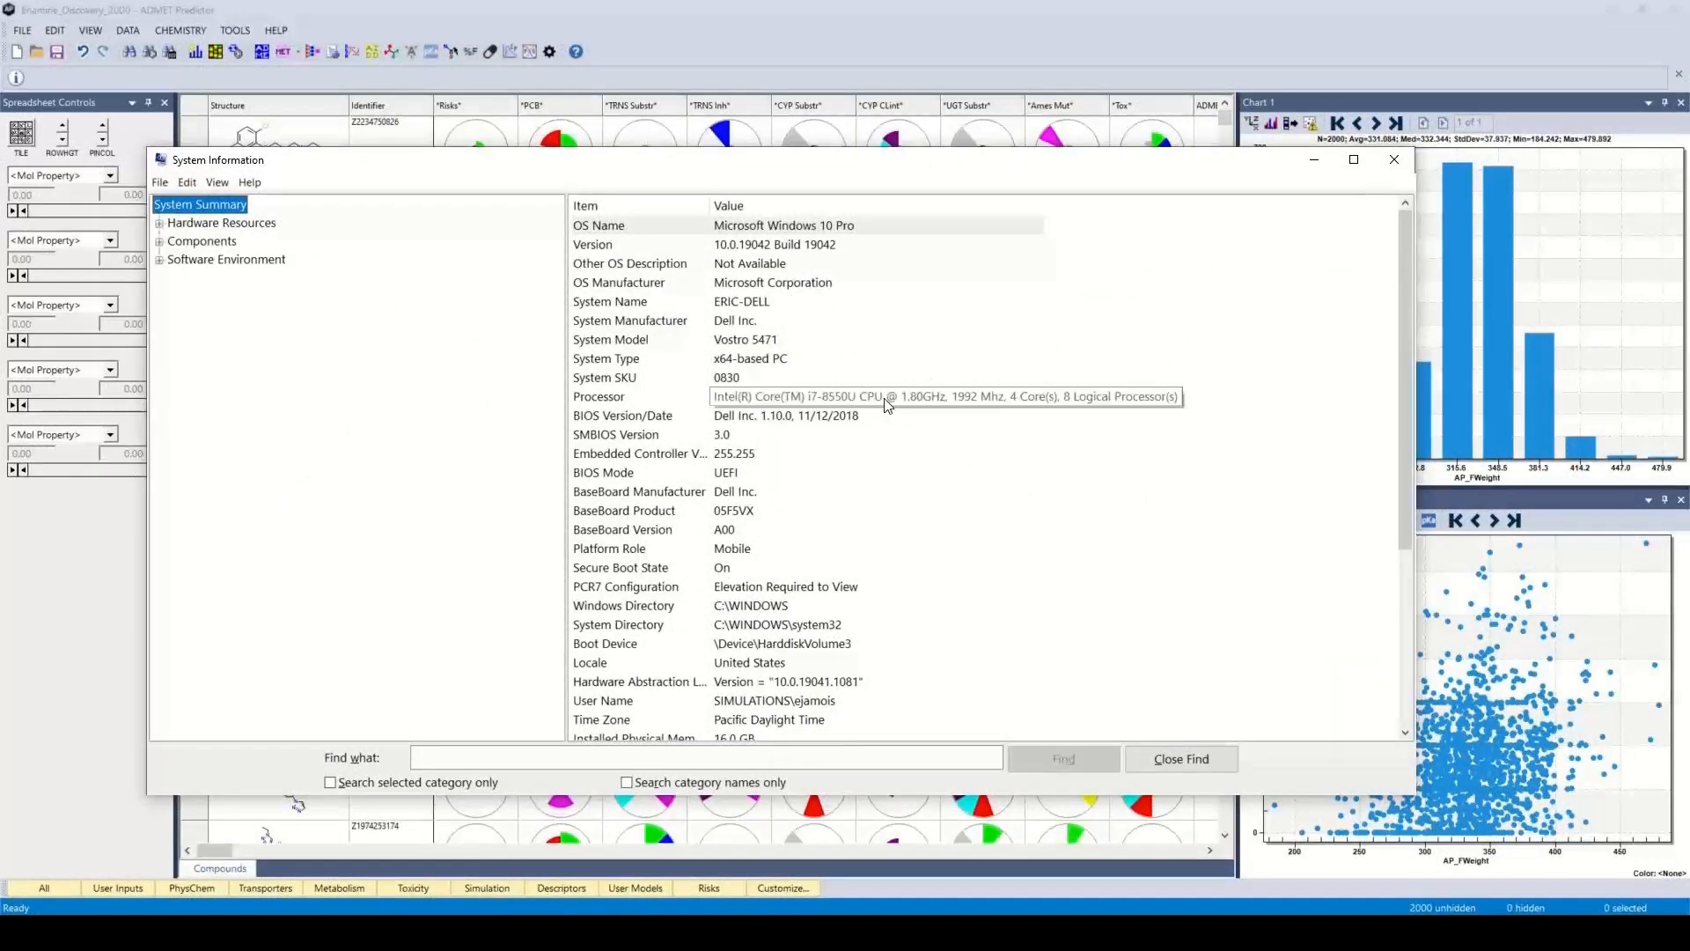
drag(1046, 204, 1244, 205)
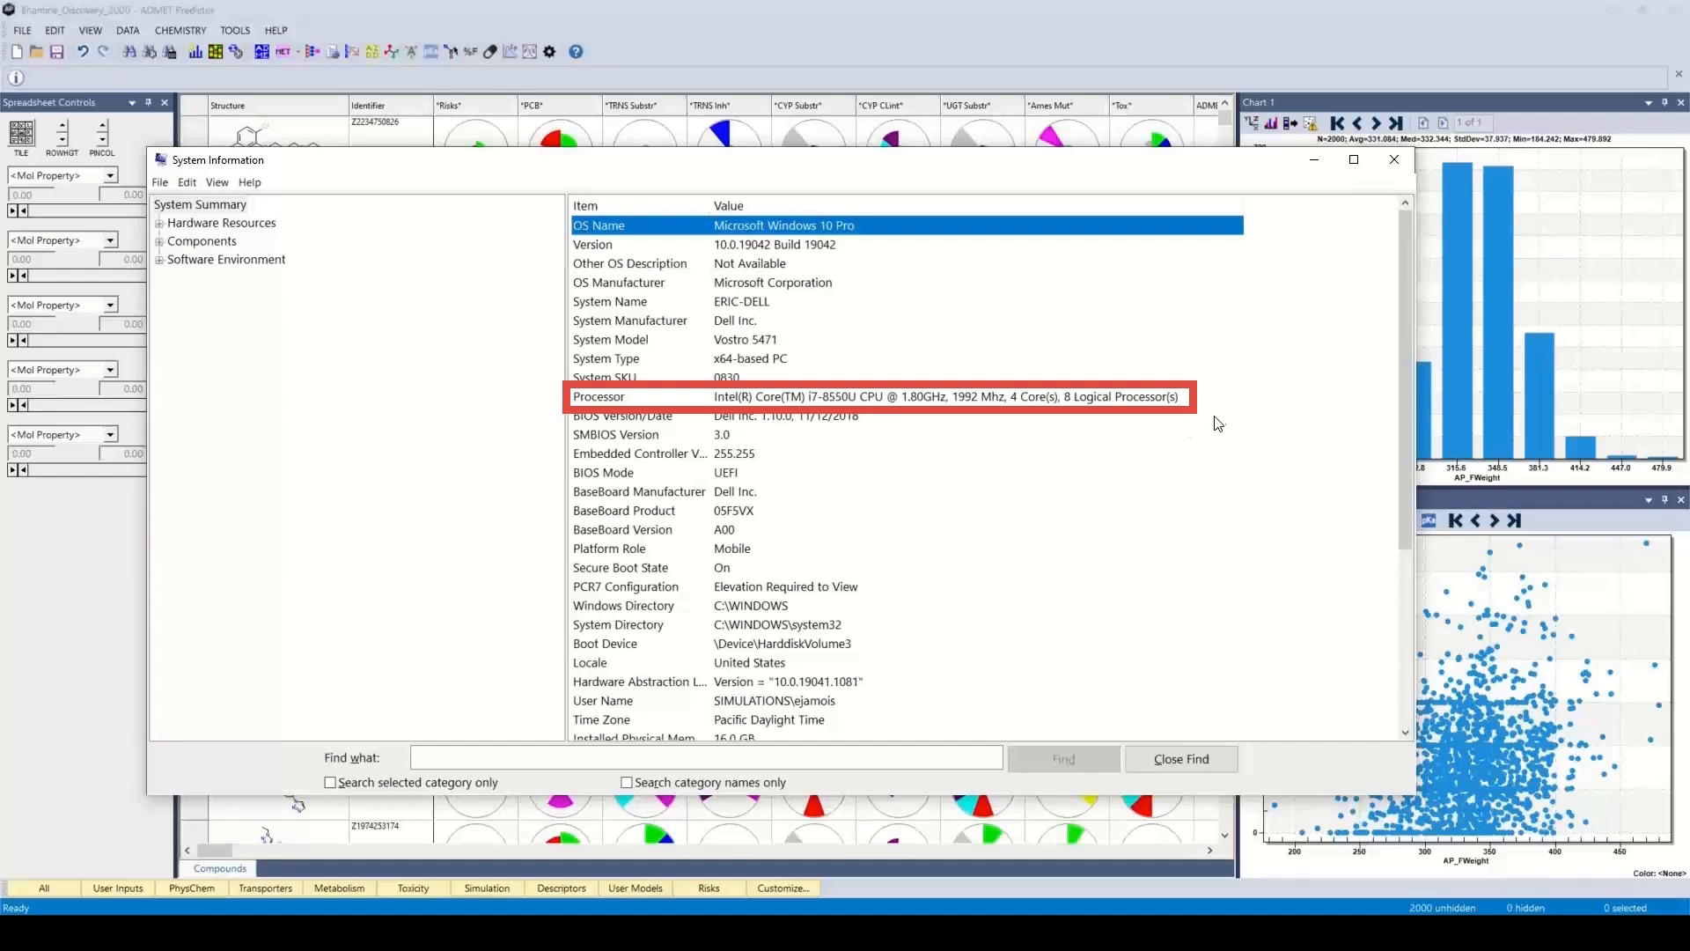
click(1396, 161)
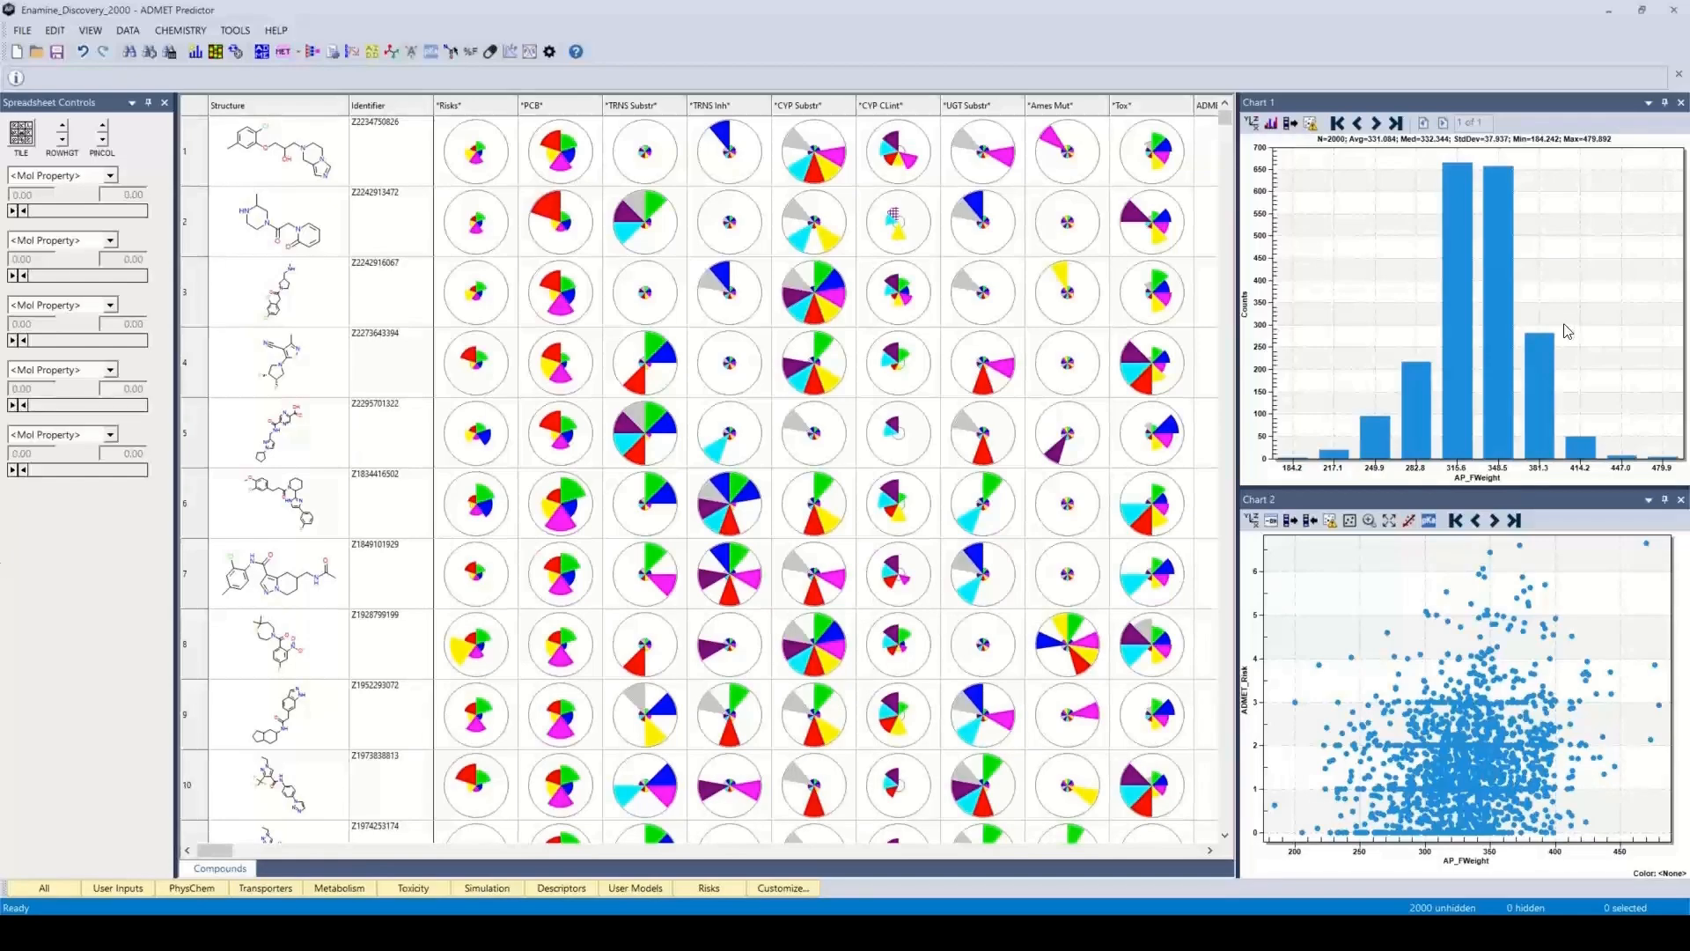
Show the transporter properties in the compound spreadsheet, switch to the toxicity properties, and look through the columns
mouse_move(220, 851)
mouse_down()
mouse_move(467, 887)
mouse_move(211, 848)
mouse_up()
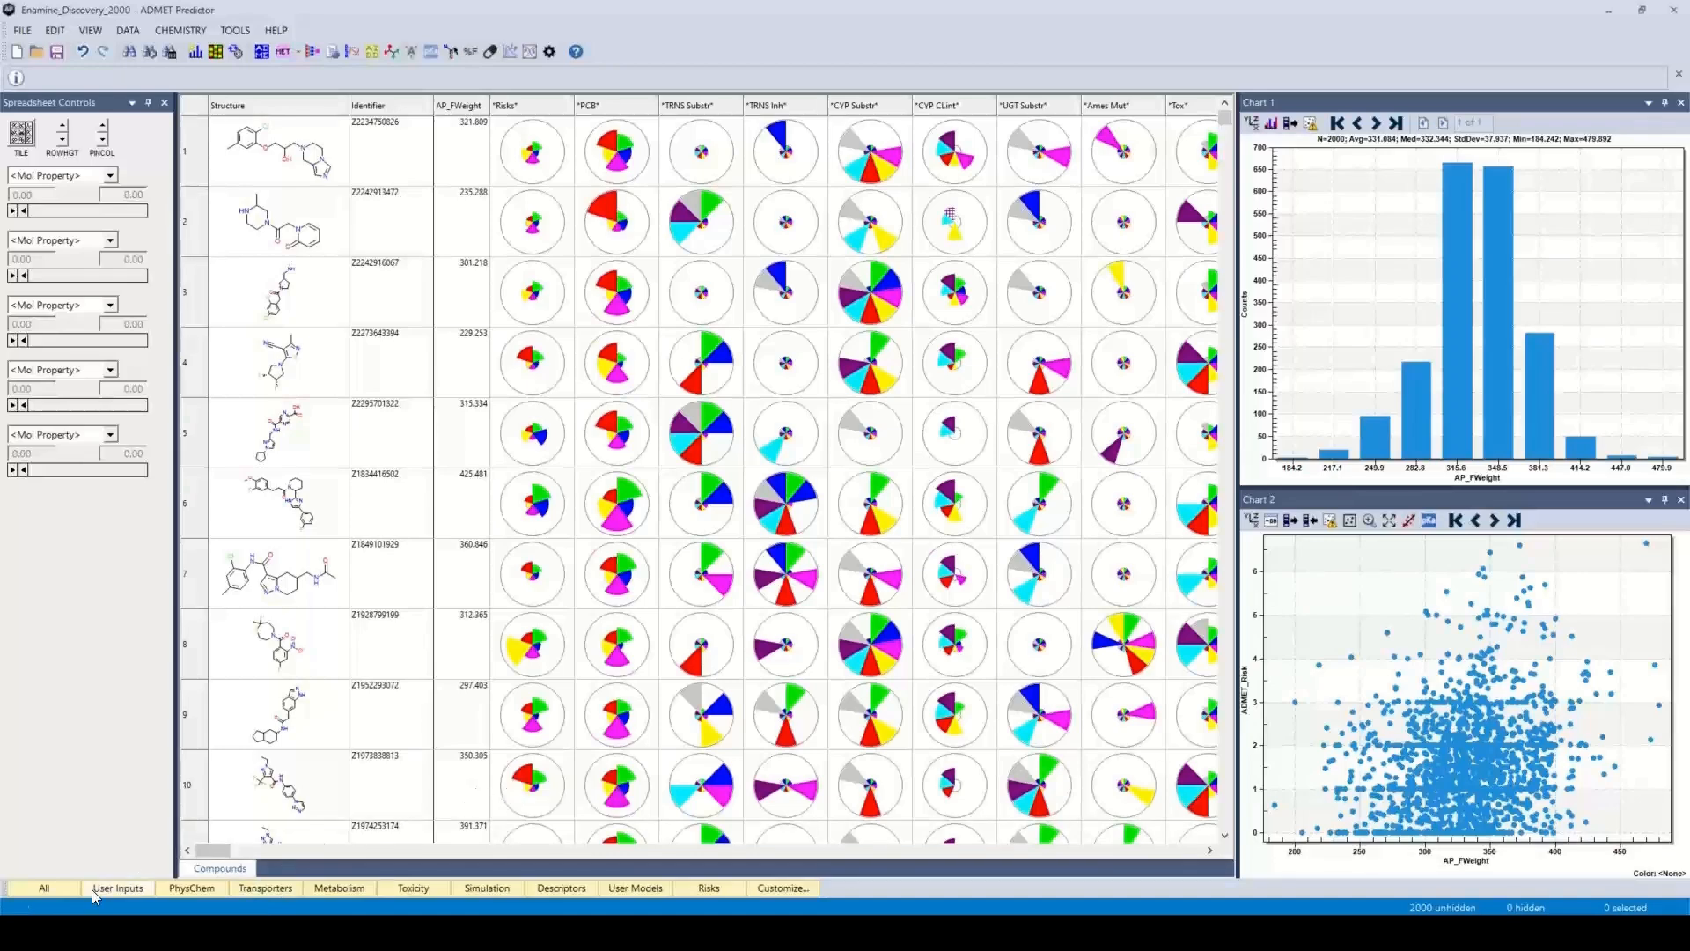
click(274, 888)
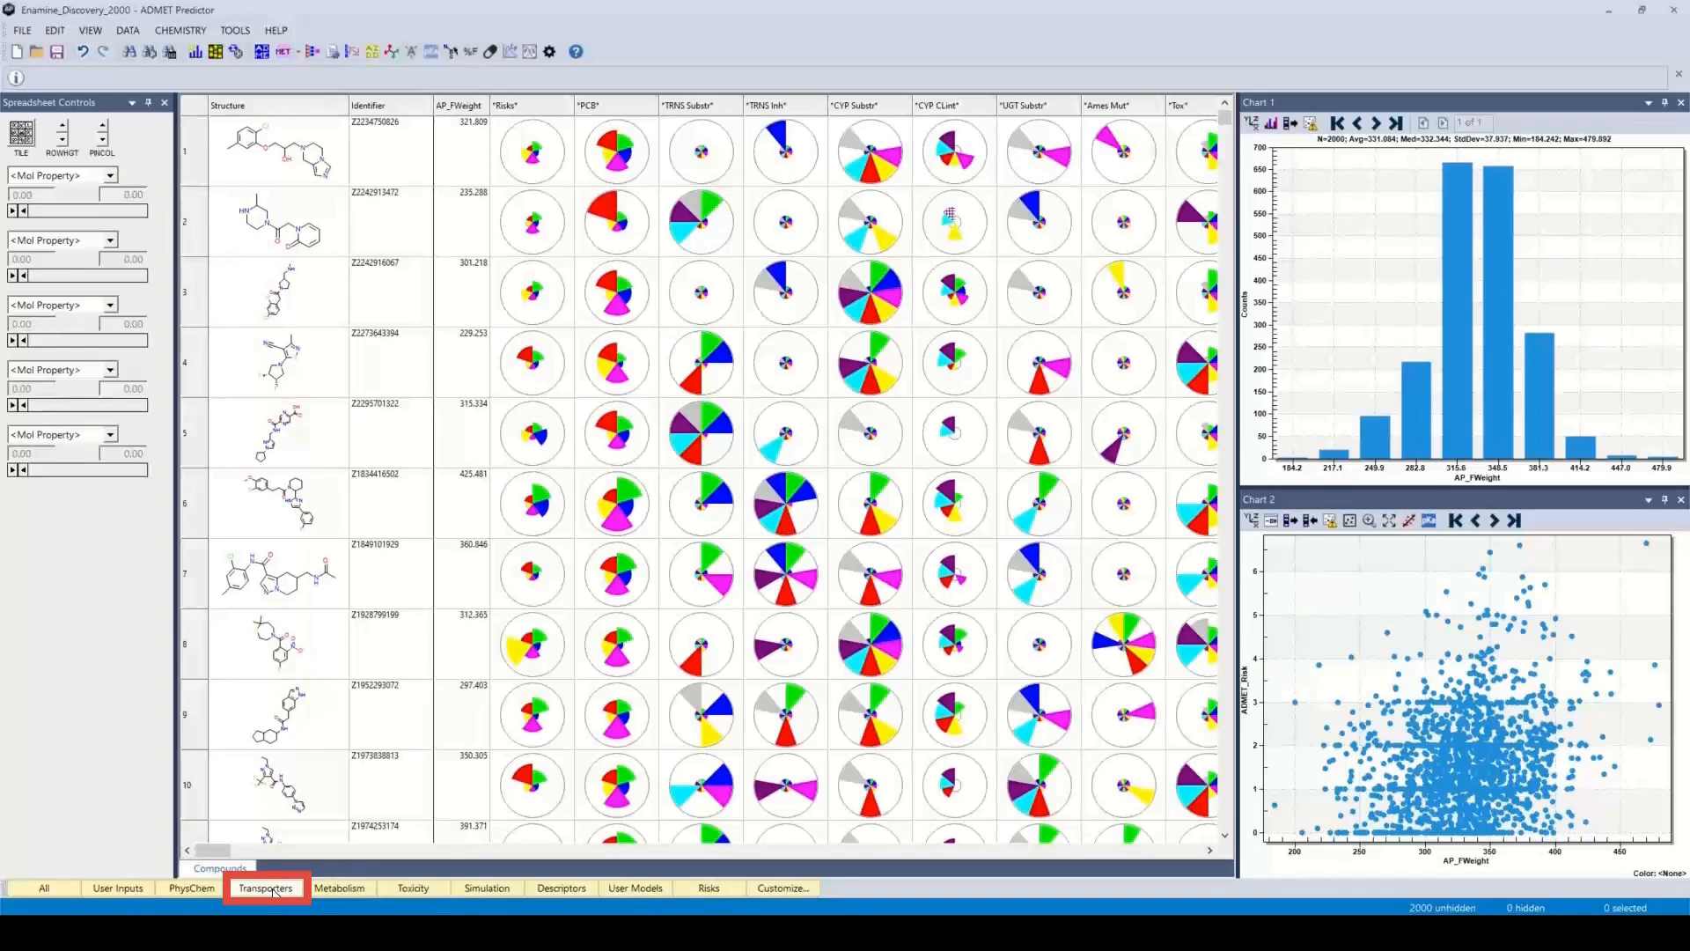
click(272, 888)
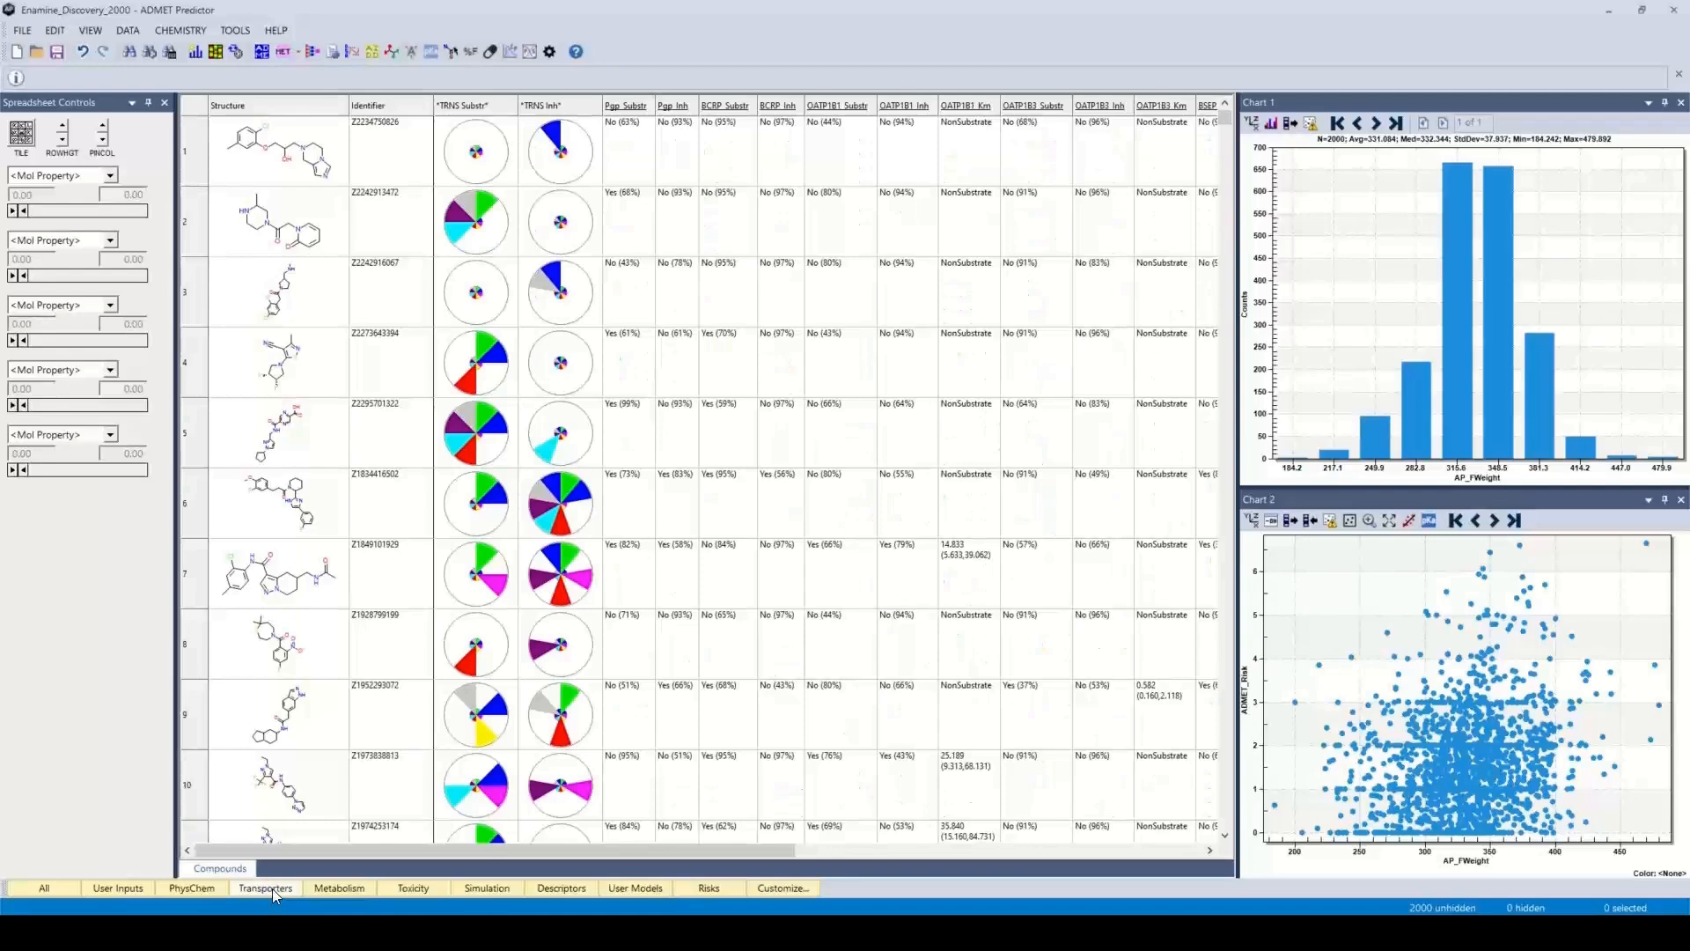
drag(555, 850, 480, 845)
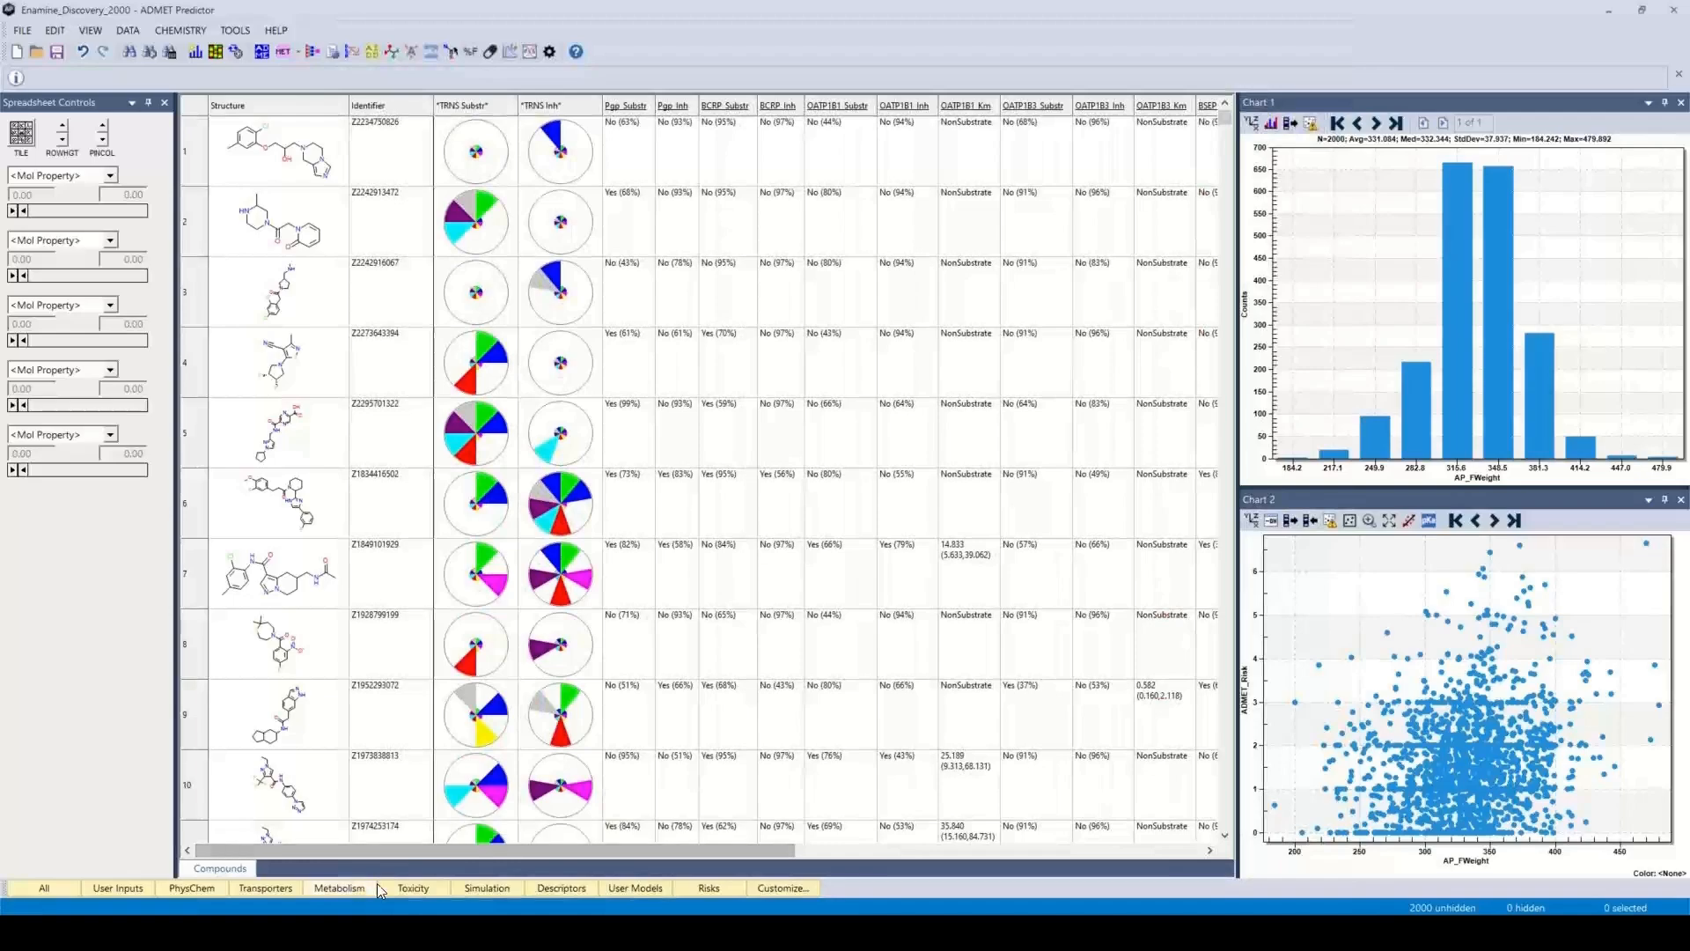
click(414, 888)
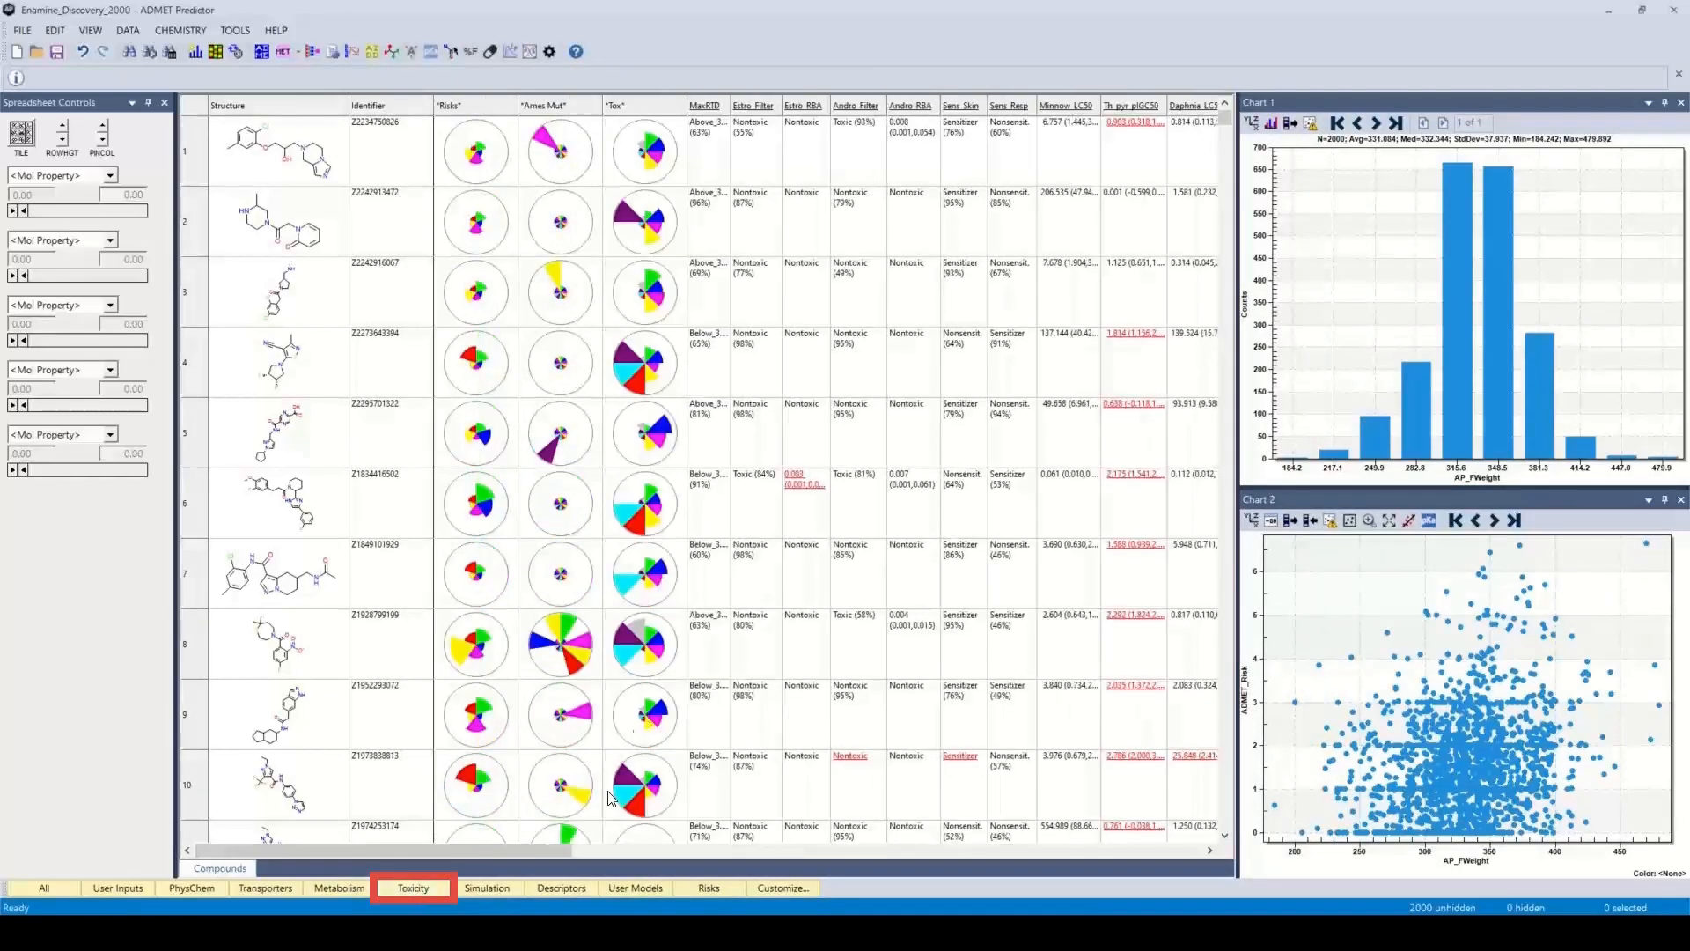
drag(499, 850, 426, 836)
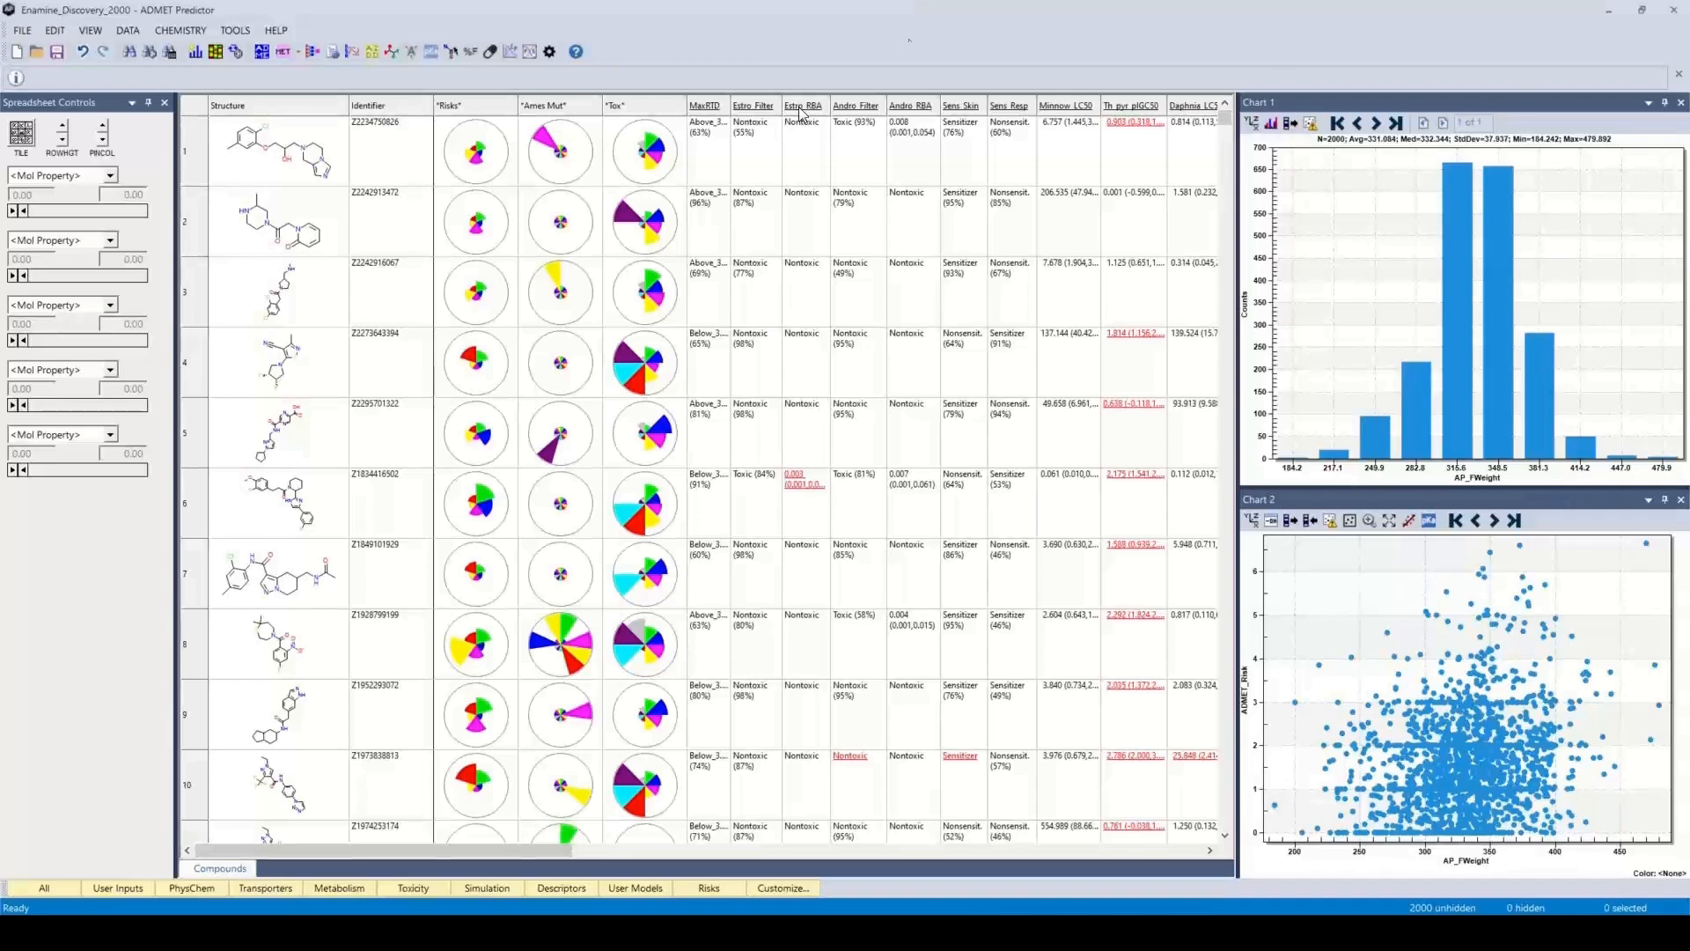
Launch MedChem Designer and open Enamine_Discovery_2000.sdf from the Scen3 folder in it
click(452, 57)
click(451, 55)
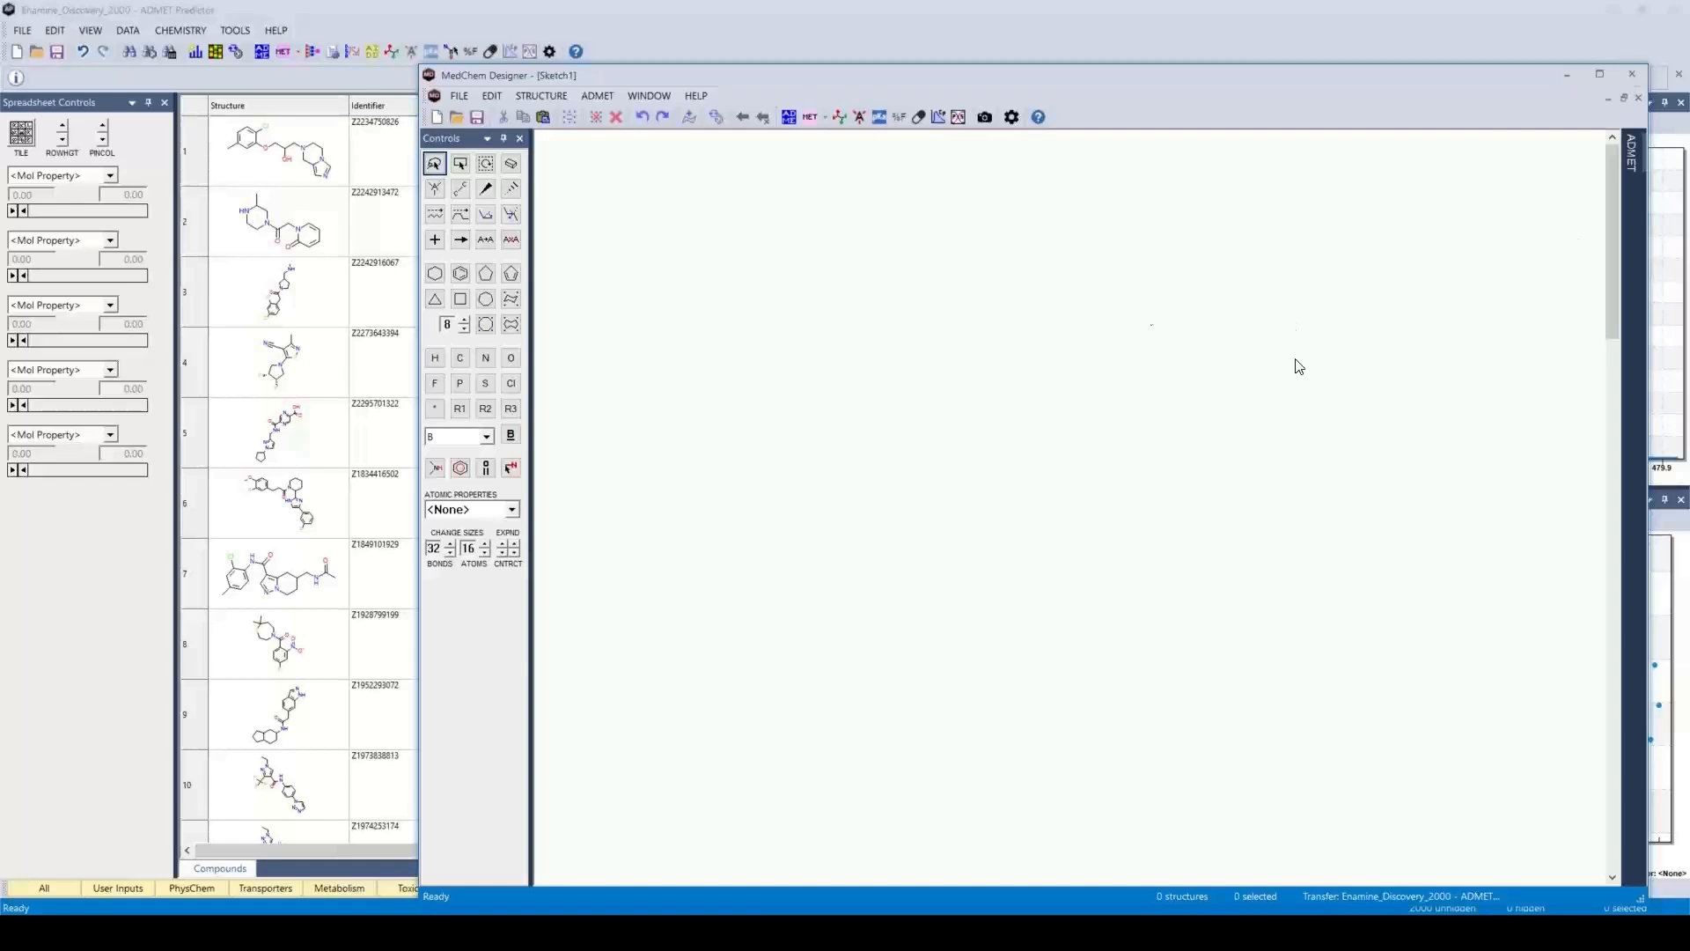
click(464, 96)
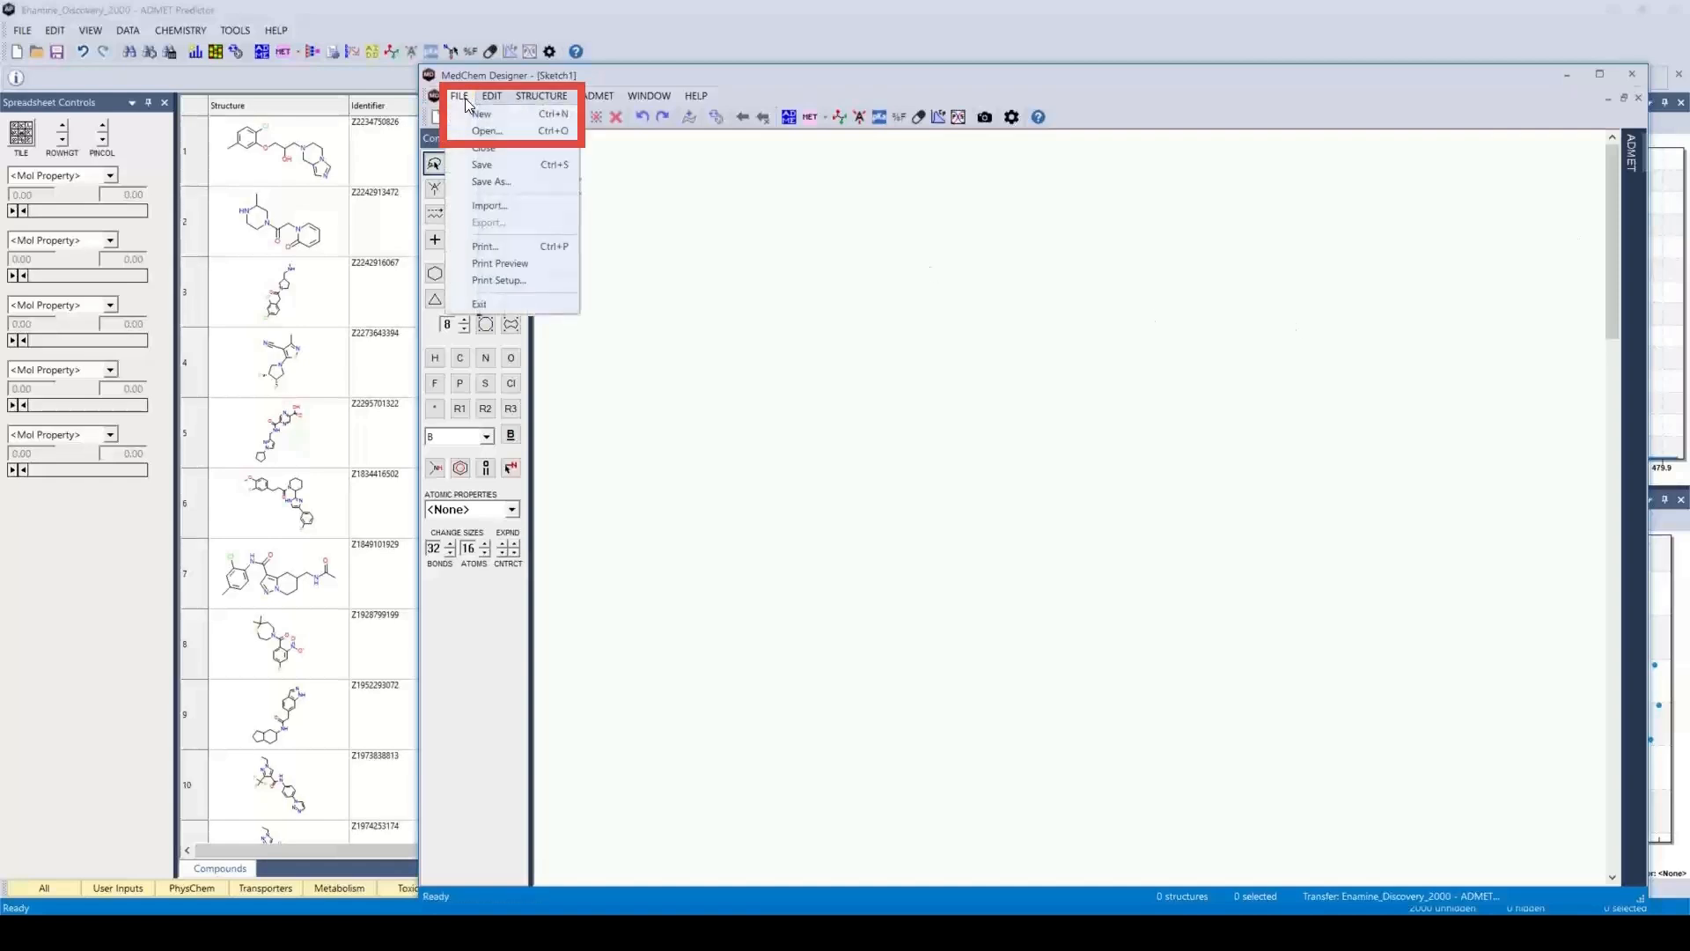
click(490, 132)
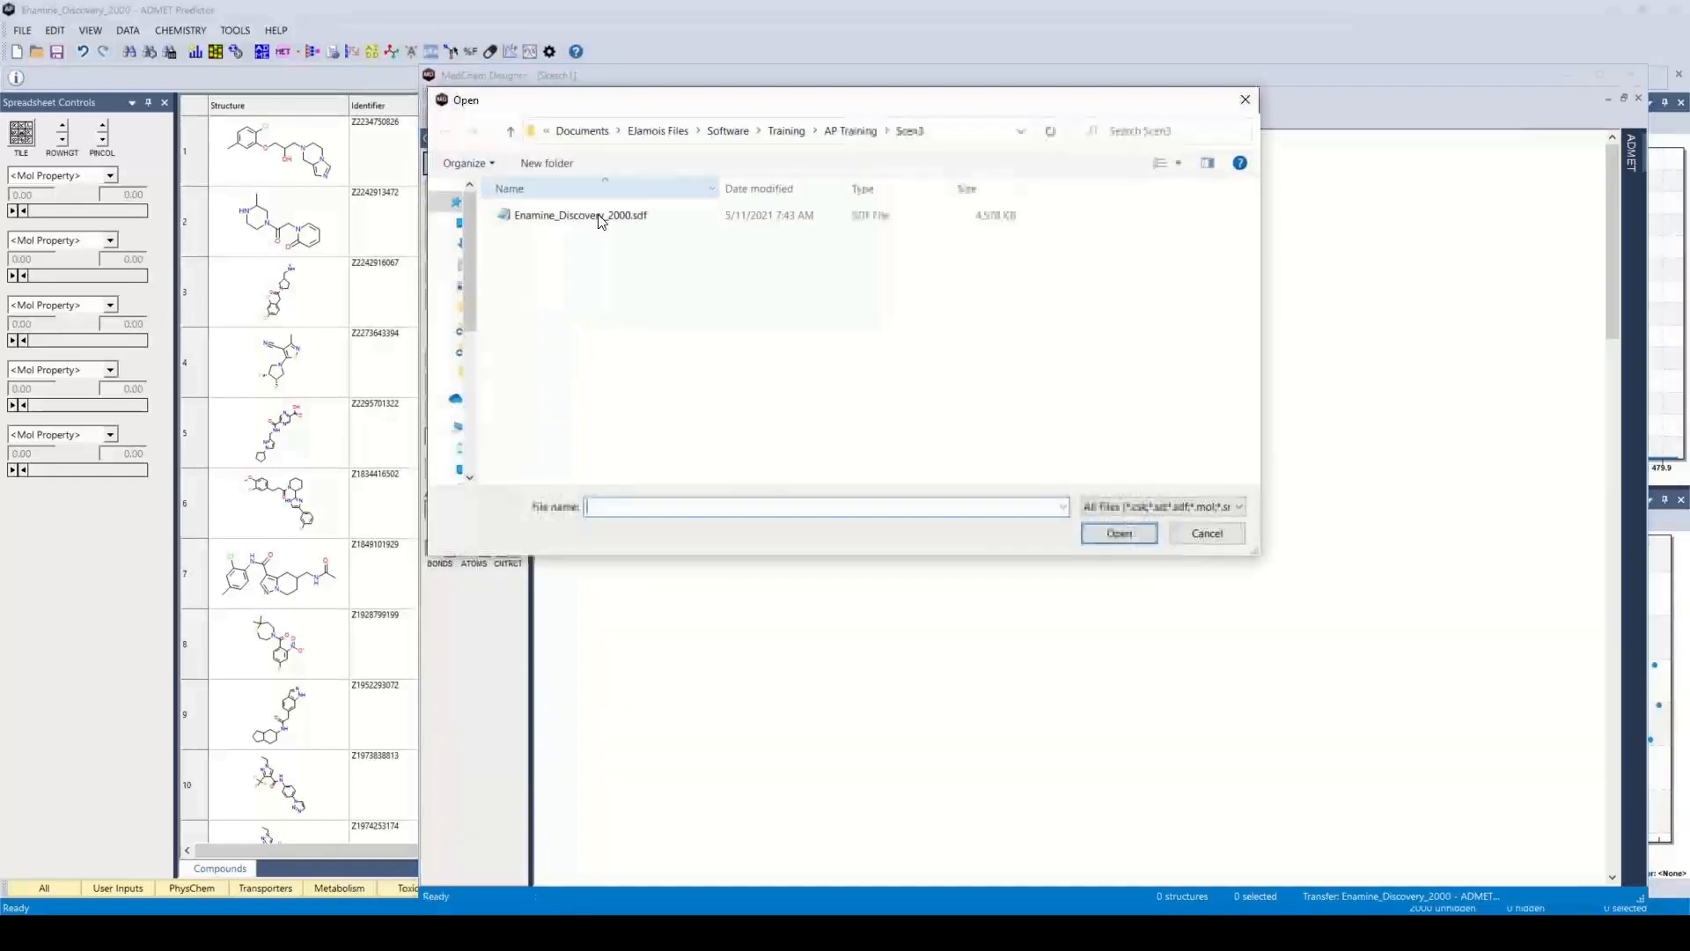
click(612, 219)
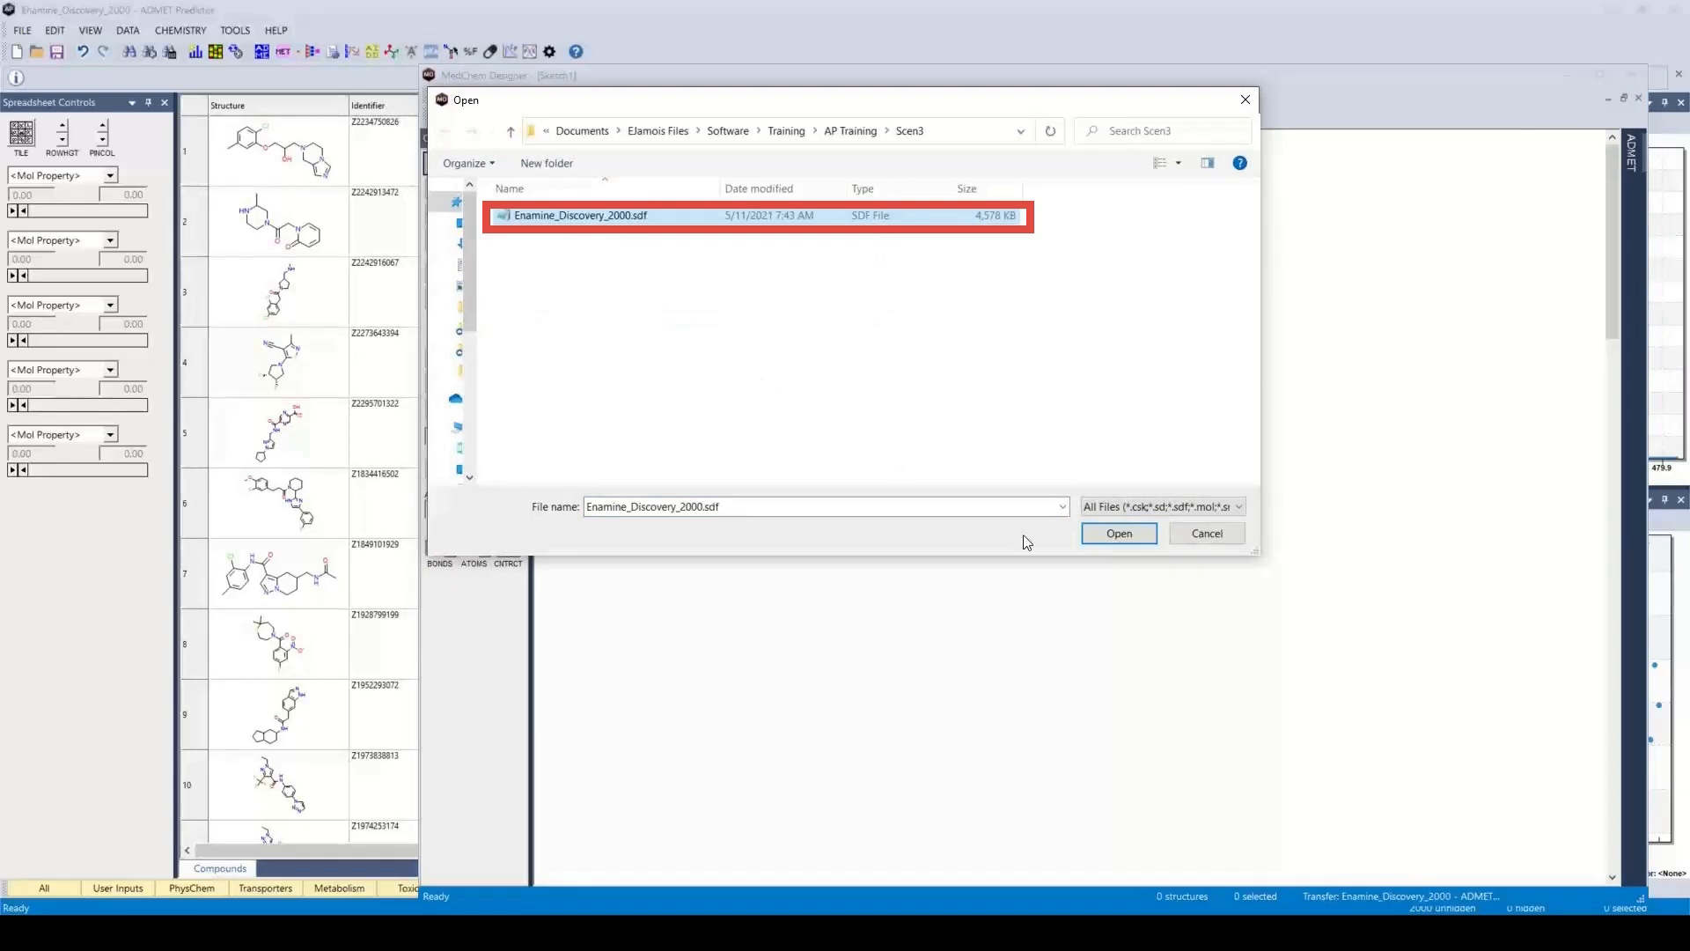
click(1115, 535)
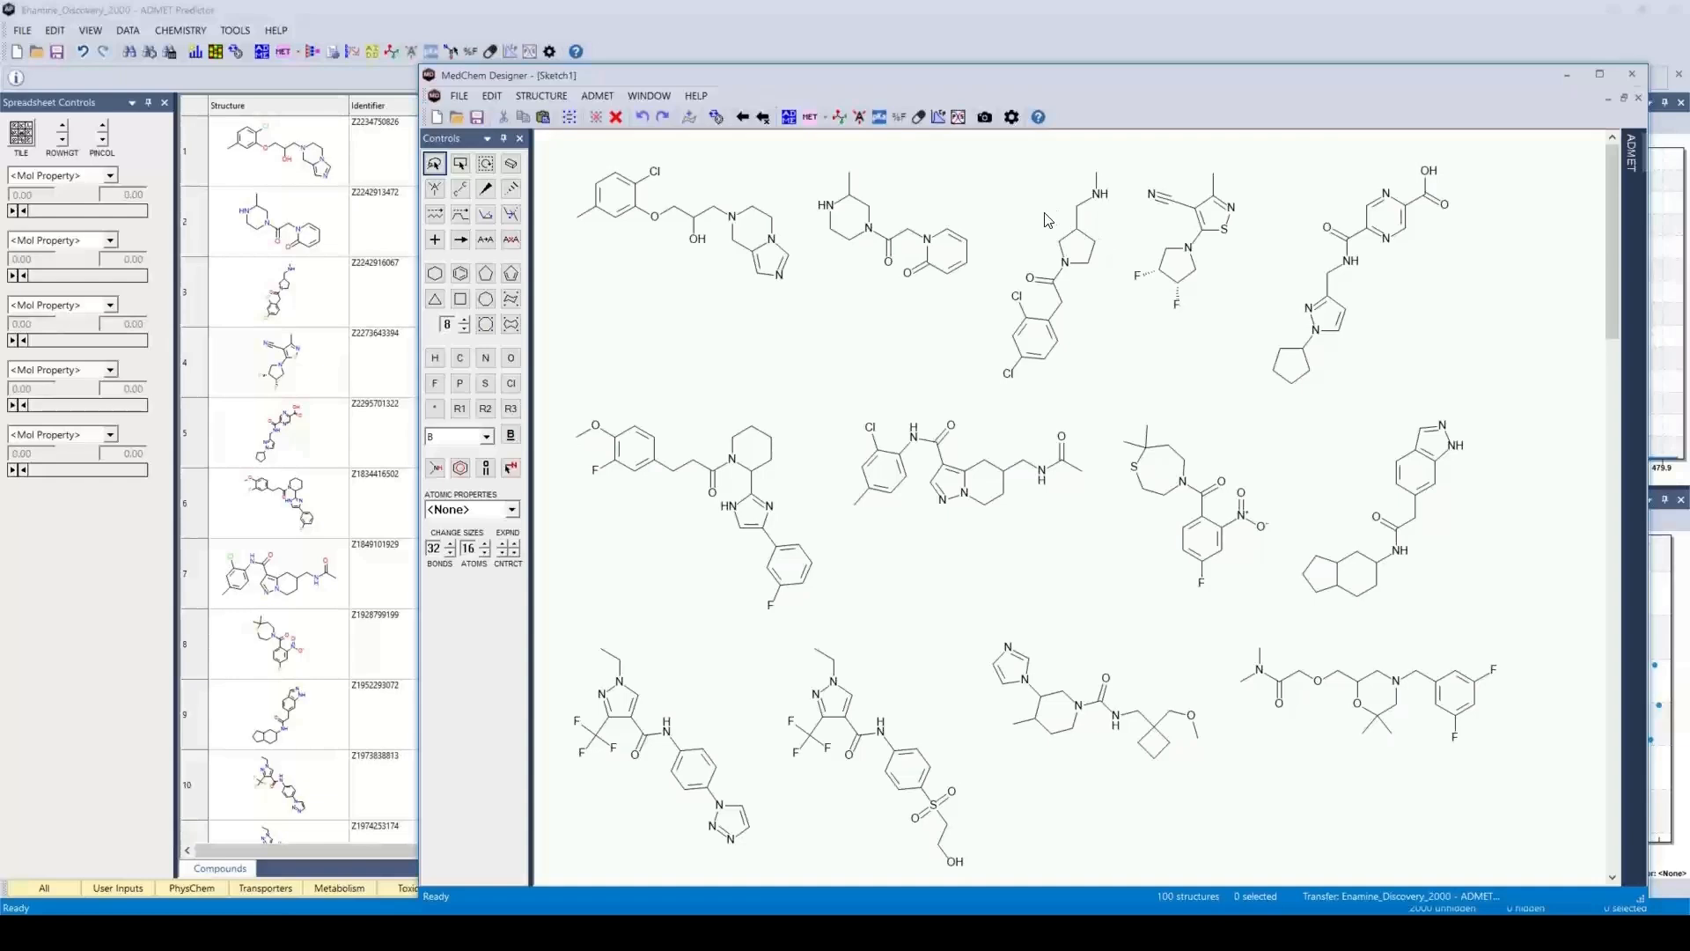
Review the ADMET settings and the list of properties to calculate in MedChem Designer, and accept the settings
click(1014, 121)
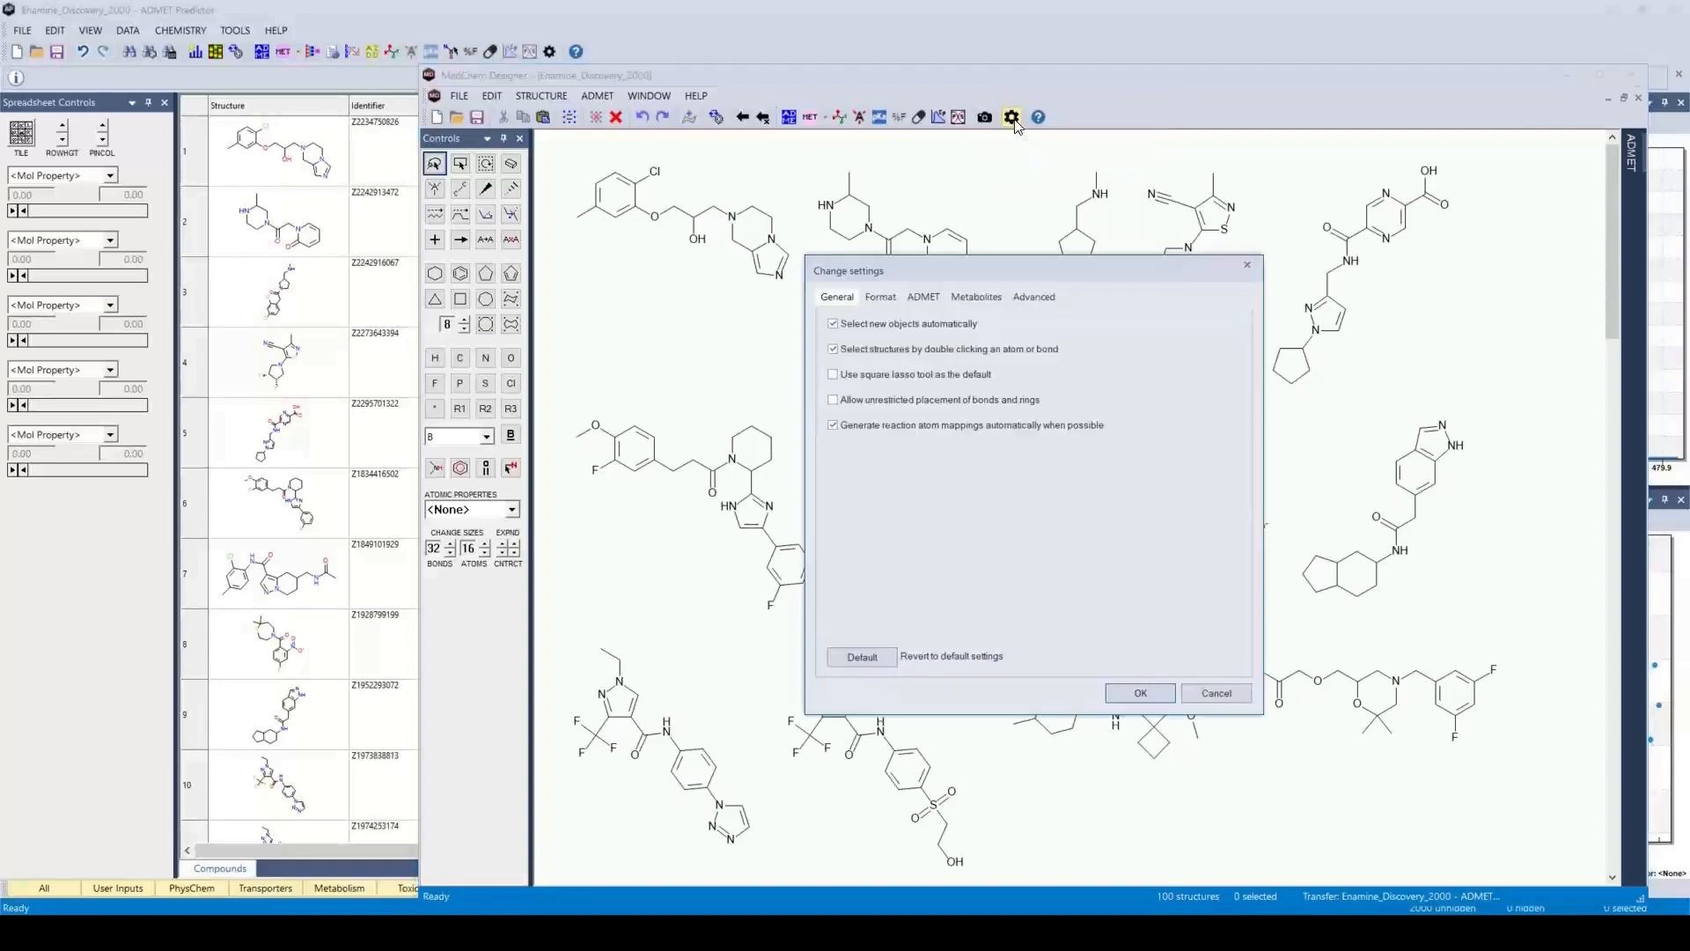
click(922, 299)
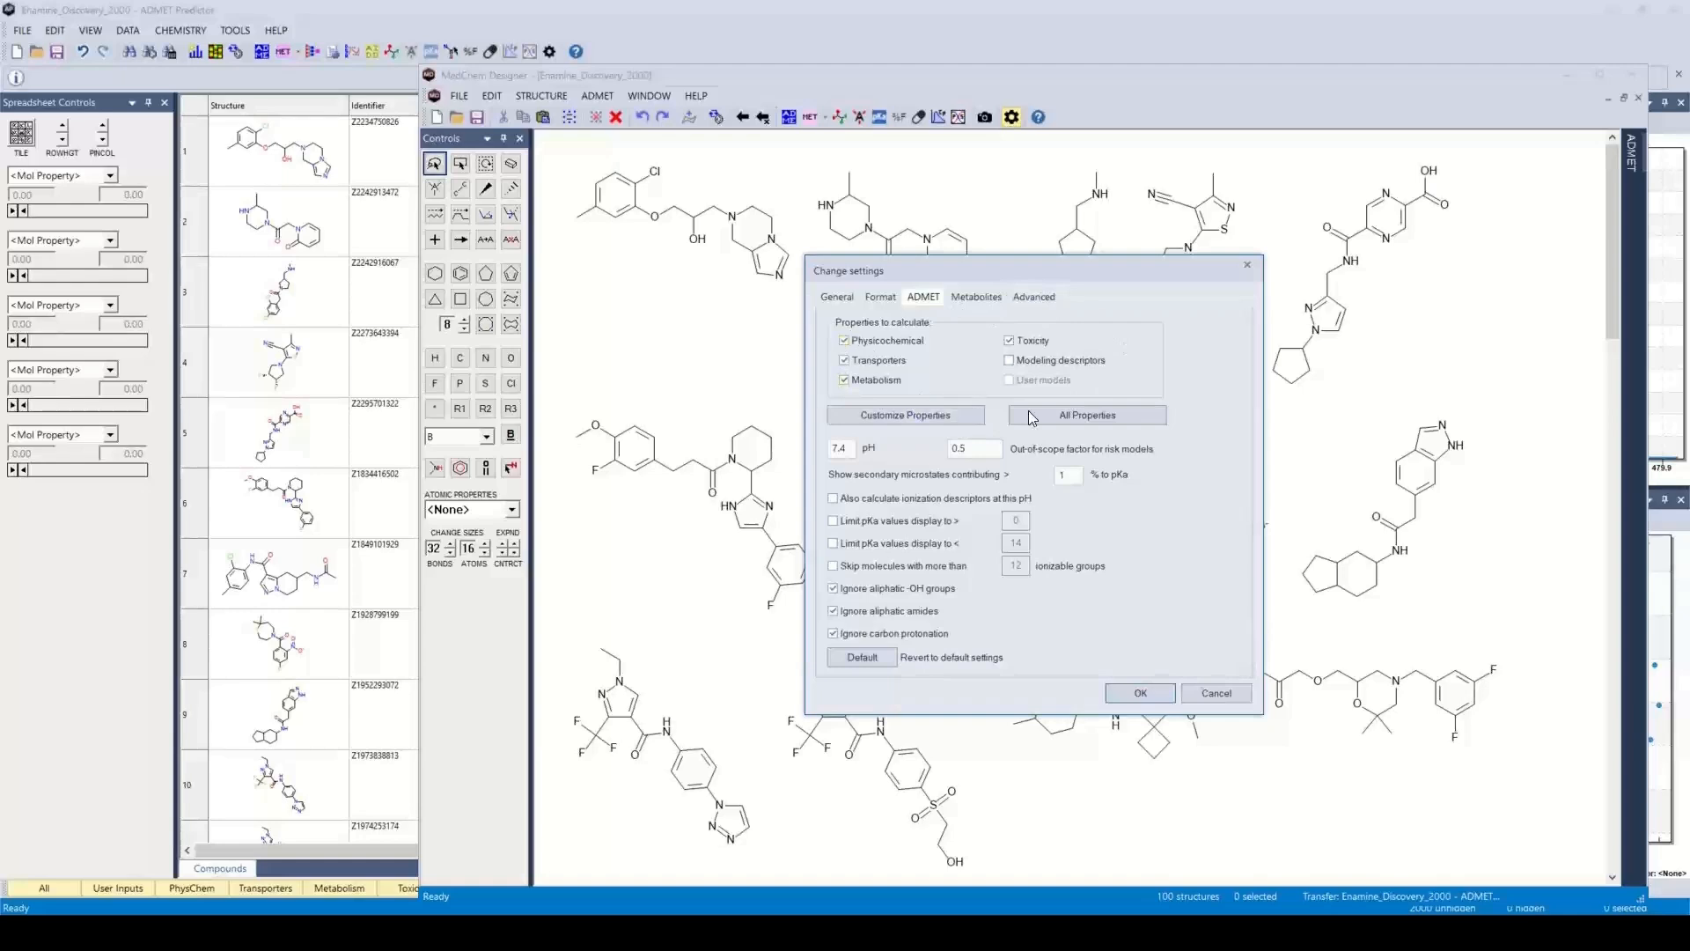
click(919, 417)
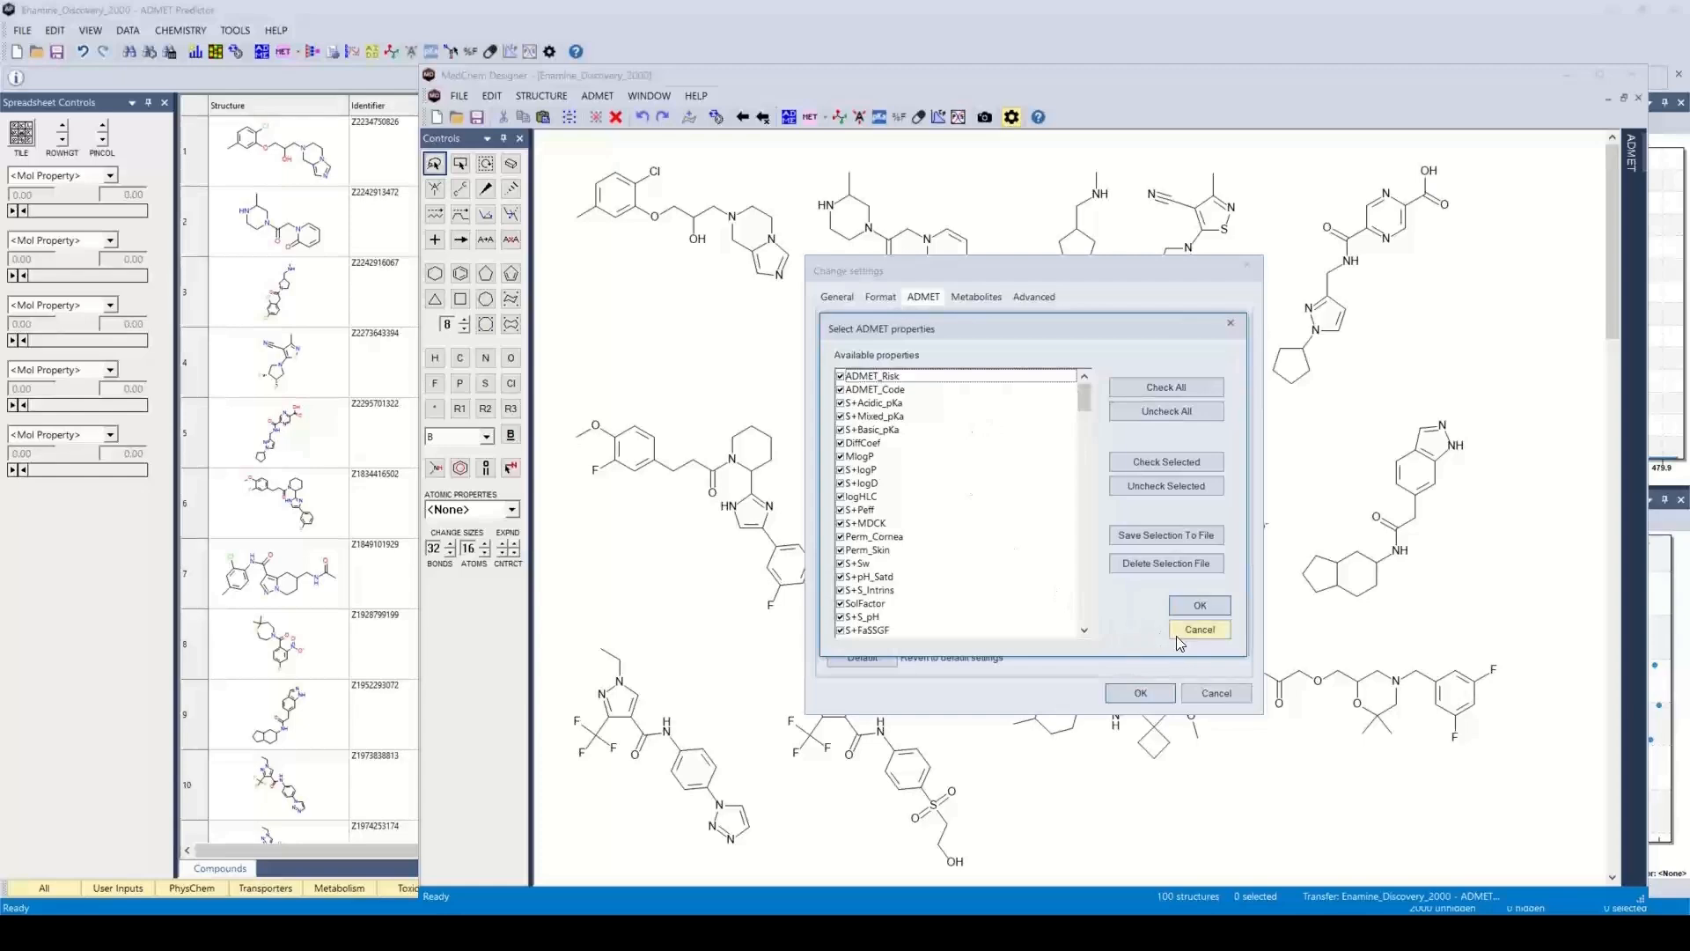
click(1199, 629)
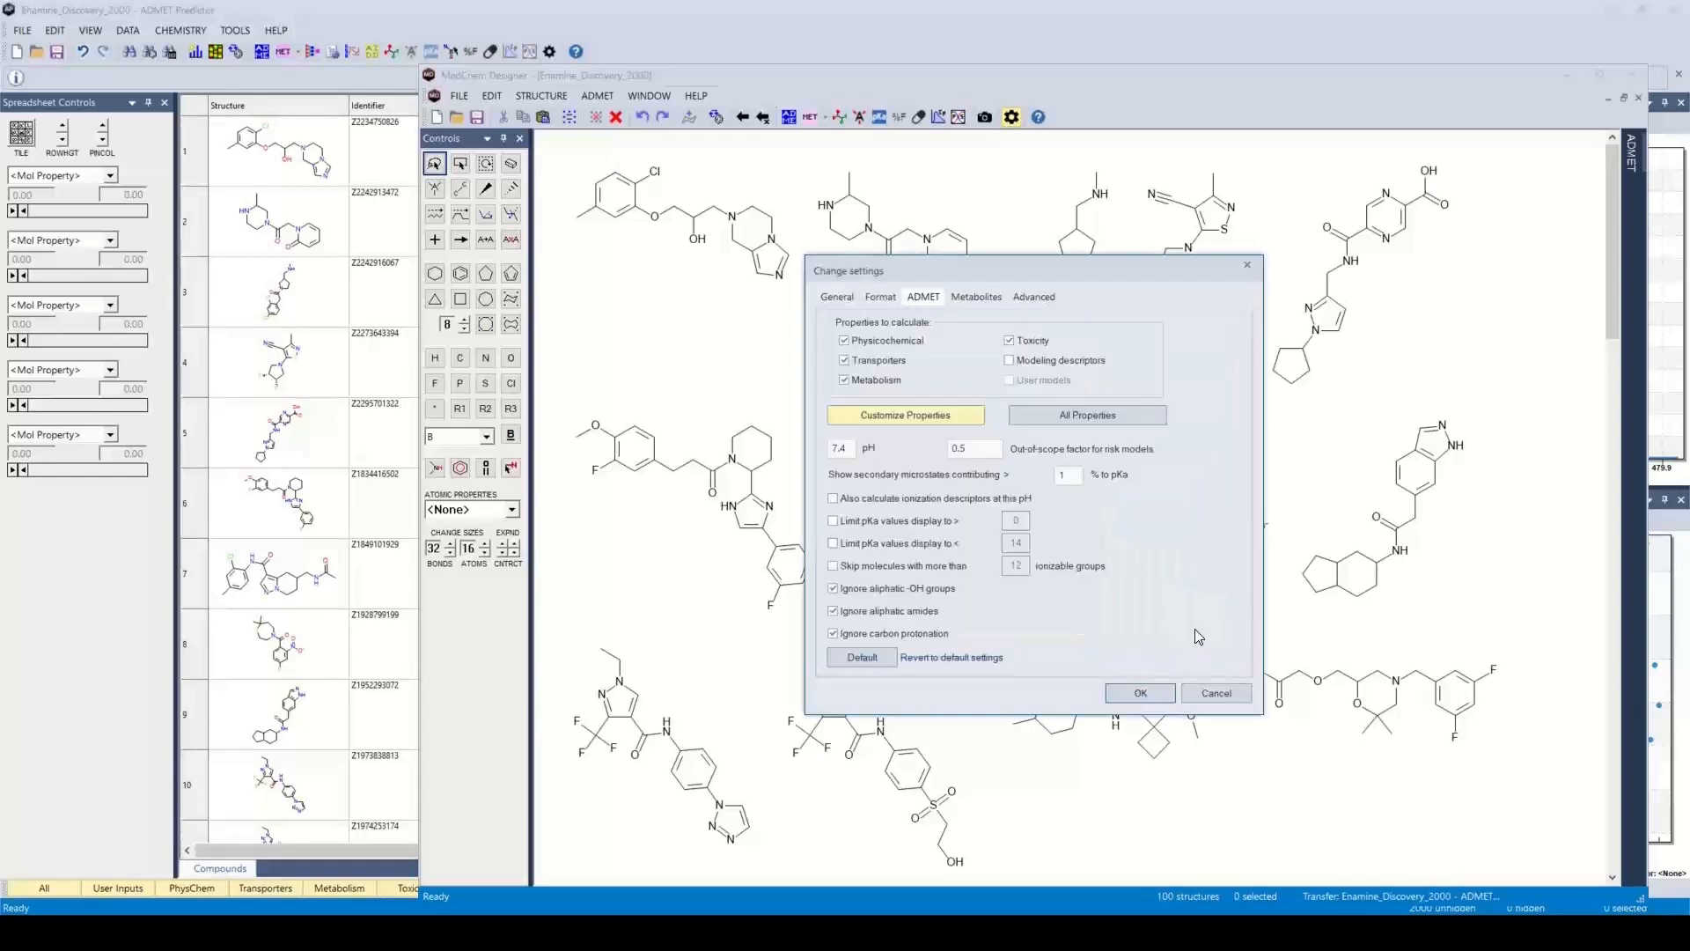
click(1139, 693)
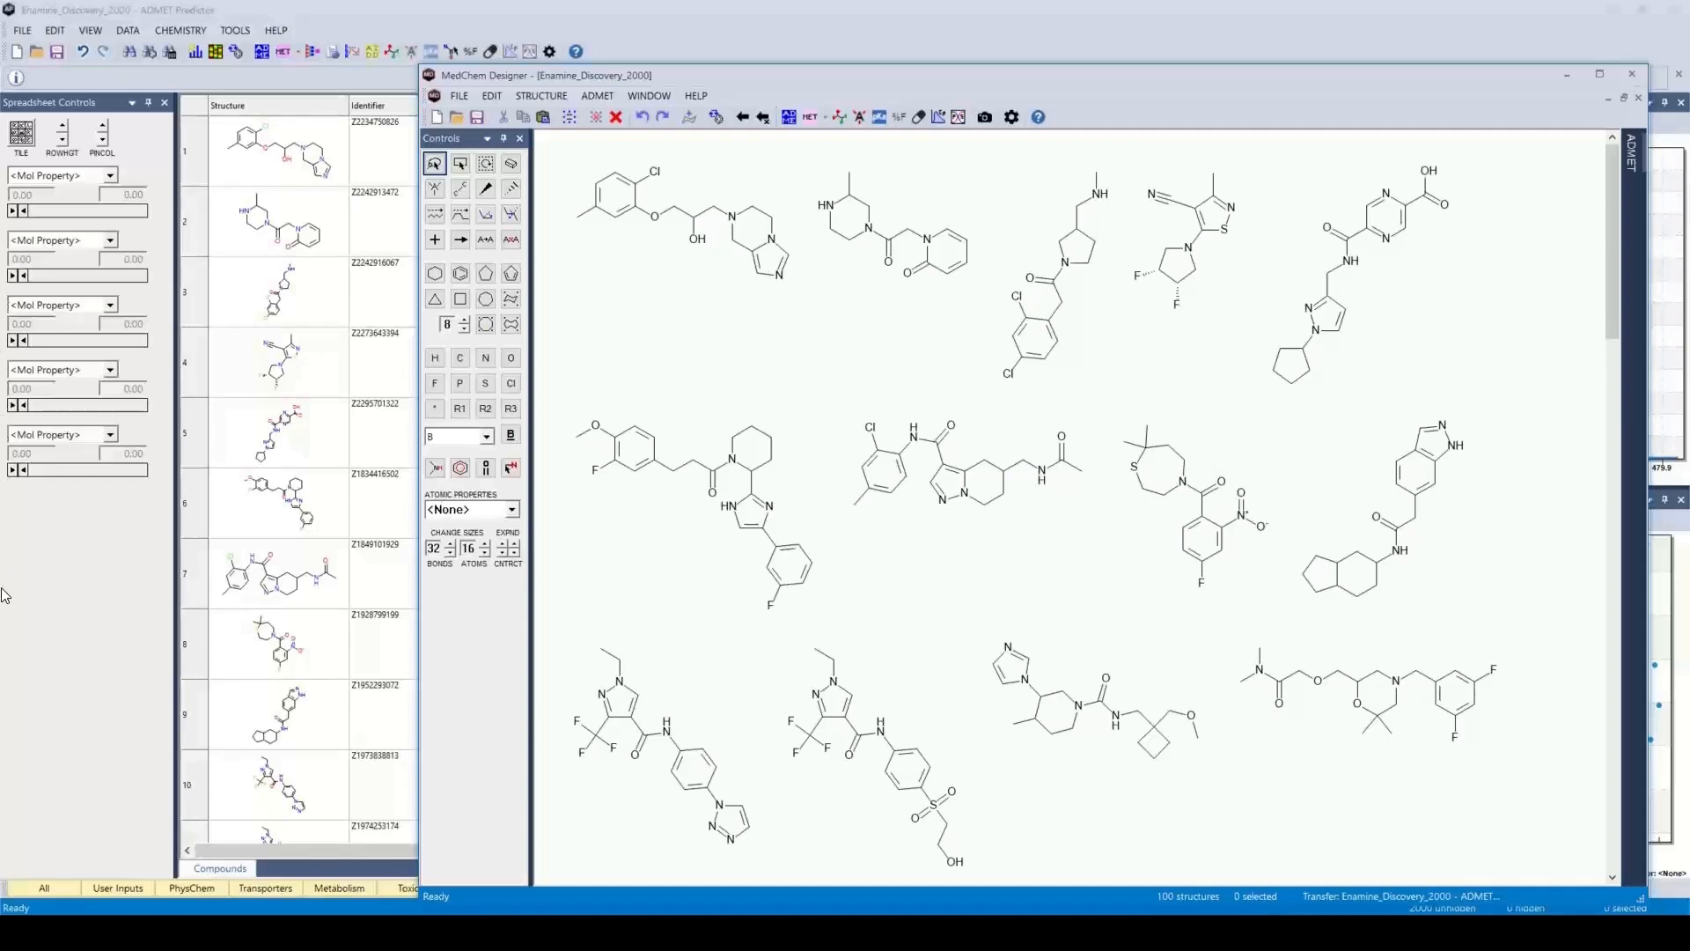
Calculate ADMET properties for the opened structures and narrow the MedChem Designer window to uncover more of the spreadsheet behind it
click(789, 118)
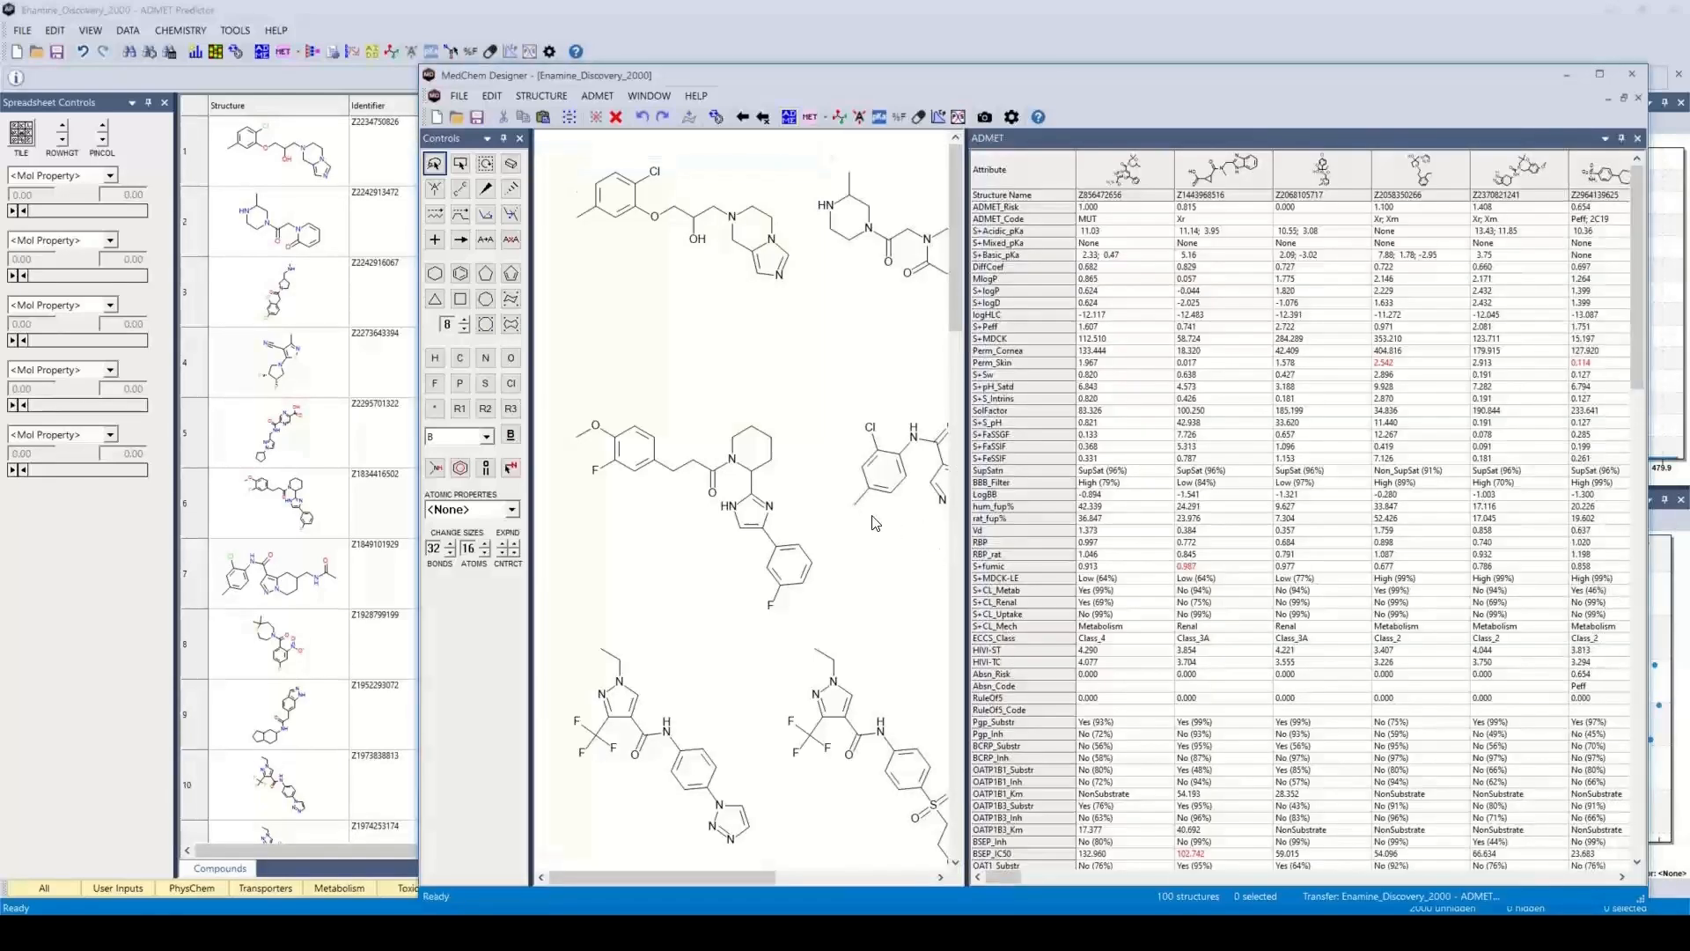
mouse_move(1031, 449)
mouse_move(1076, 371)
drag(421, 344, 565, 358)
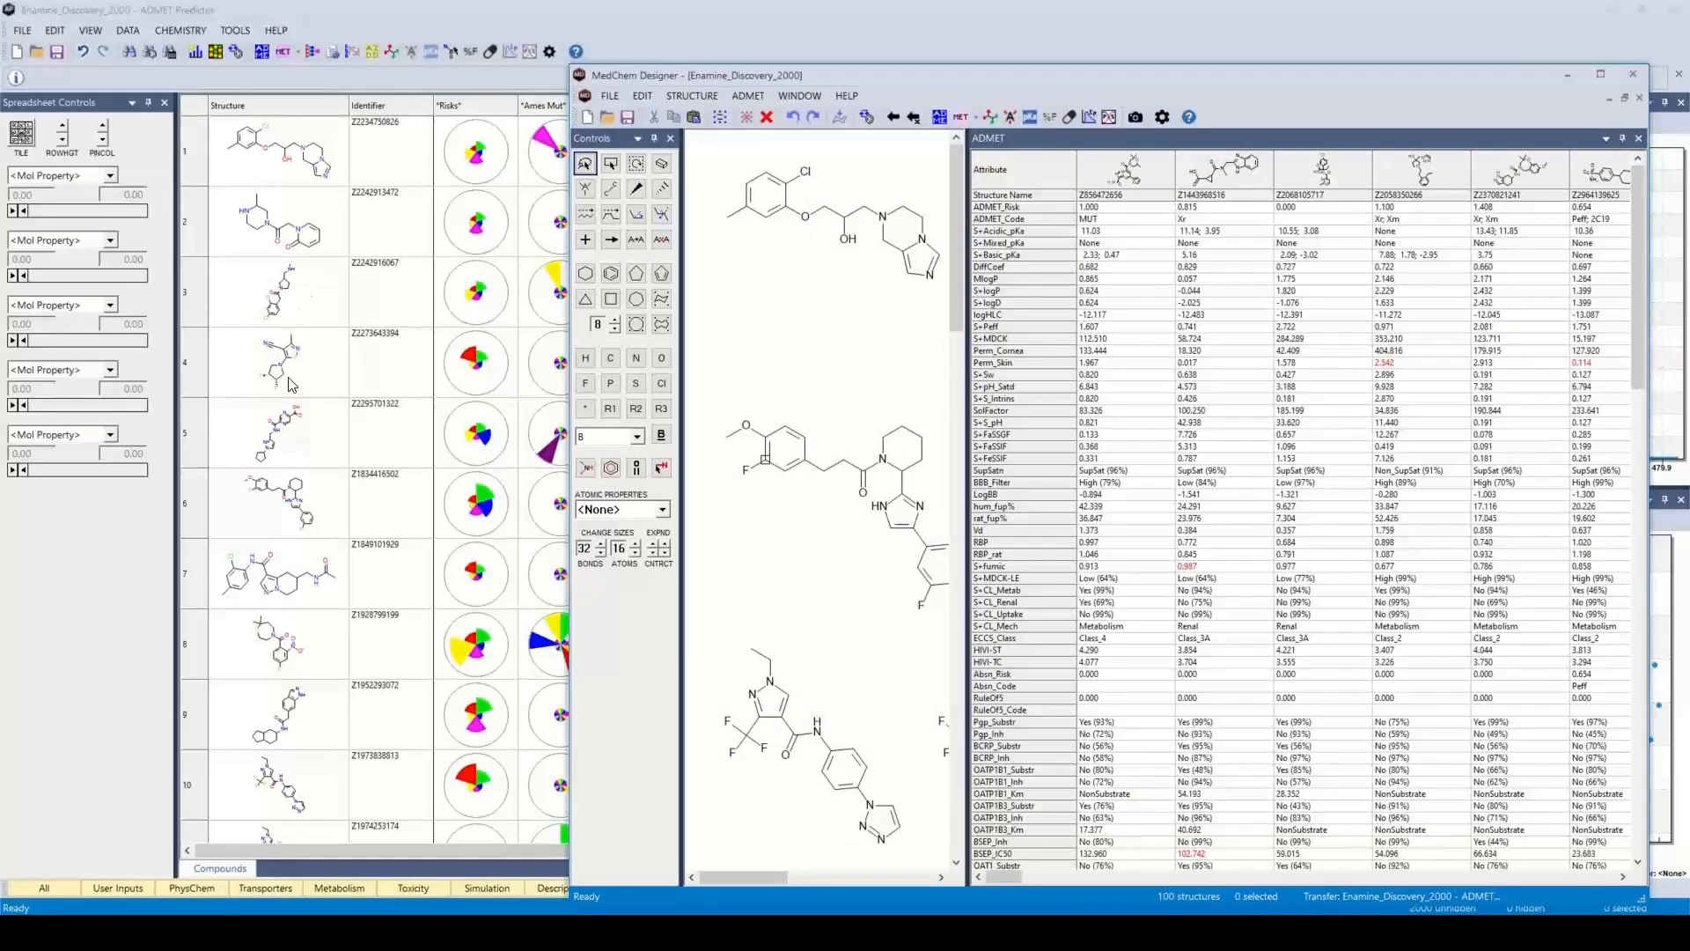